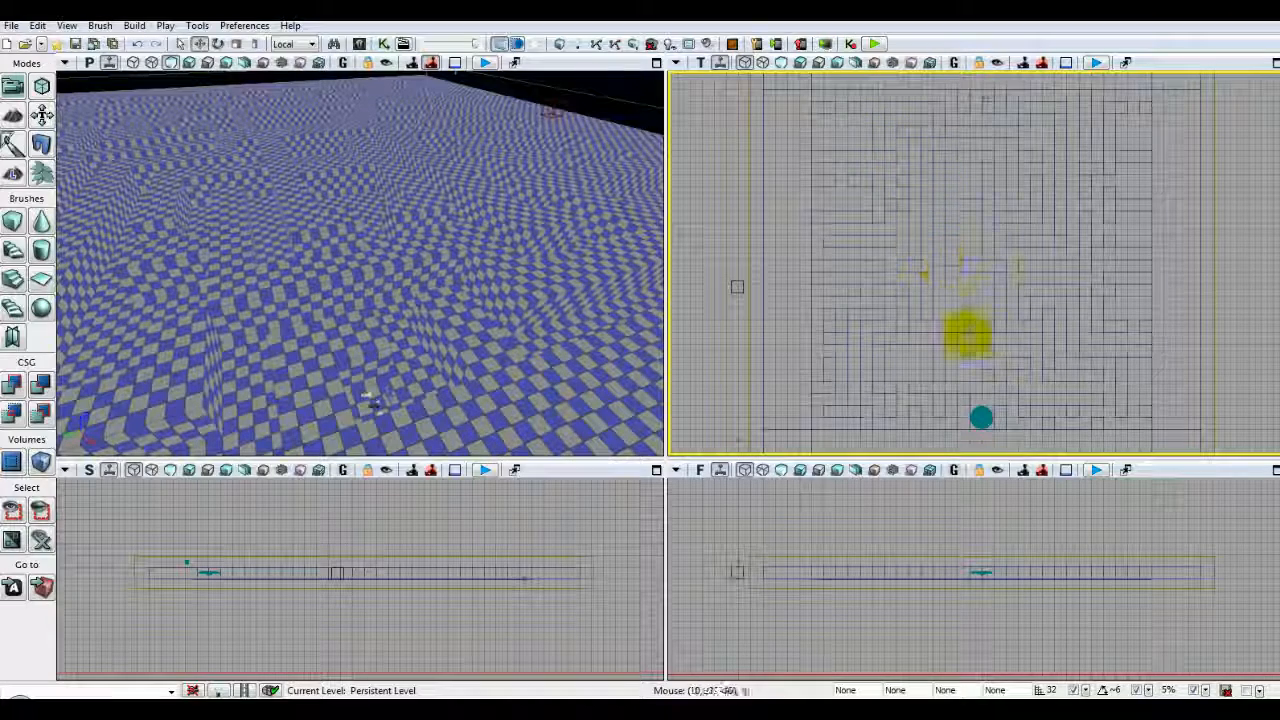
- Look over the maze layout of the current map and check the round static mesh near its lower edge
left_click_drag(1242, 255, 1240, 260)
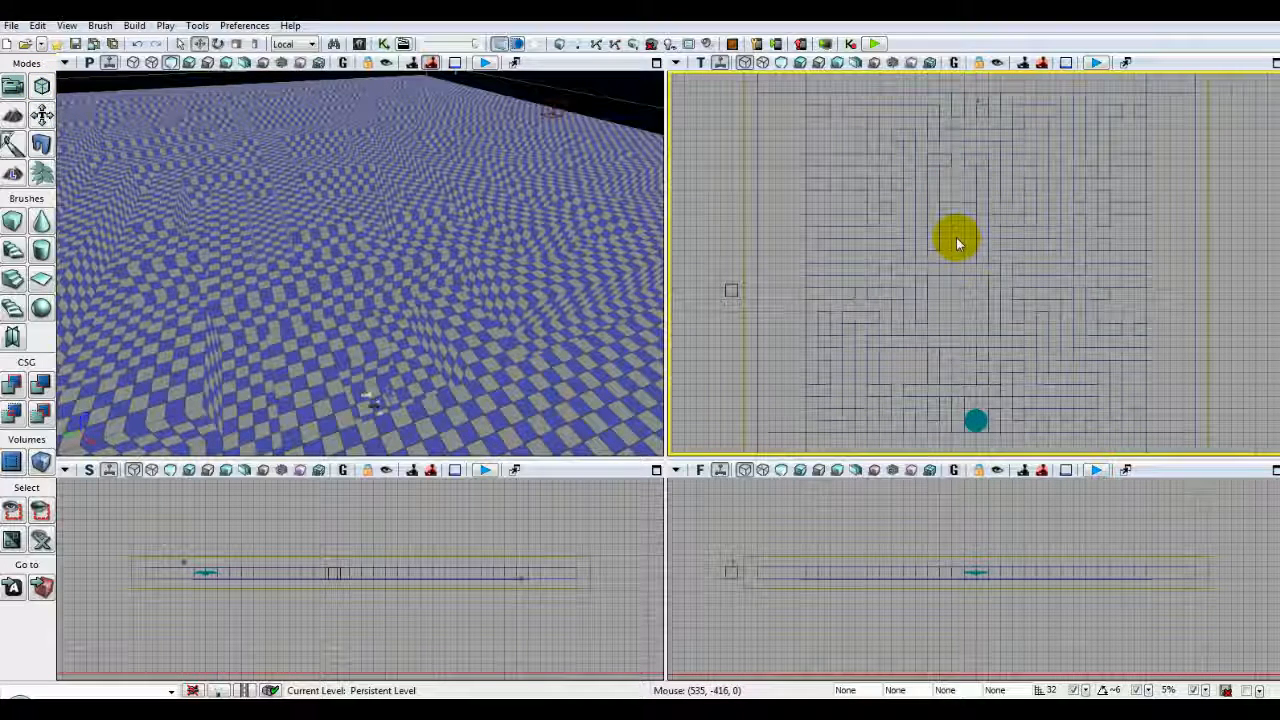
left_click(974, 424)
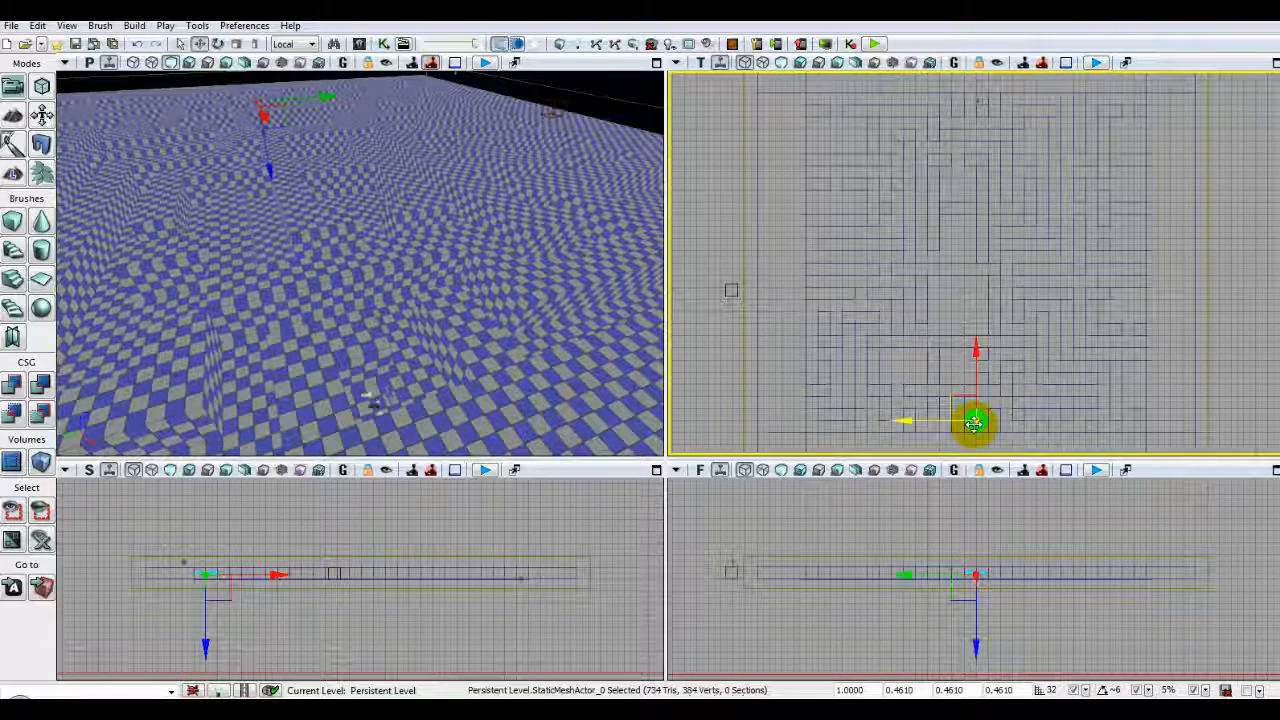
left_click(1242, 396)
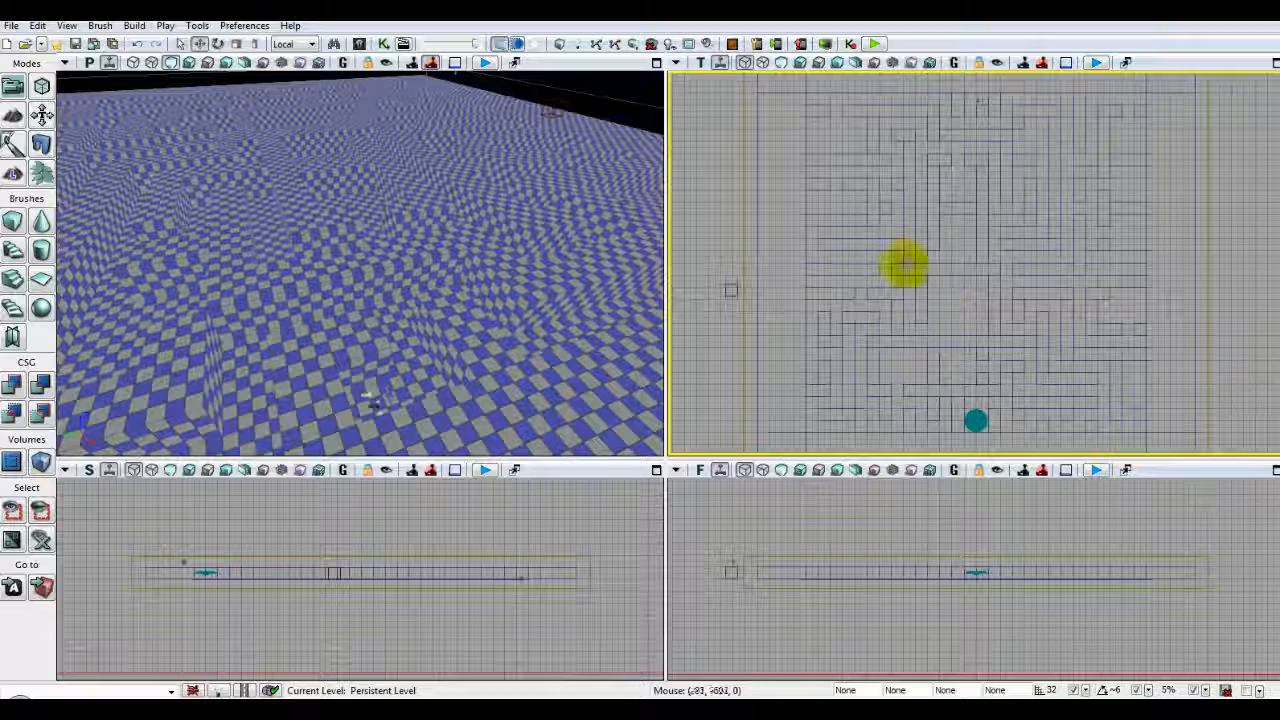
left_click_drag(471, 300, 443, 291)
left_click_drag(390, 347, 423, 277)
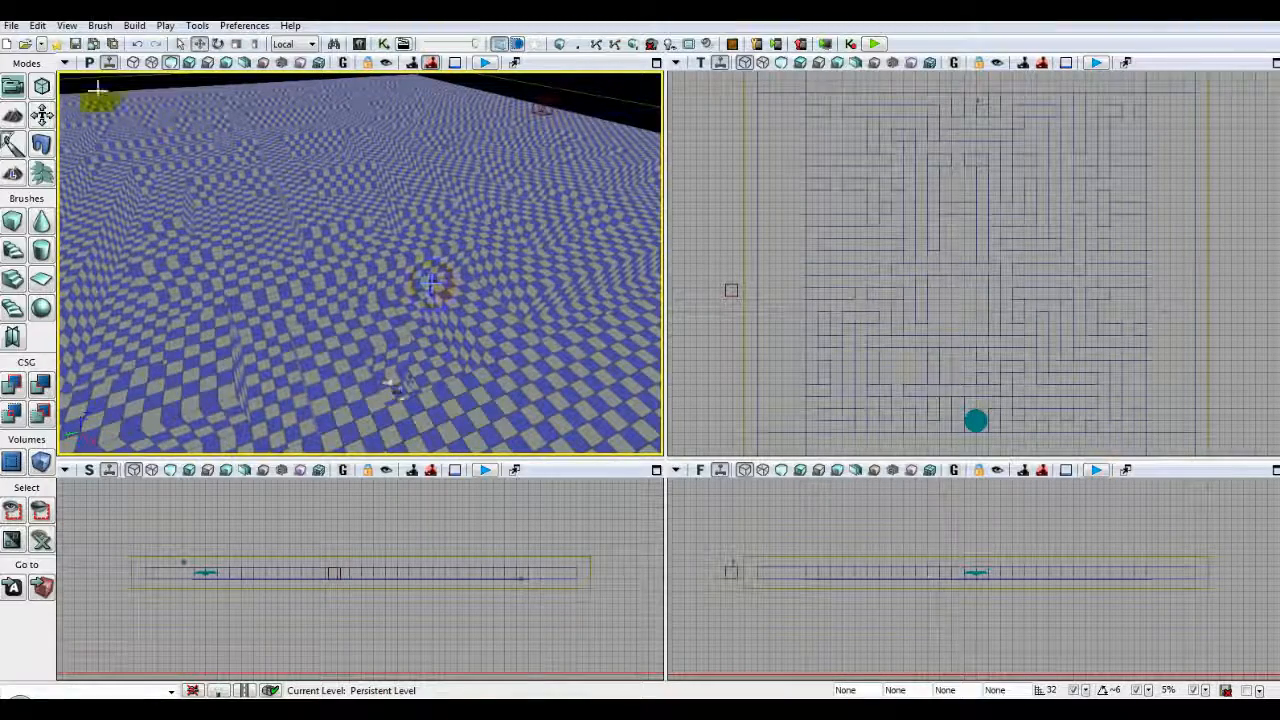
- Open the recently used base map TOTD_Base.udk and view its starting area
left_click(42, 45)
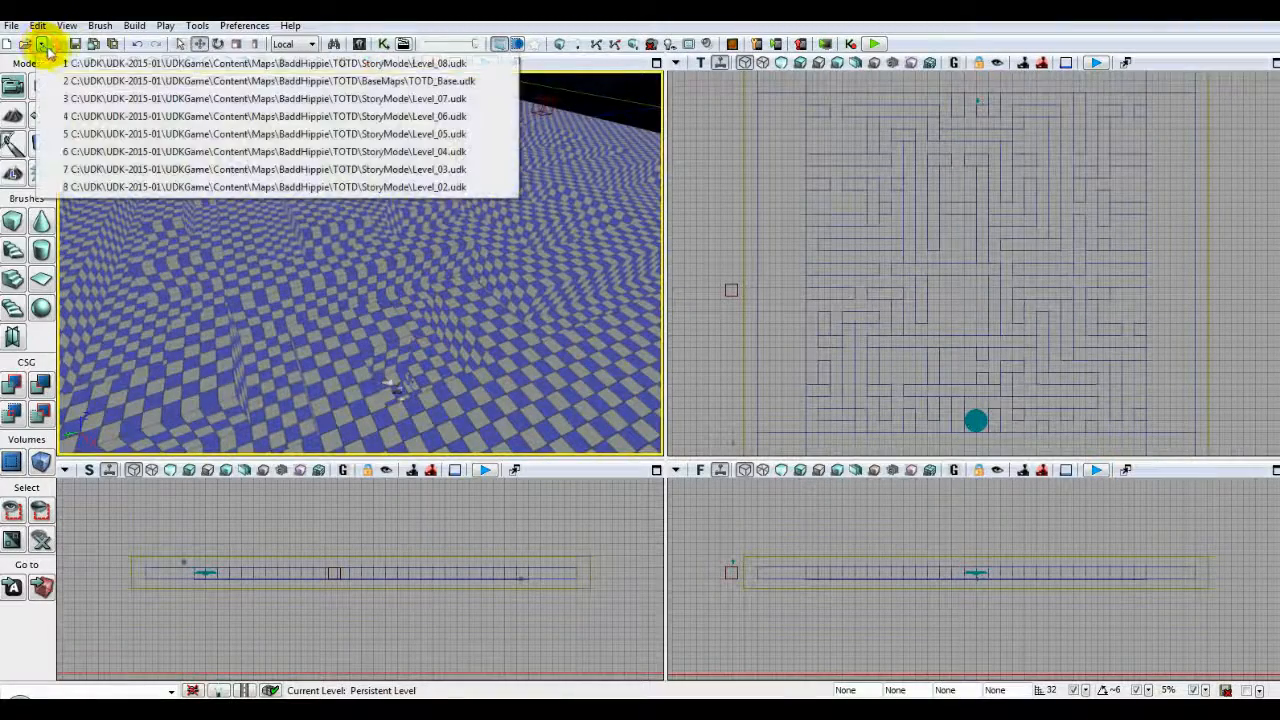
left_click(372, 82)
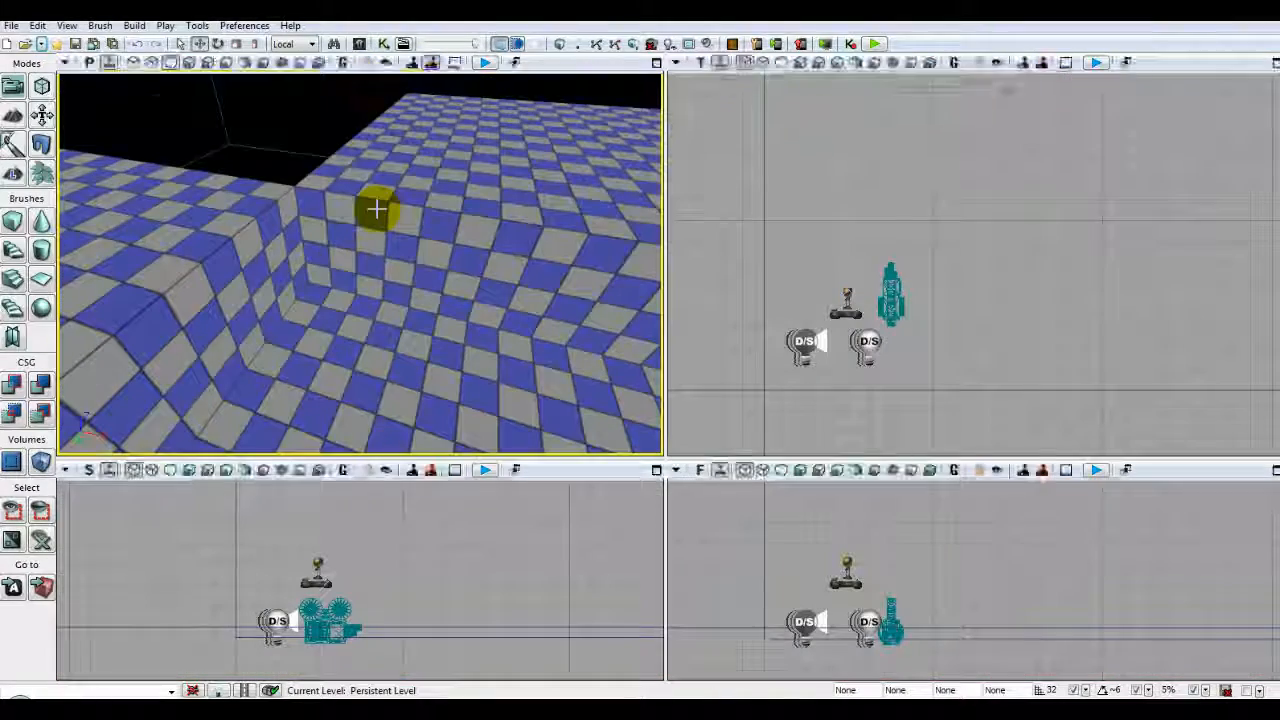
mouse_move(429, 357)
left_mouse_down()
mouse_move(429, 310)
mouse_move(420, 362)
left_mouse_up()
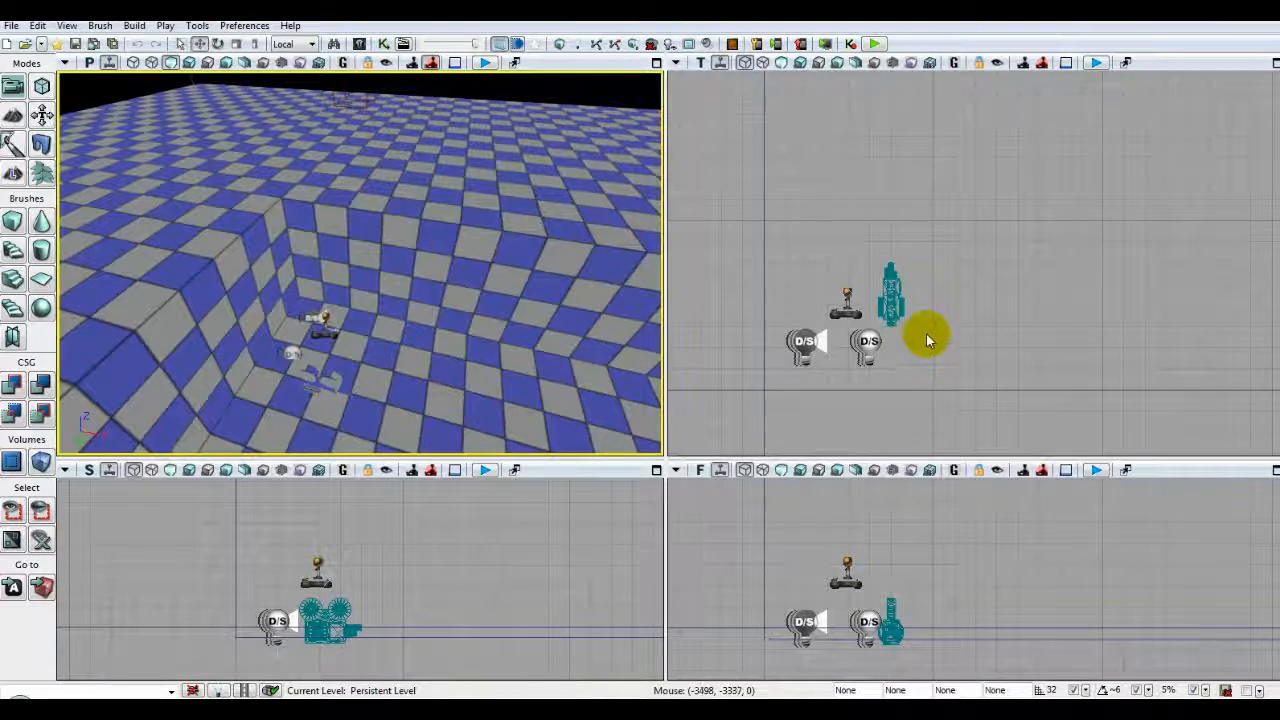
- Identify the camera actor beside the player start and lights in the top view, leaving nothing selected
scroll(926, 333, "down", 4)
left_click_drag(1057, 274, 938, 321)
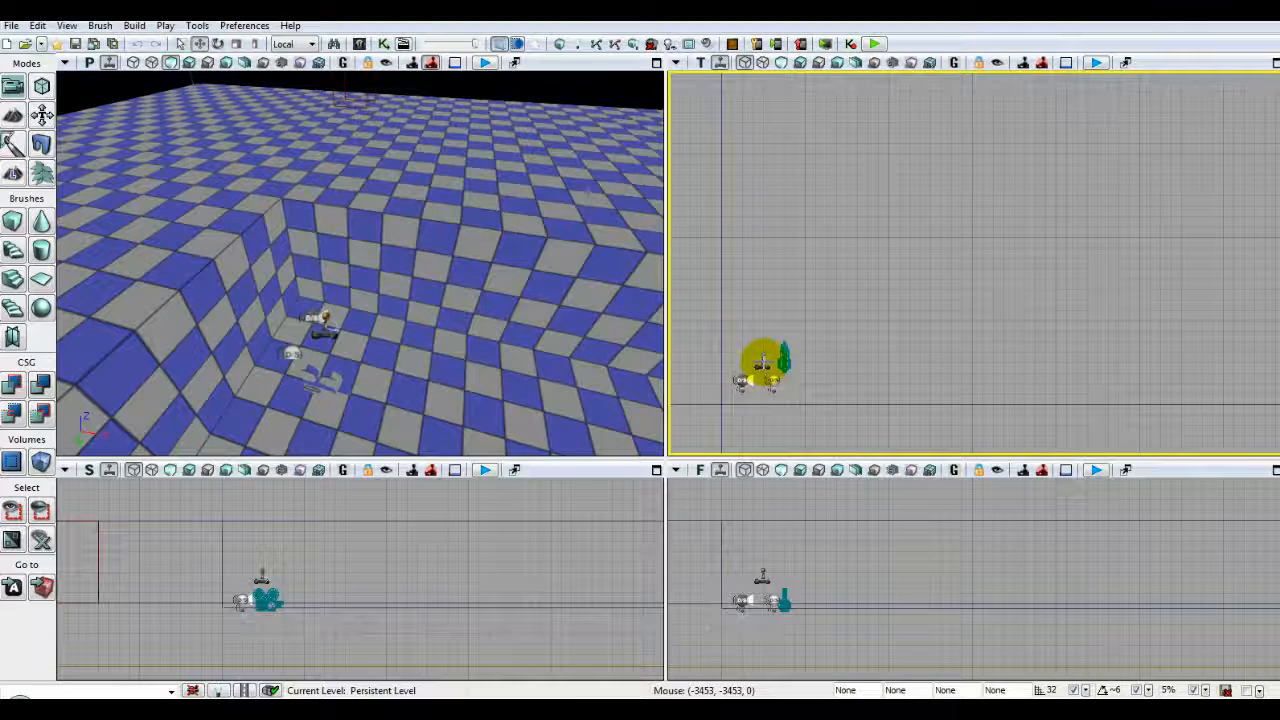
left_click(795, 368)
left_click(778, 357)
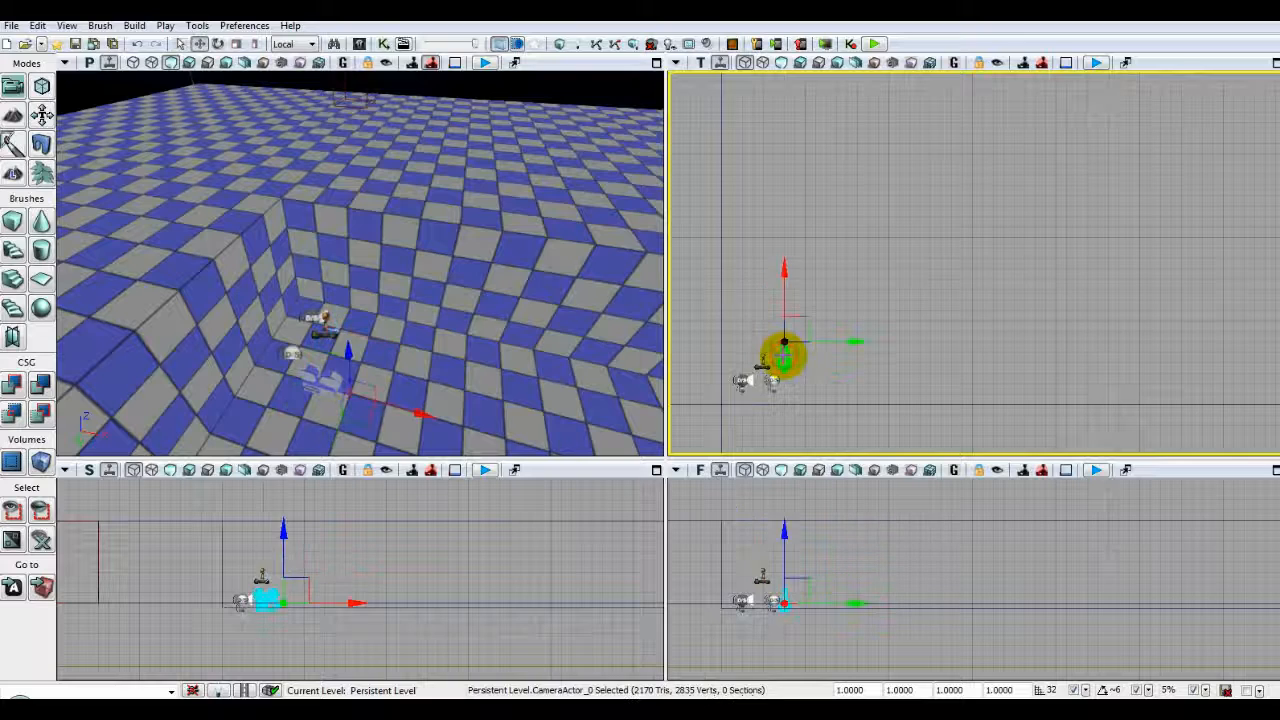
left_click(814, 381)
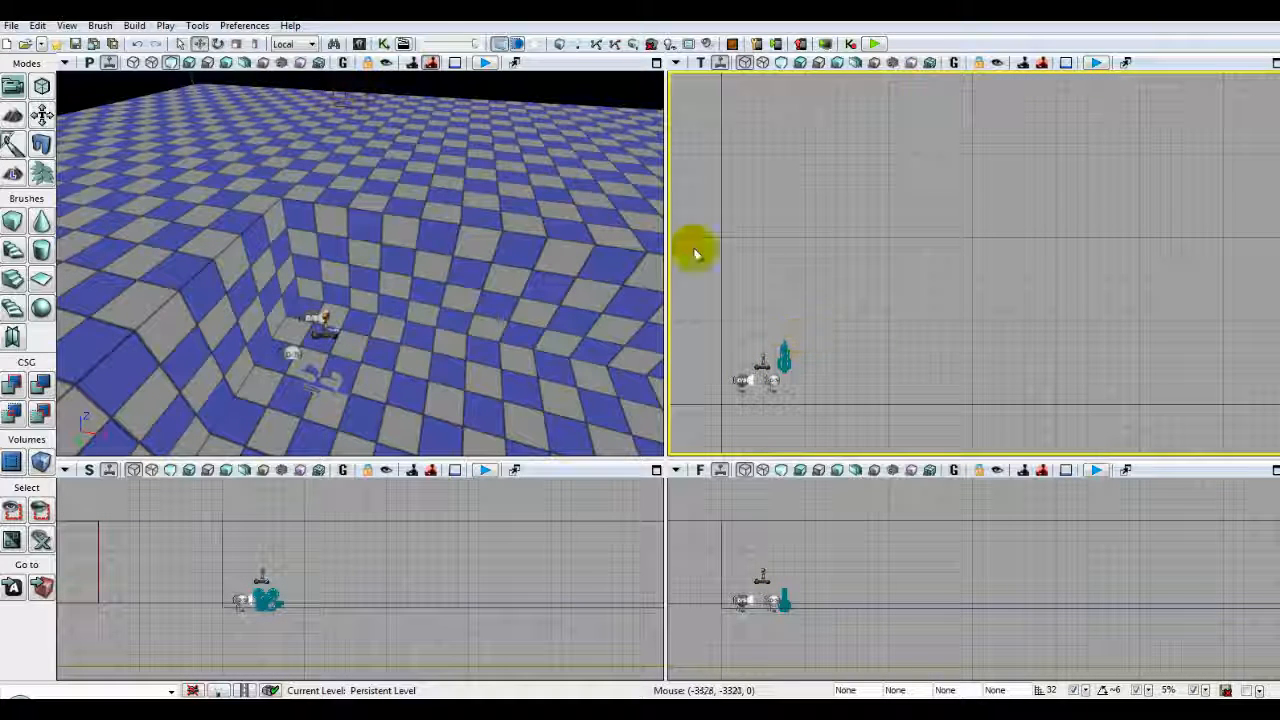
- Open the Player_StartUp sequence in the Kismet editor
left_click(386, 45)
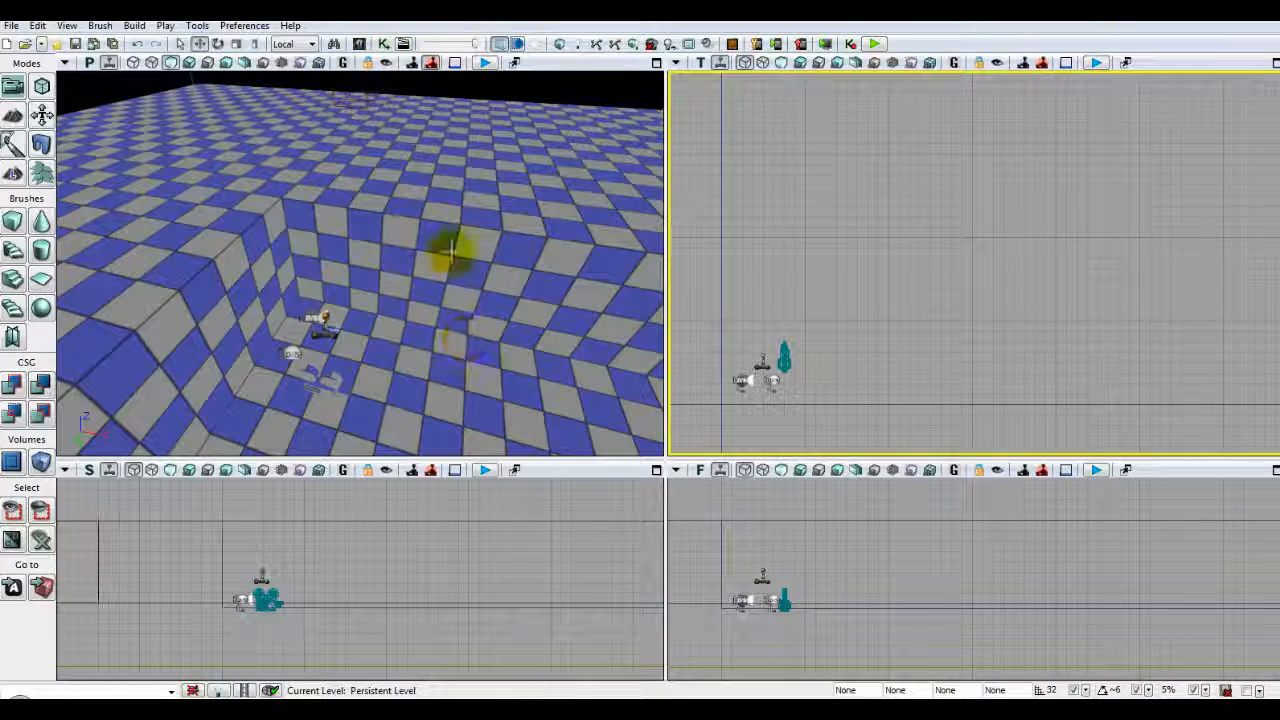
left_click(380, 44)
double_click(645, 123)
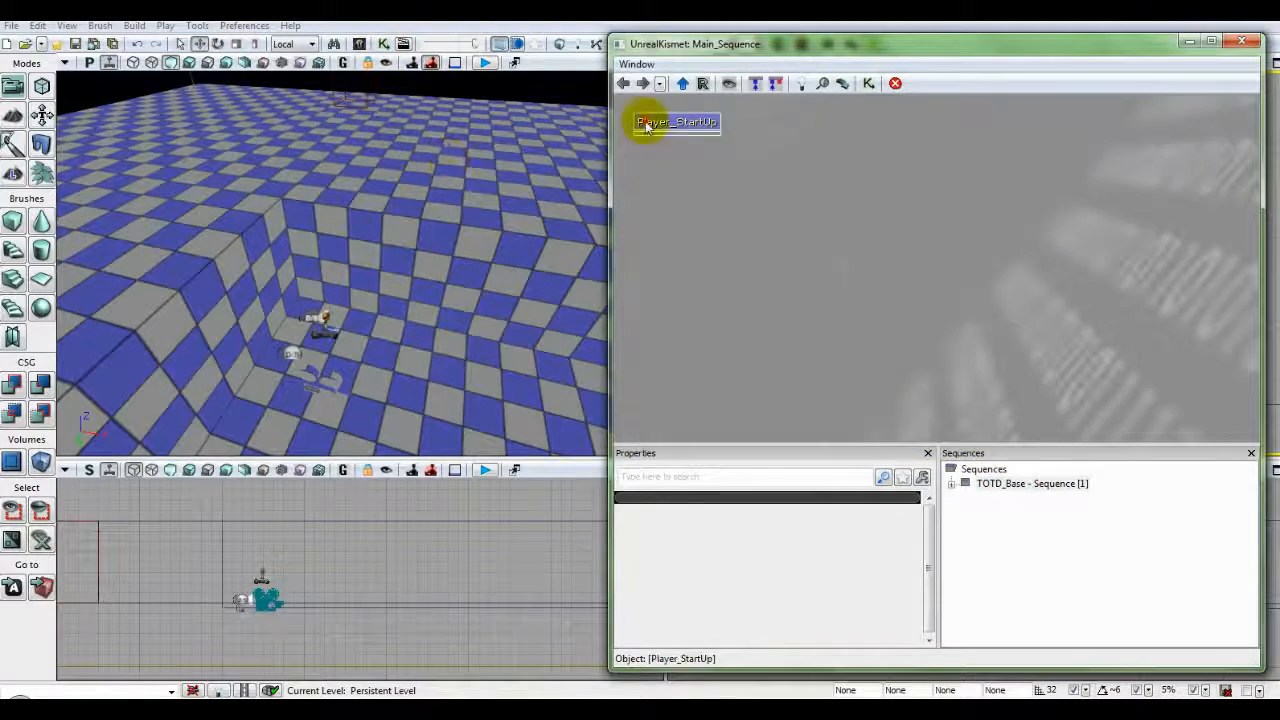
left_click(943, 337)
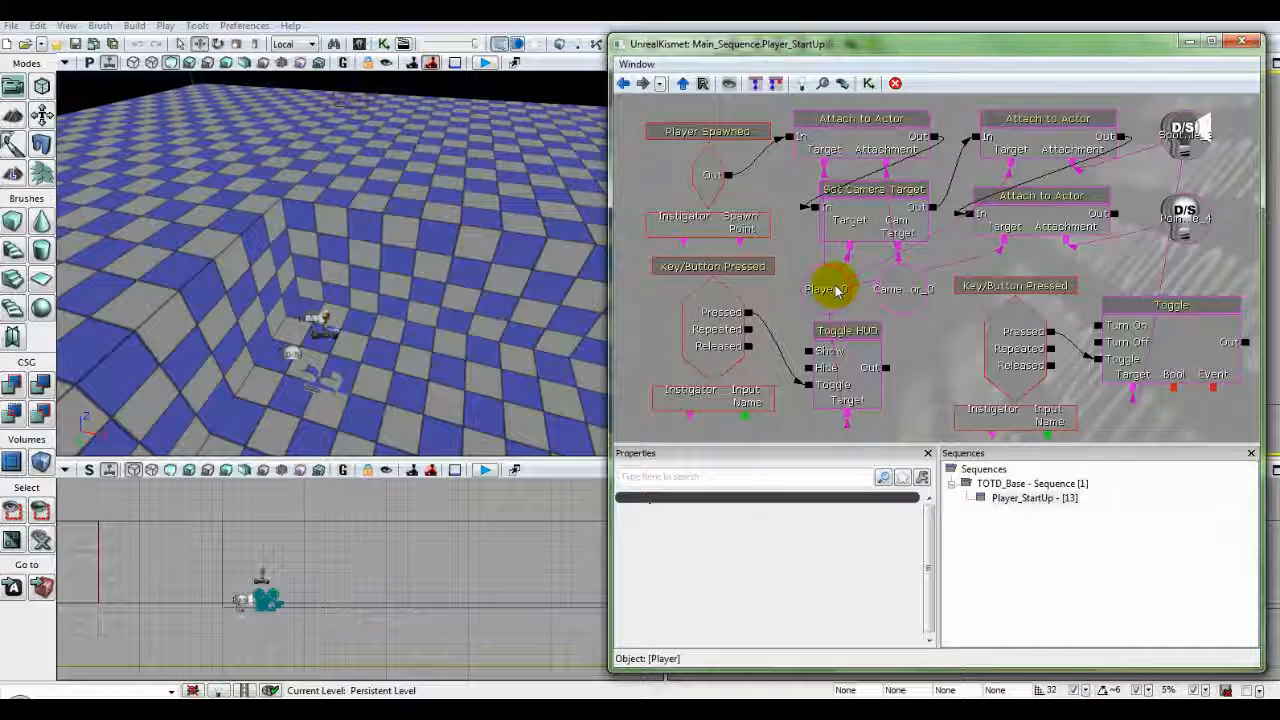
- Examine the second and third Attach to Actor nodes, the key-press events, Toggle and Toggle HUD, and close Kismet
left_click(1012, 145)
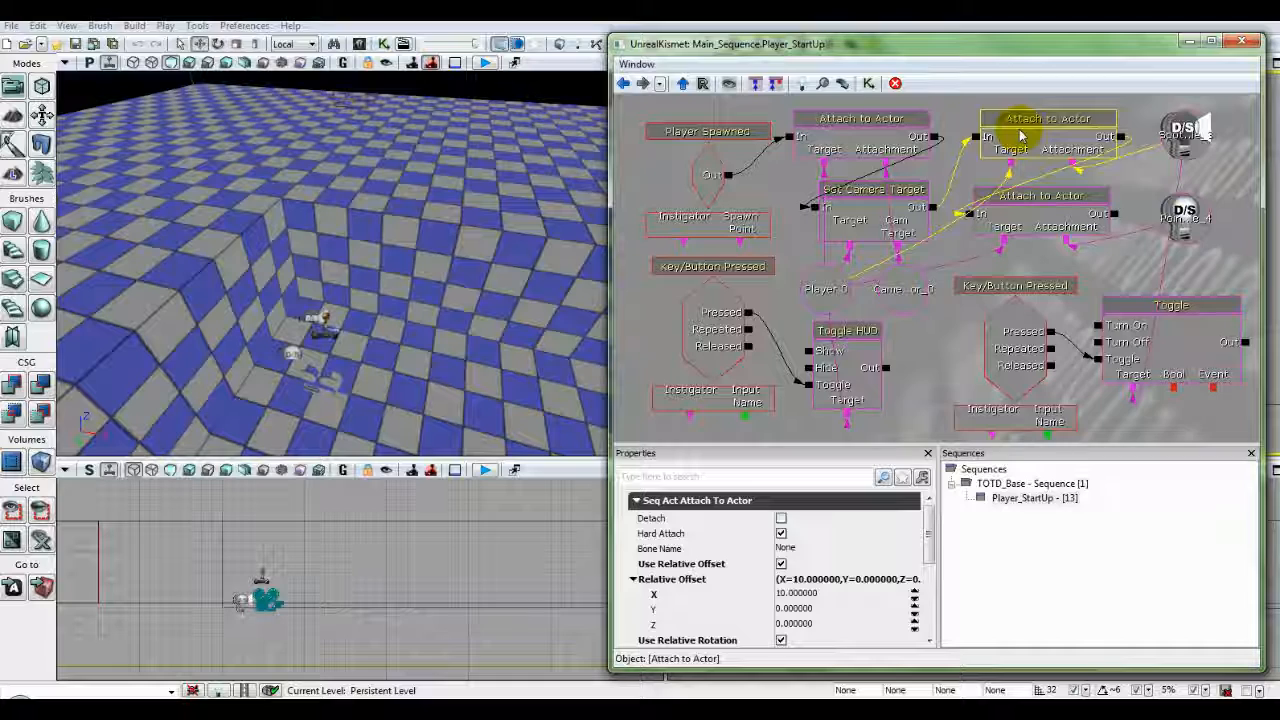
left_click(1053, 218)
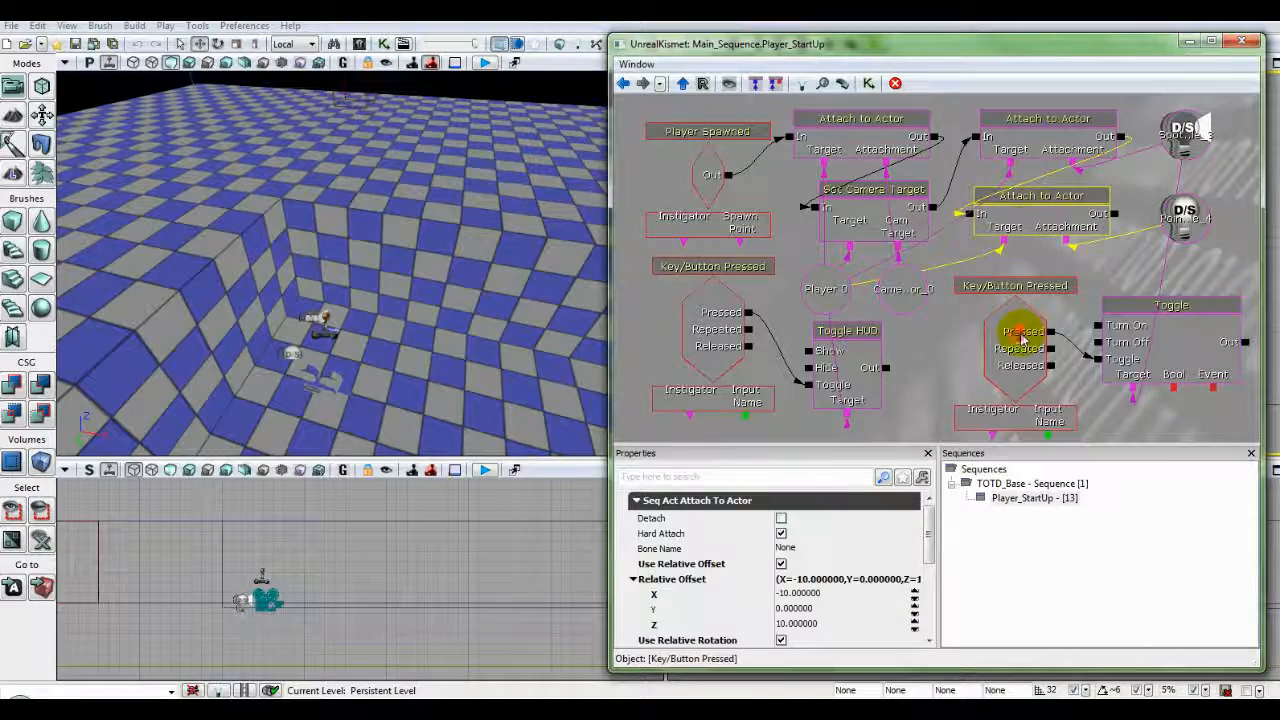
left_click(1020, 338)
left_click(1122, 335)
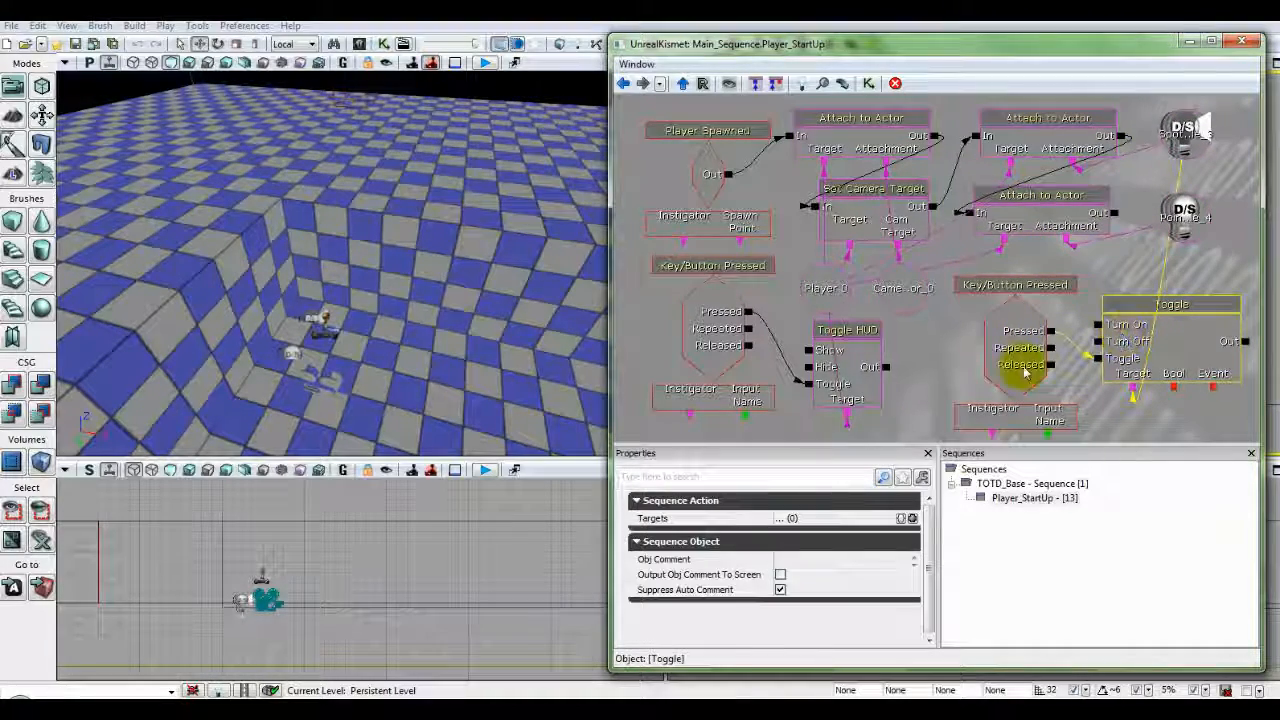
left_click(710, 310)
left_click(842, 362)
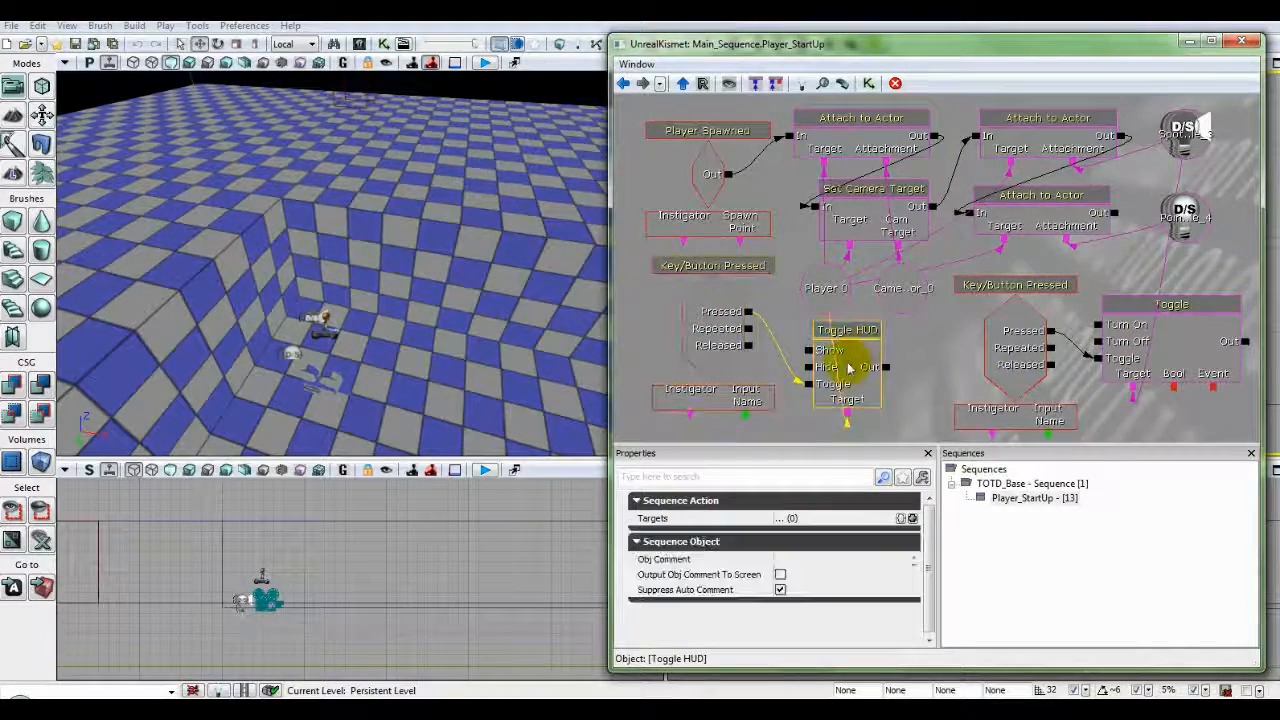
left_click(1241, 43)
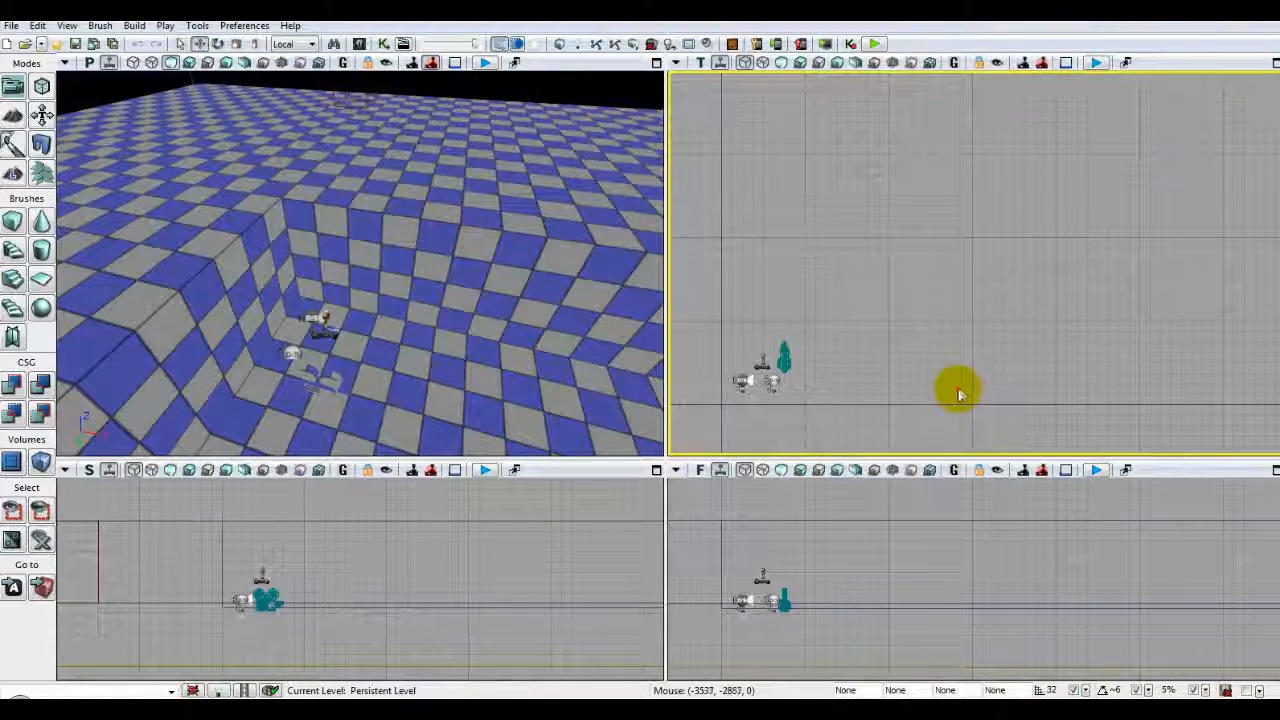
- Locate the dominant directional light in the front view and open its properties
left_click_drag(958, 390, 919, 312)
left_click(1085, 554)
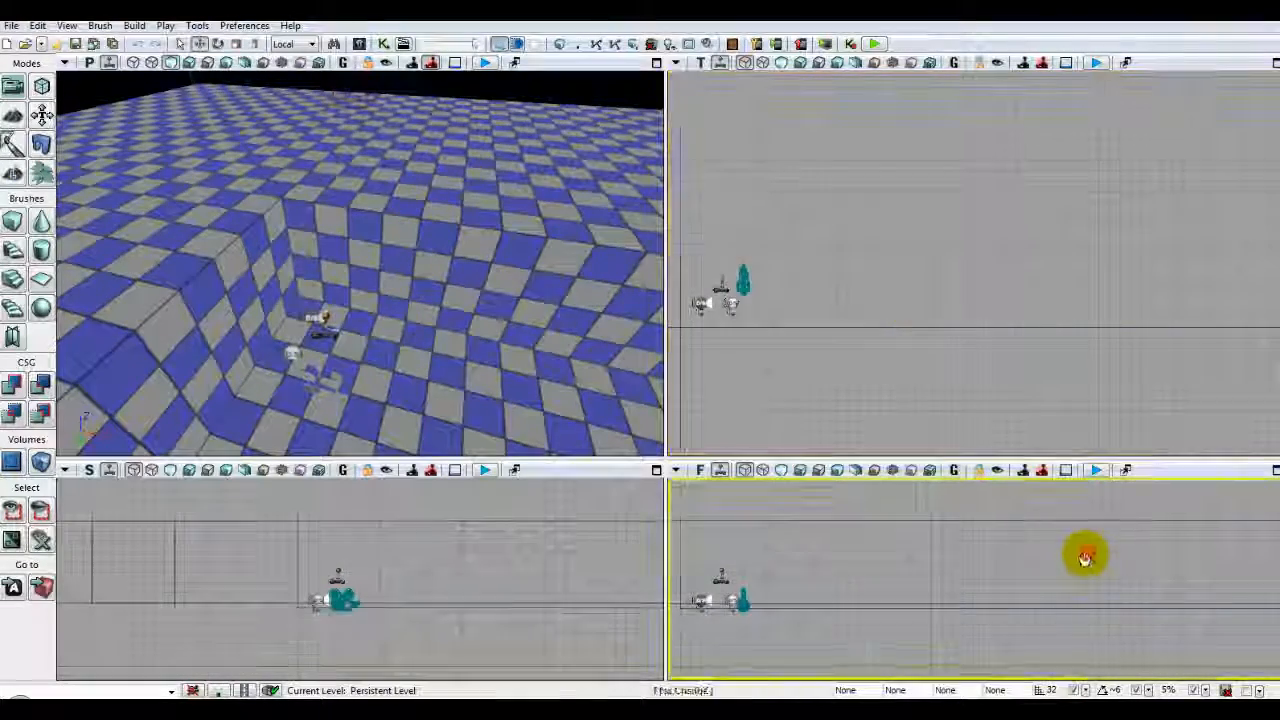
left_click_drag(1085, 554, 1200, 571)
left_click_drag(1006, 574, 1053, 577)
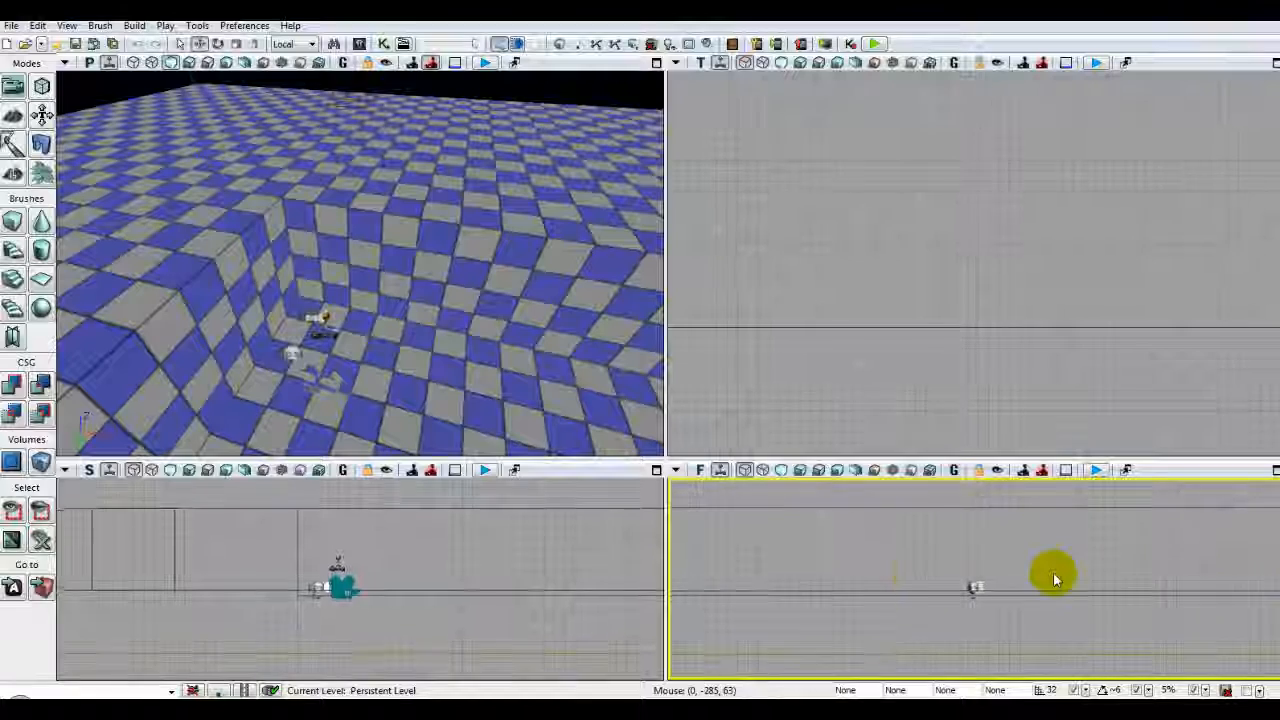
left_click(970, 587)
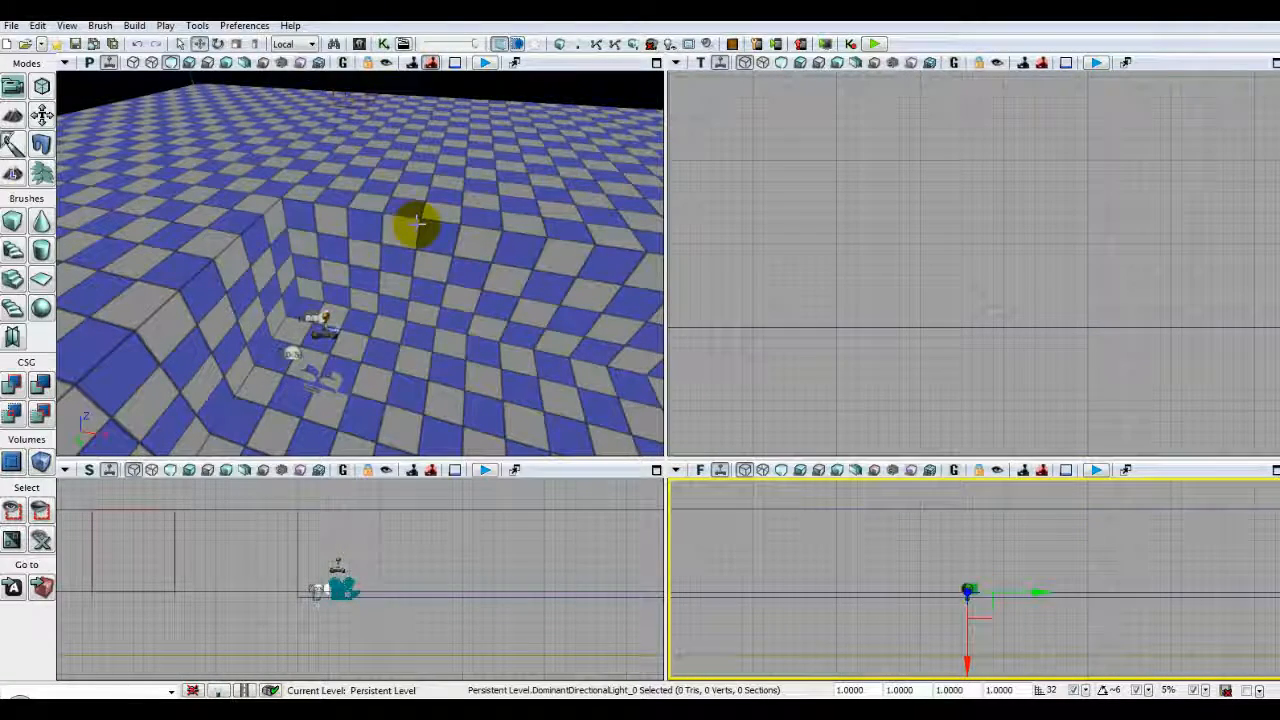
key("F4")
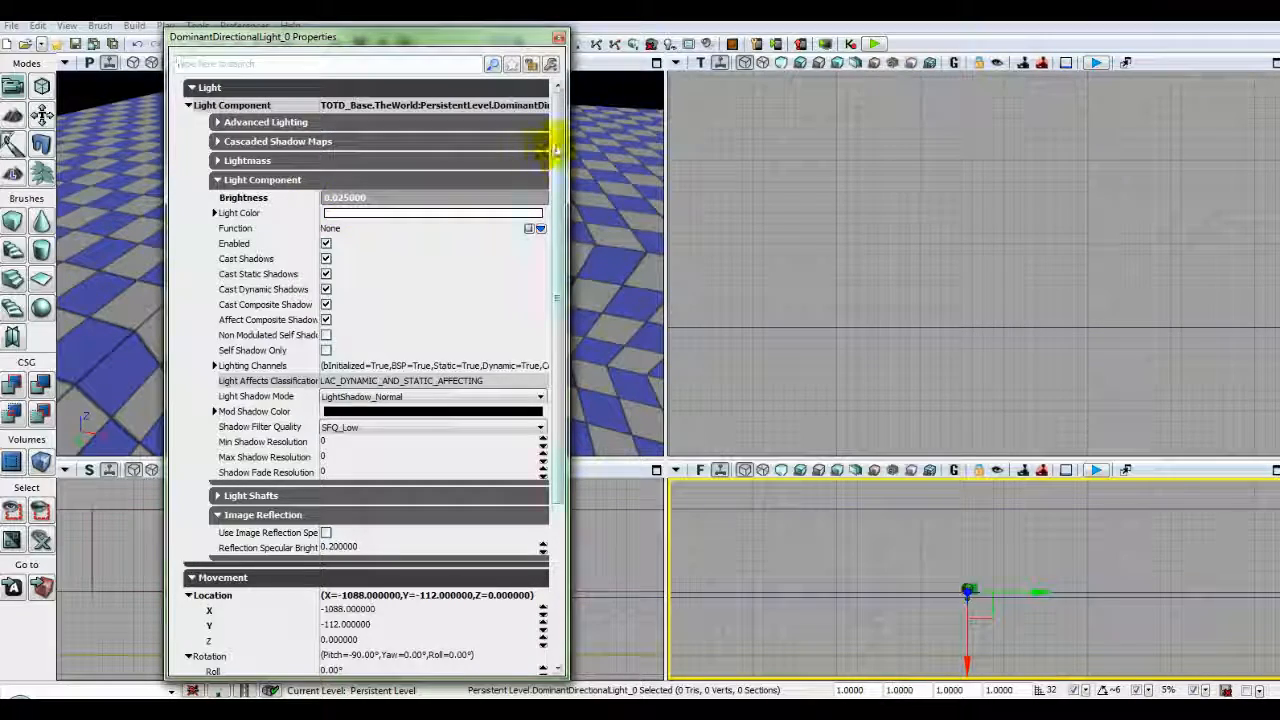
- Review the directional light's movement and rotation properties, and close its properties window
left_click_drag(556, 150, 562, 318)
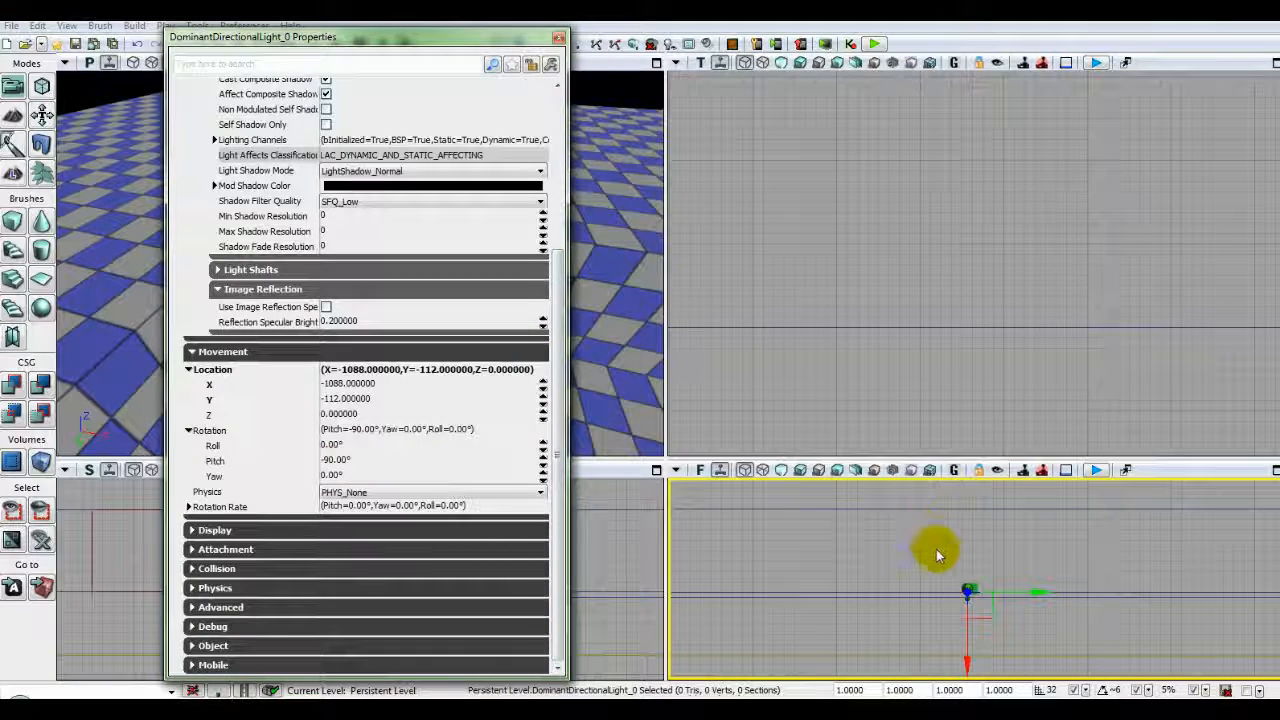
left_click_drag(934, 531, 930, 577)
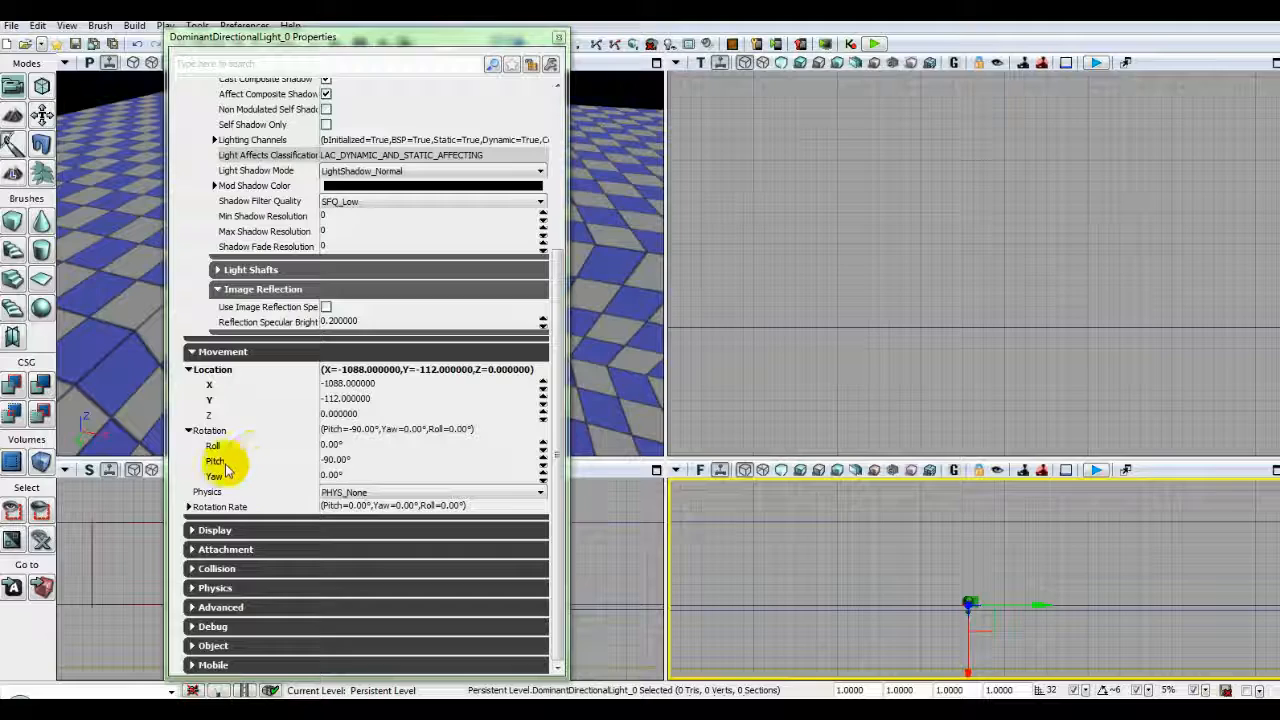
left_click(559, 37)
- Play-test the base map in the editor preview, walk around to check the lighting, and exit the preview
left_click(874, 44)
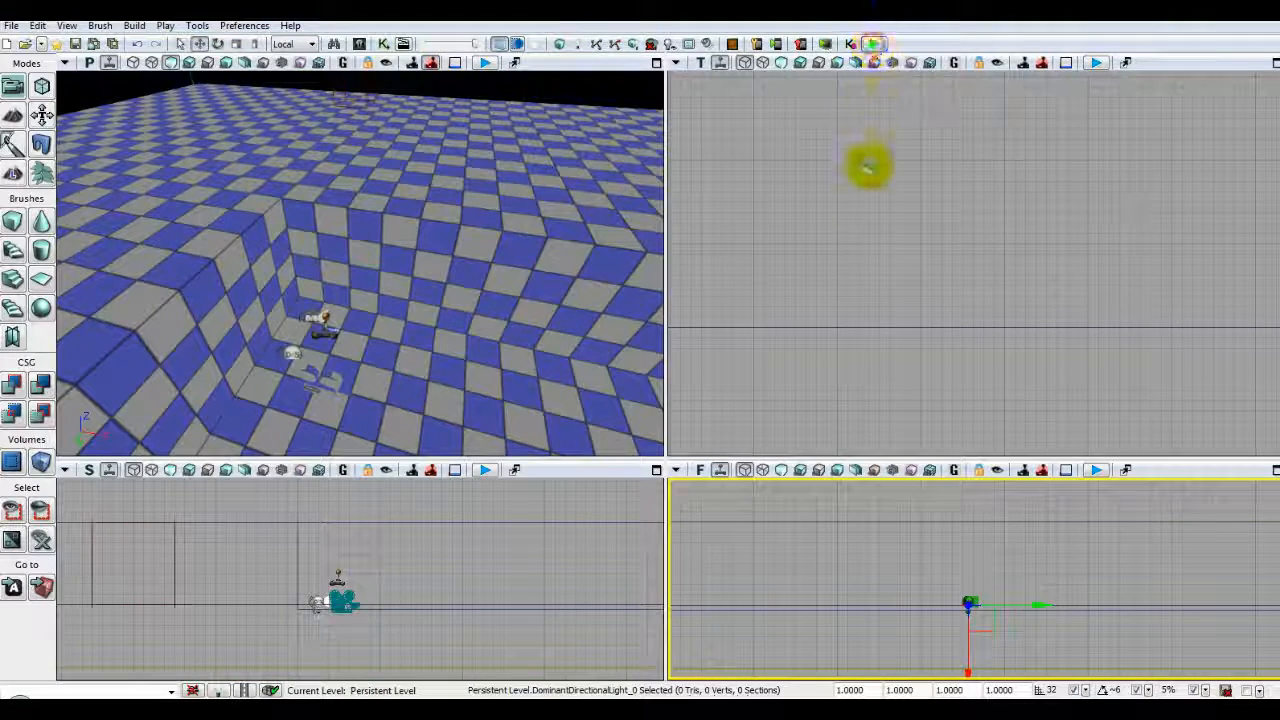
key("w")
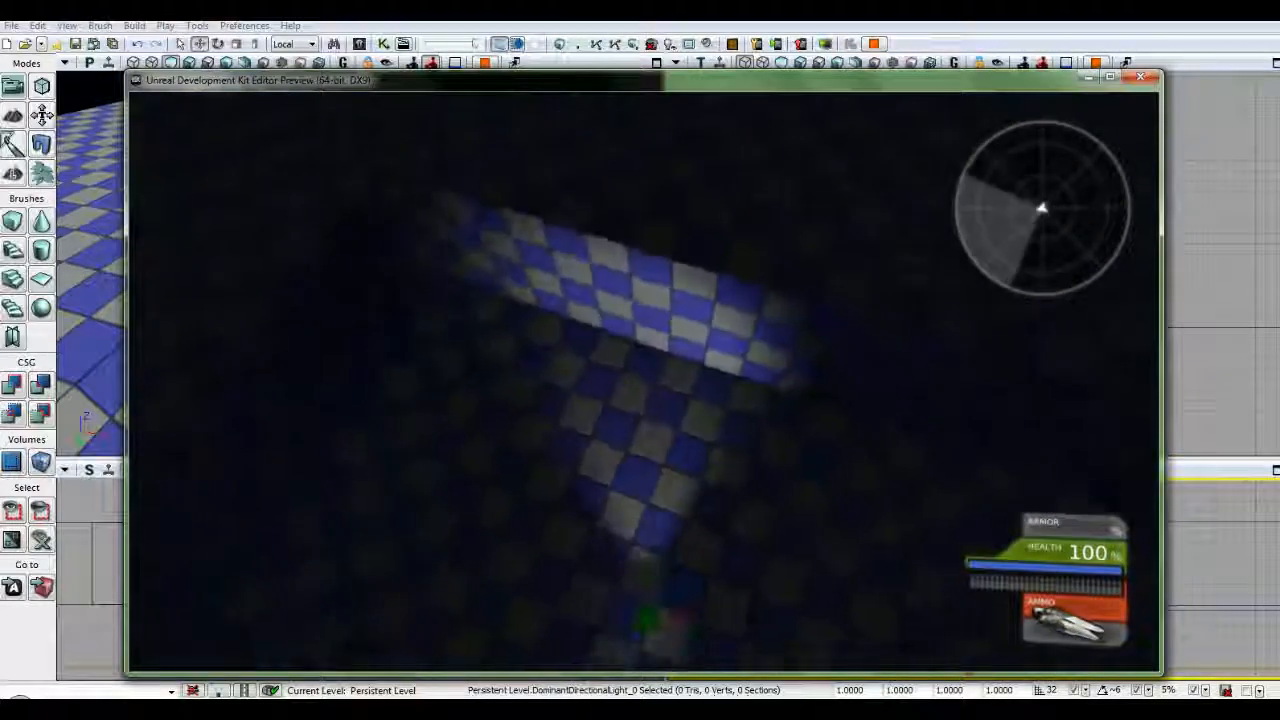
key("s")
key("w")
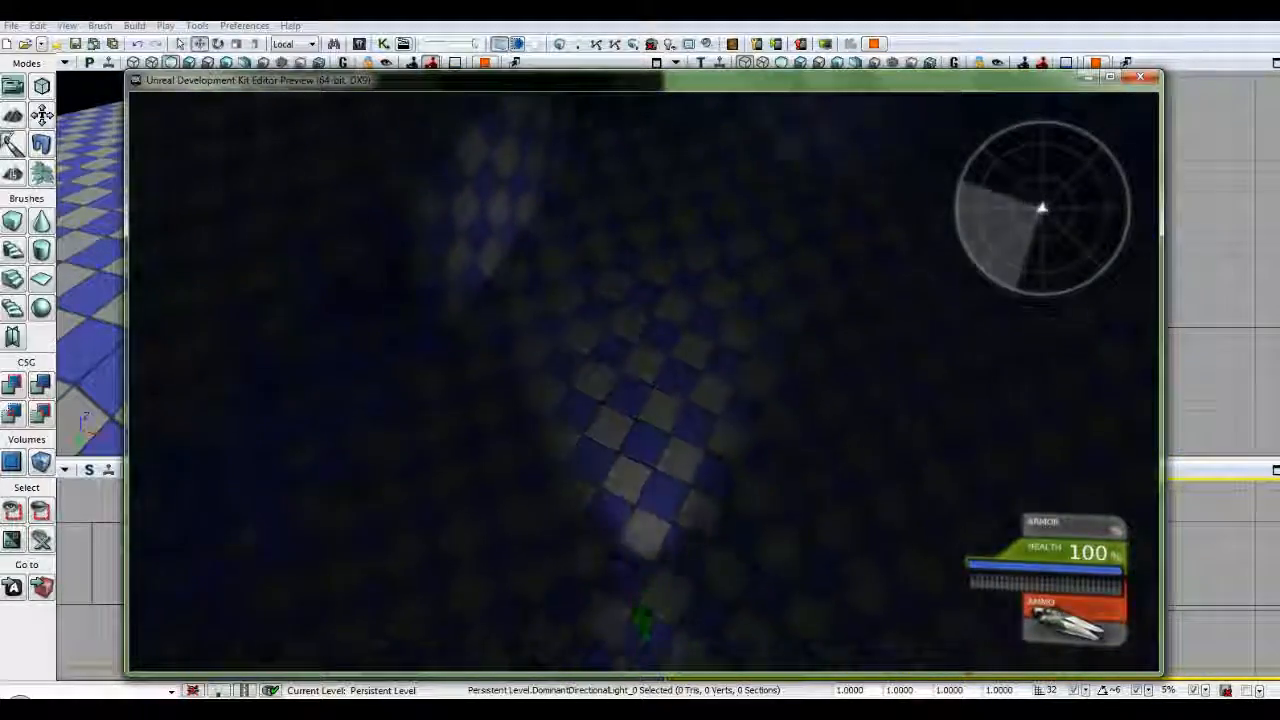
key("w")
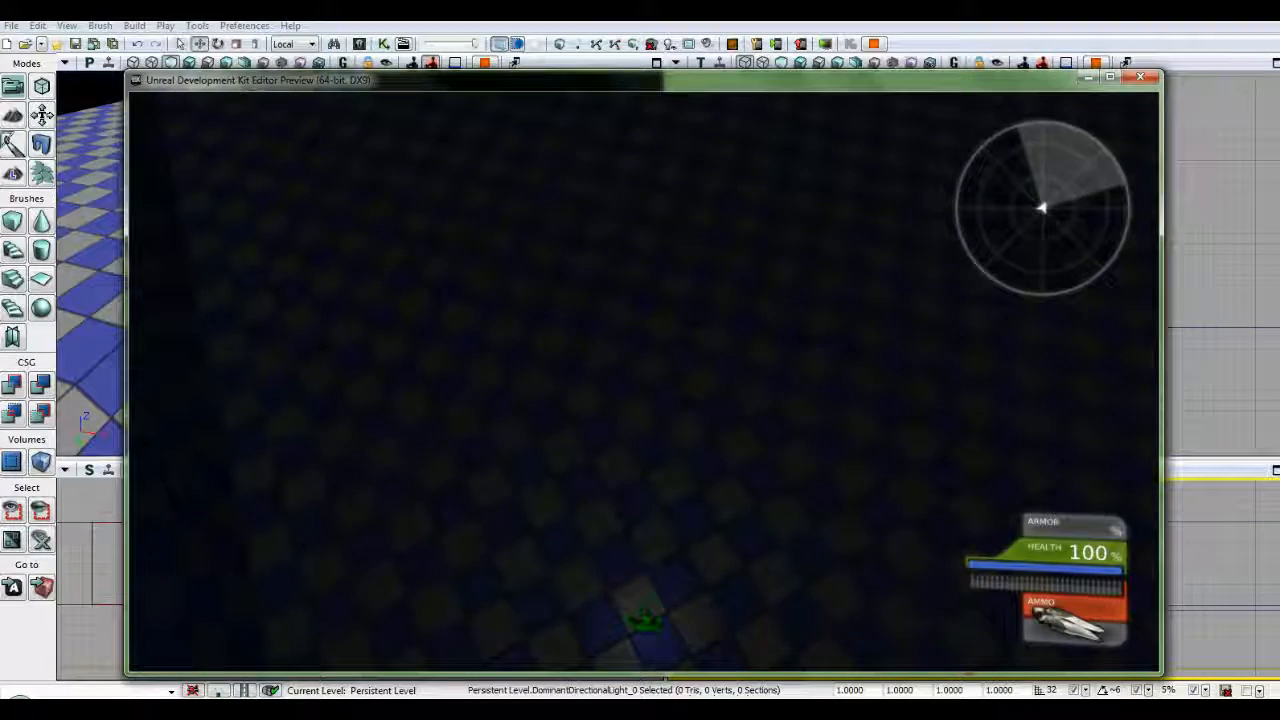
key("Escape")
left_click_drag(430, 328, 434, 358)
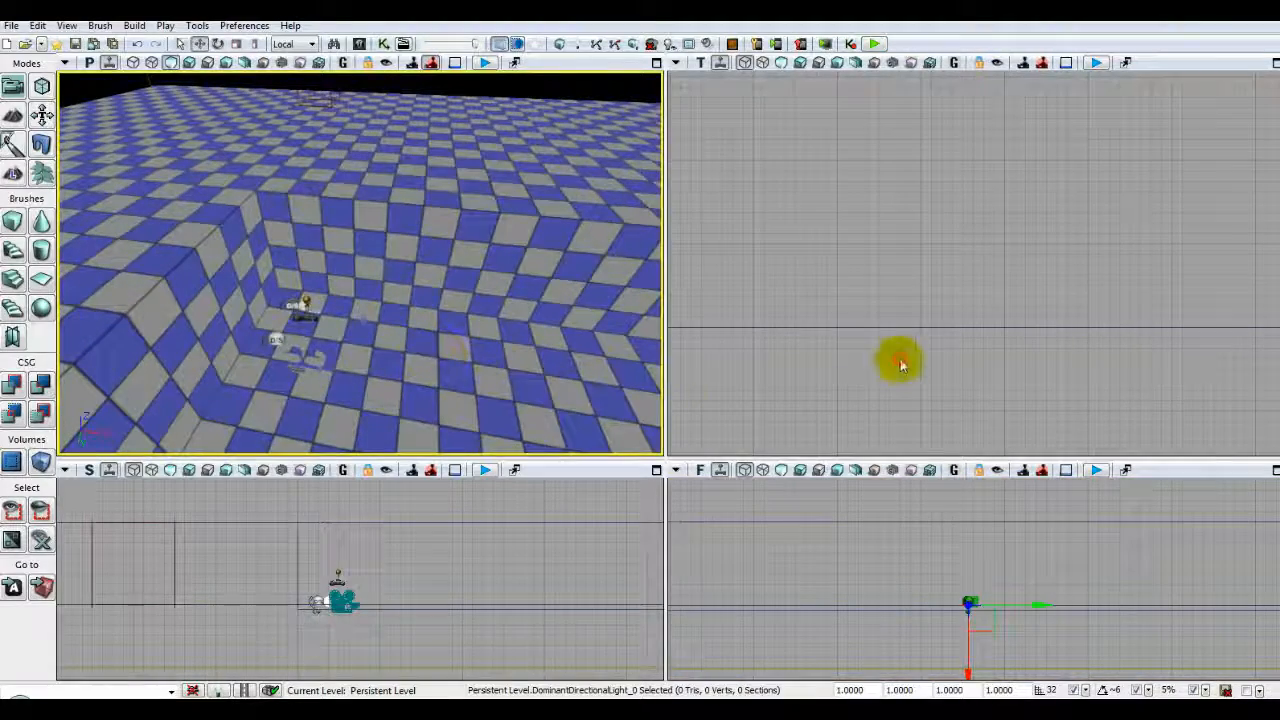
left_click(855, 374)
scroll(817, 268, "down", 3)
left_click_drag(810, 348, 903, 460)
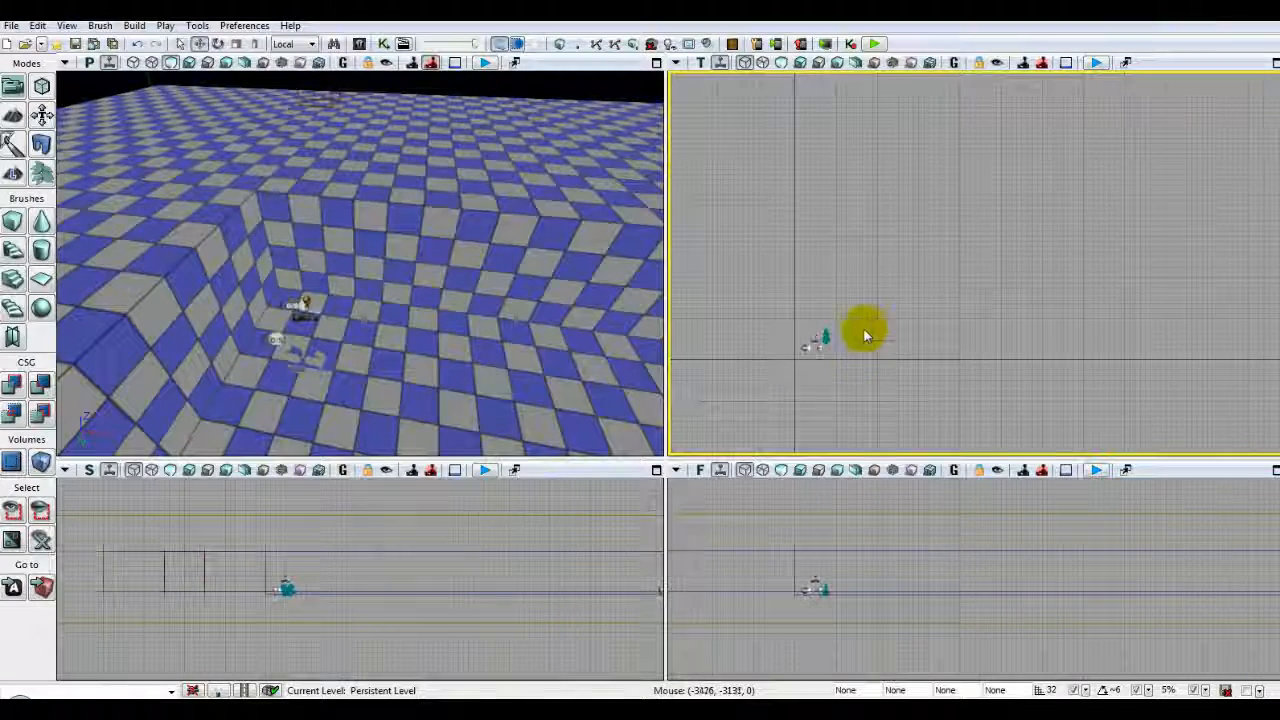
scroll(866, 329, "up", 2)
mouse_move(857, 331)
left_mouse_down()
mouse_move(889, 348)
mouse_move(866, 347)
left_mouse_up()
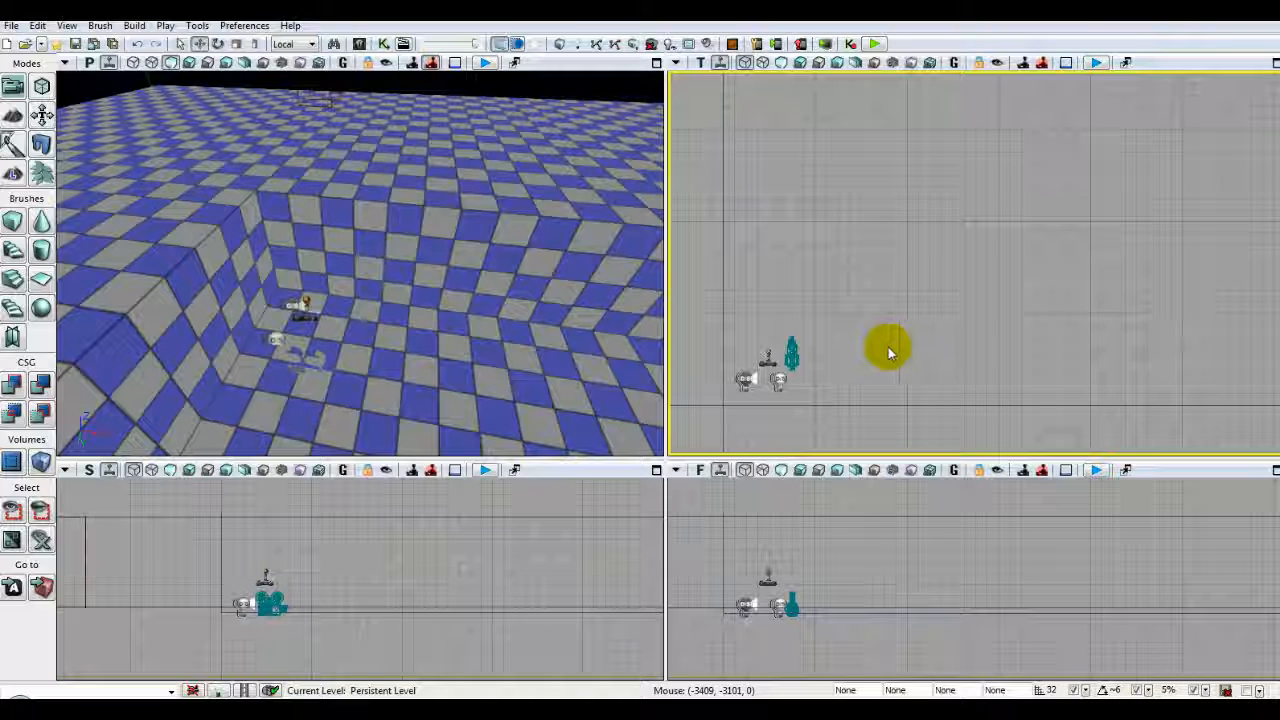
left_click_drag(889, 352, 882, 350)
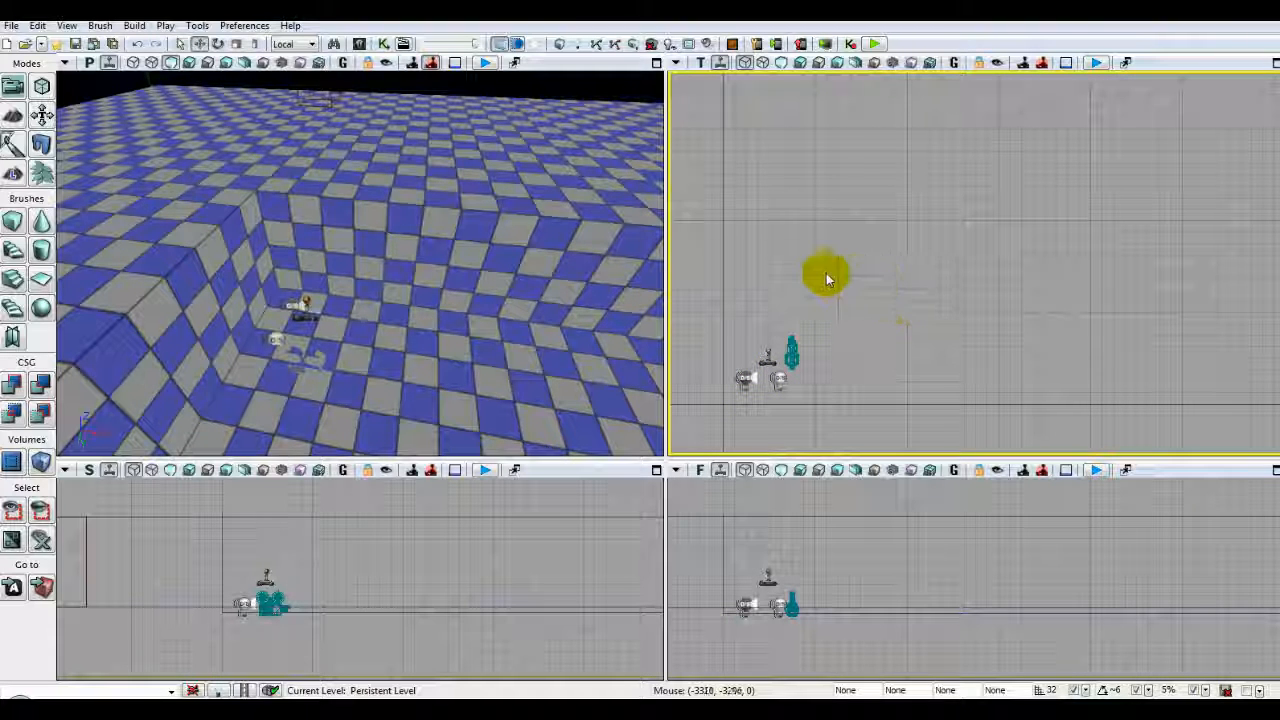
- Reopen the recently used Level_08 map and view the area around its player start up close
left_click(44, 46)
left_click(380, 84)
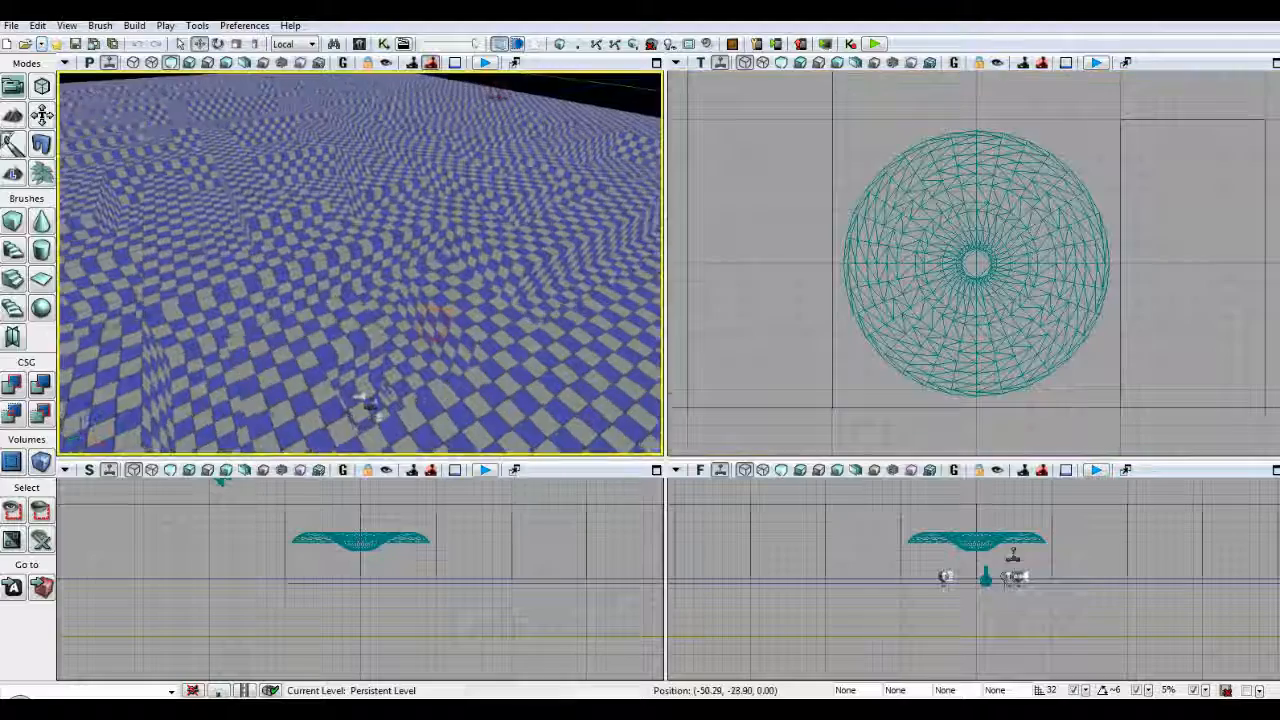
left_click_drag(435, 320, 396, 322)
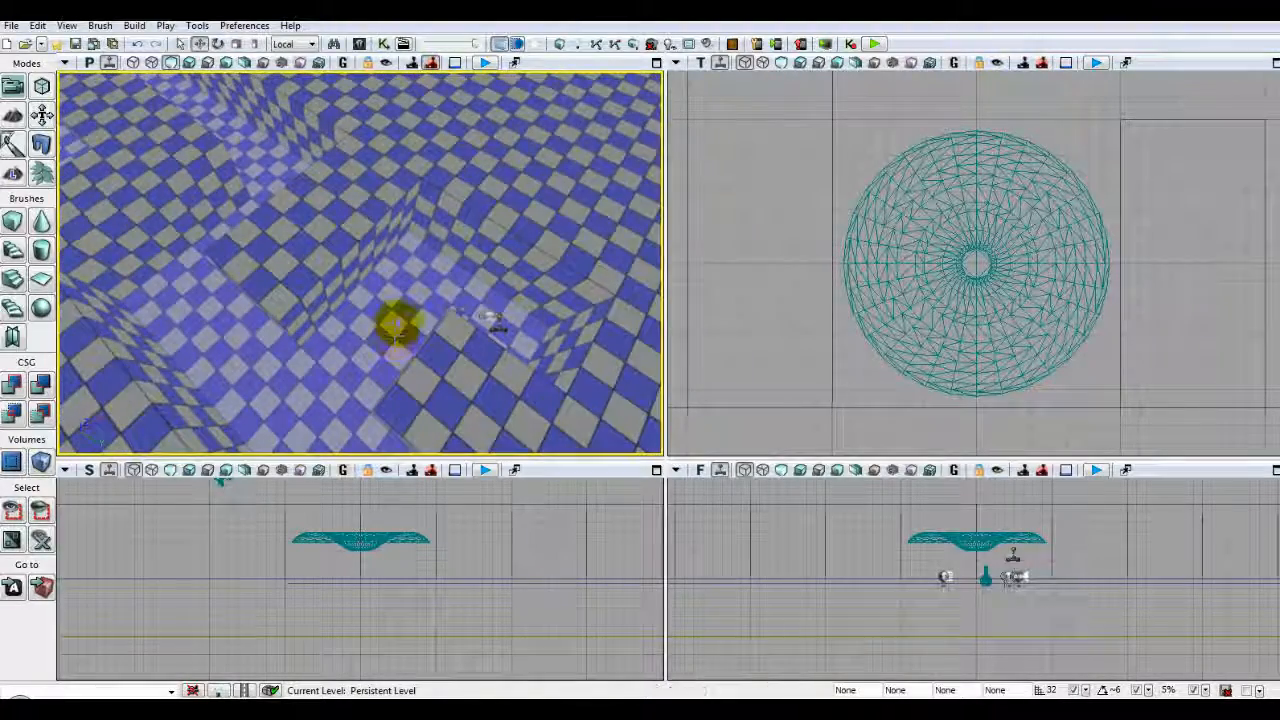
- Find the BH_Tutorial_01 package in the Content Browser and fully load it
left_click(359, 44)
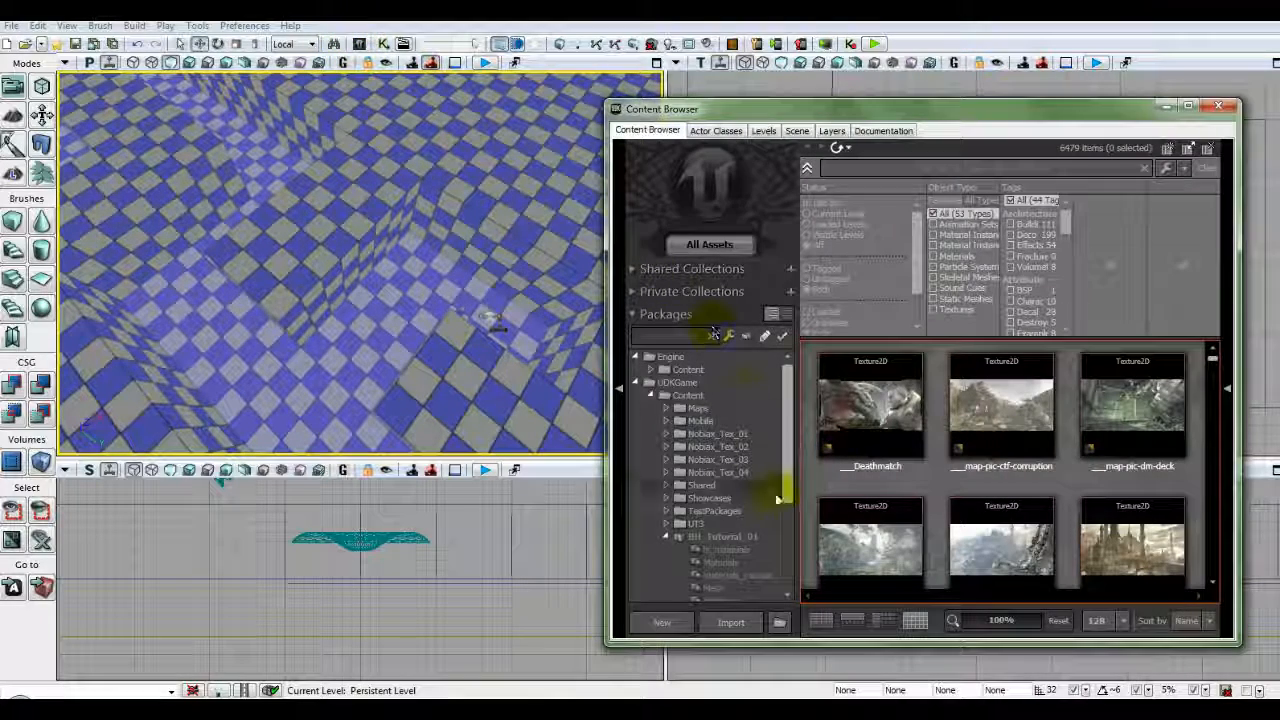
left_click_drag(786, 455, 780, 509)
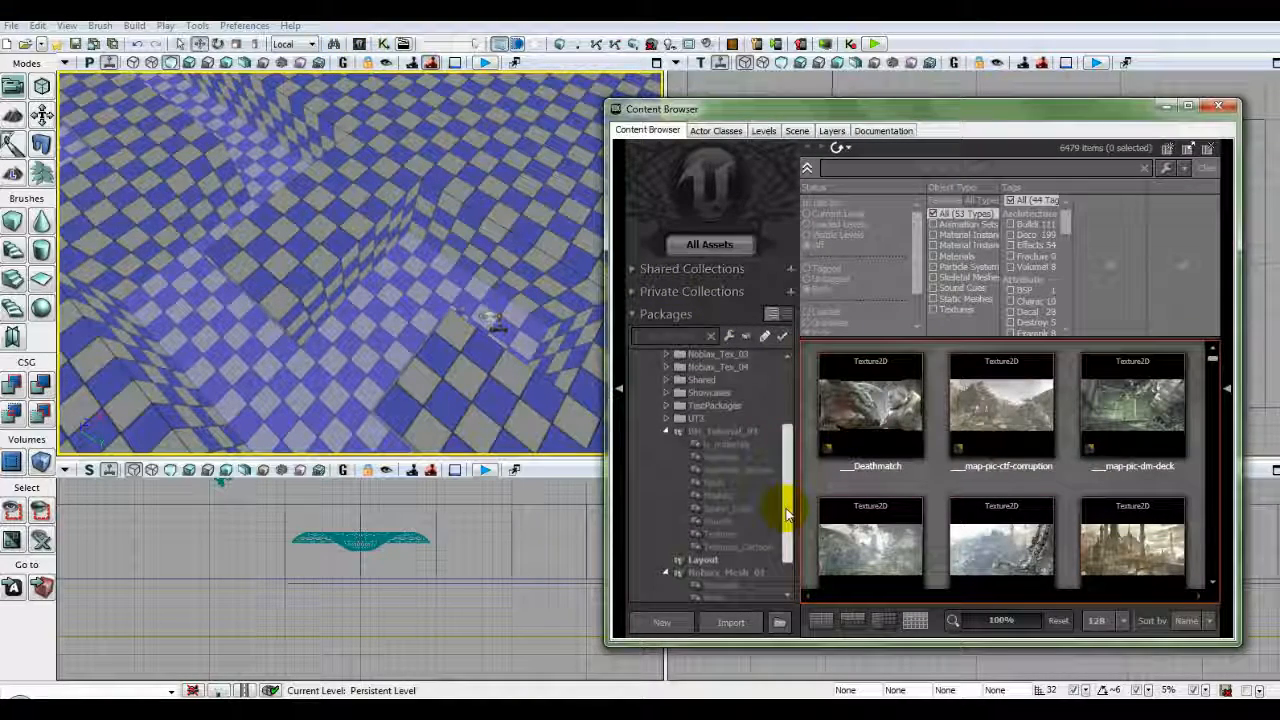
left_click(720, 430)
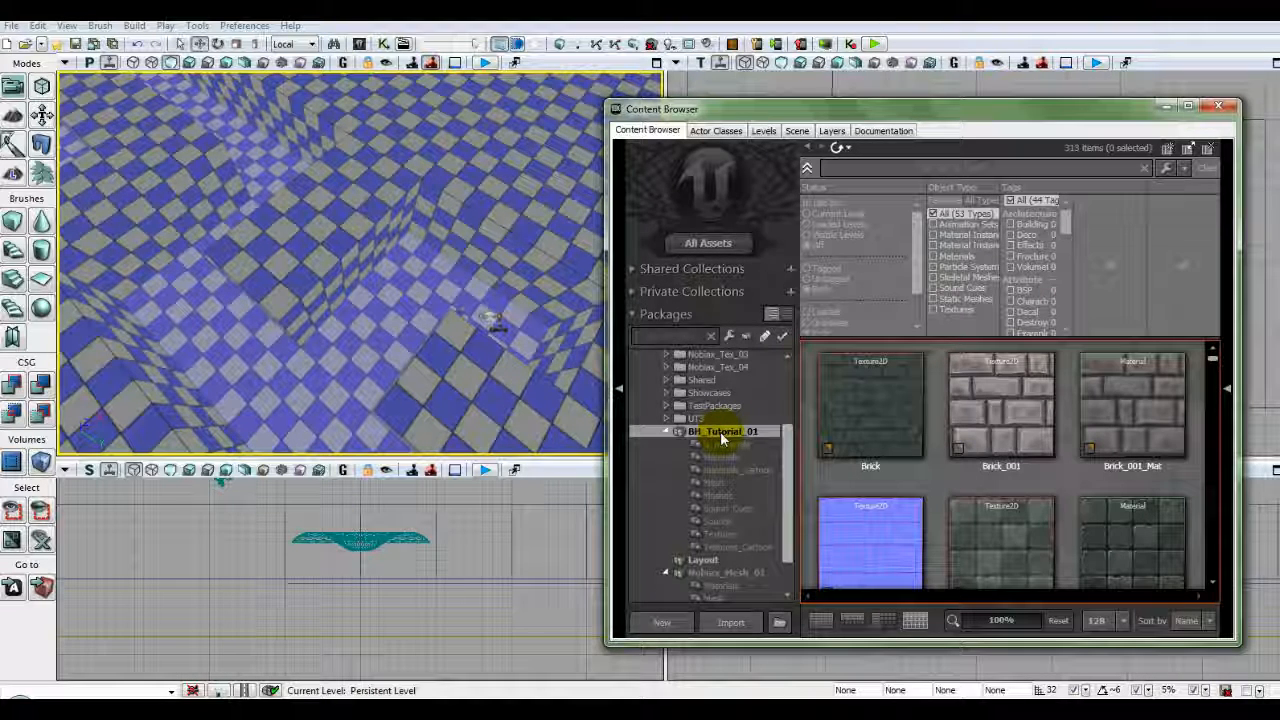
right_click(720, 431)
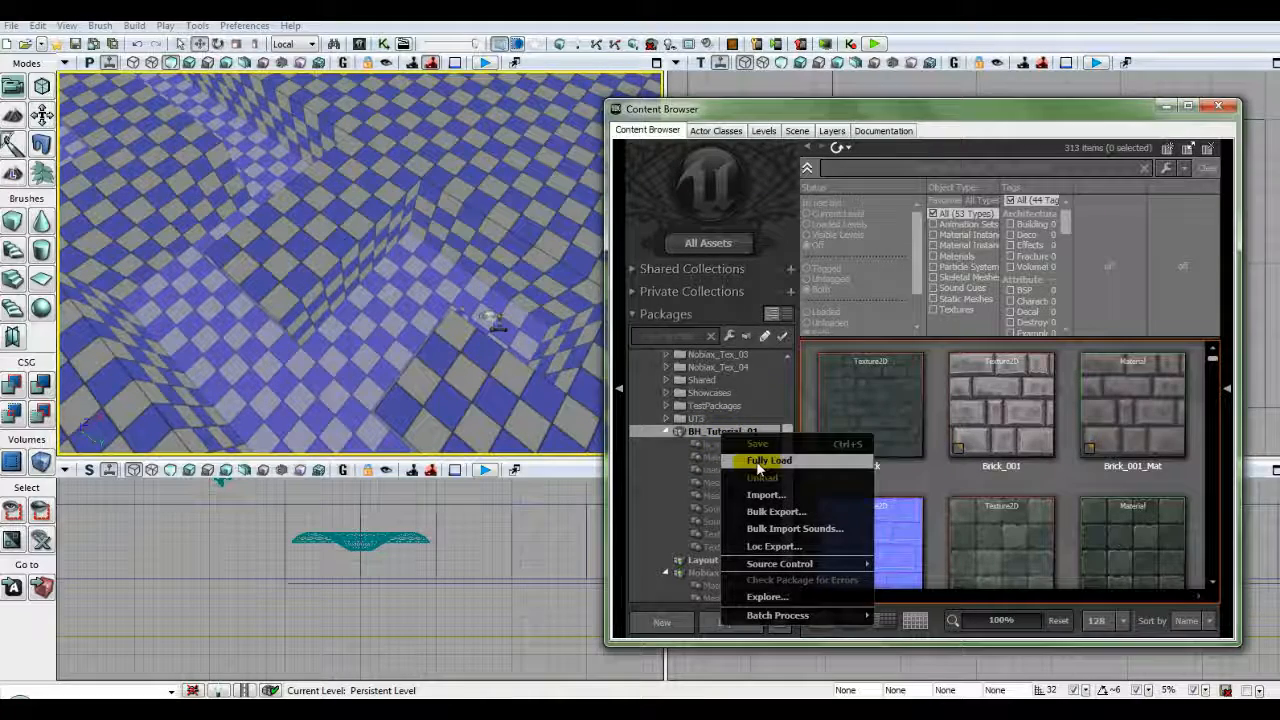
left_click(760, 460)
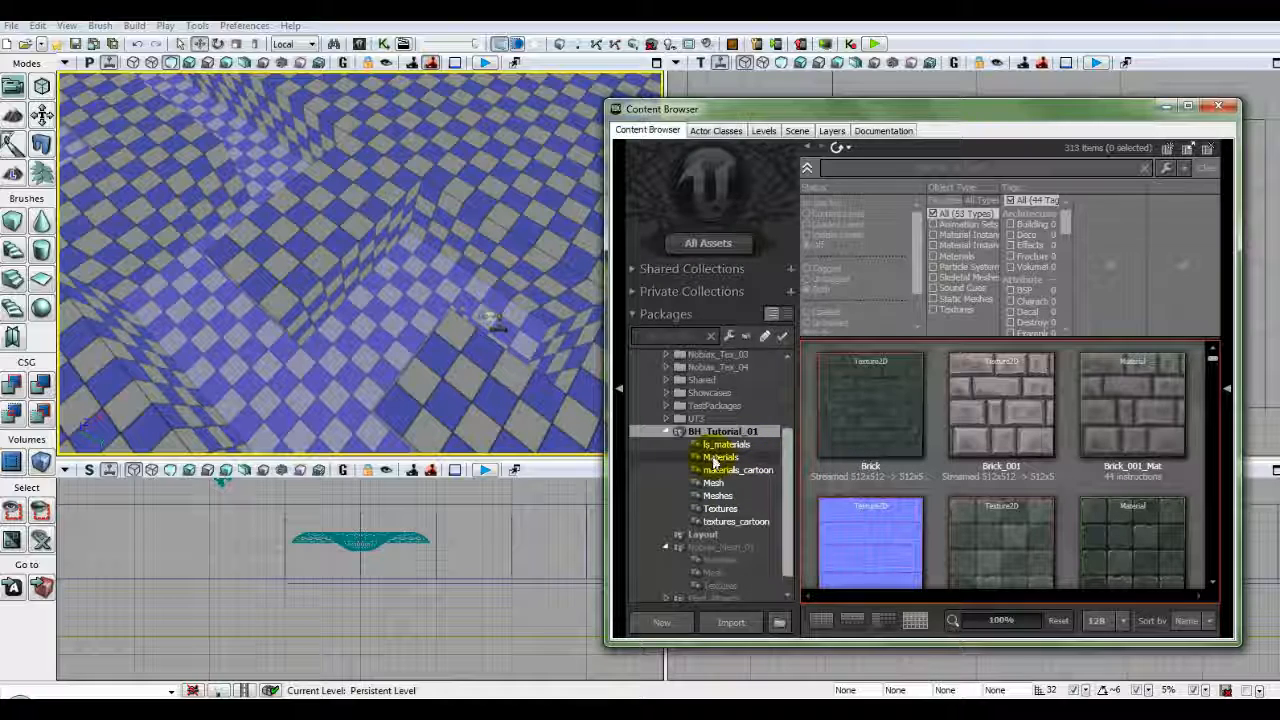
- Look through the prototype materials in the Materials group of the BH_Tutorial_01 package
left_click(716, 458)
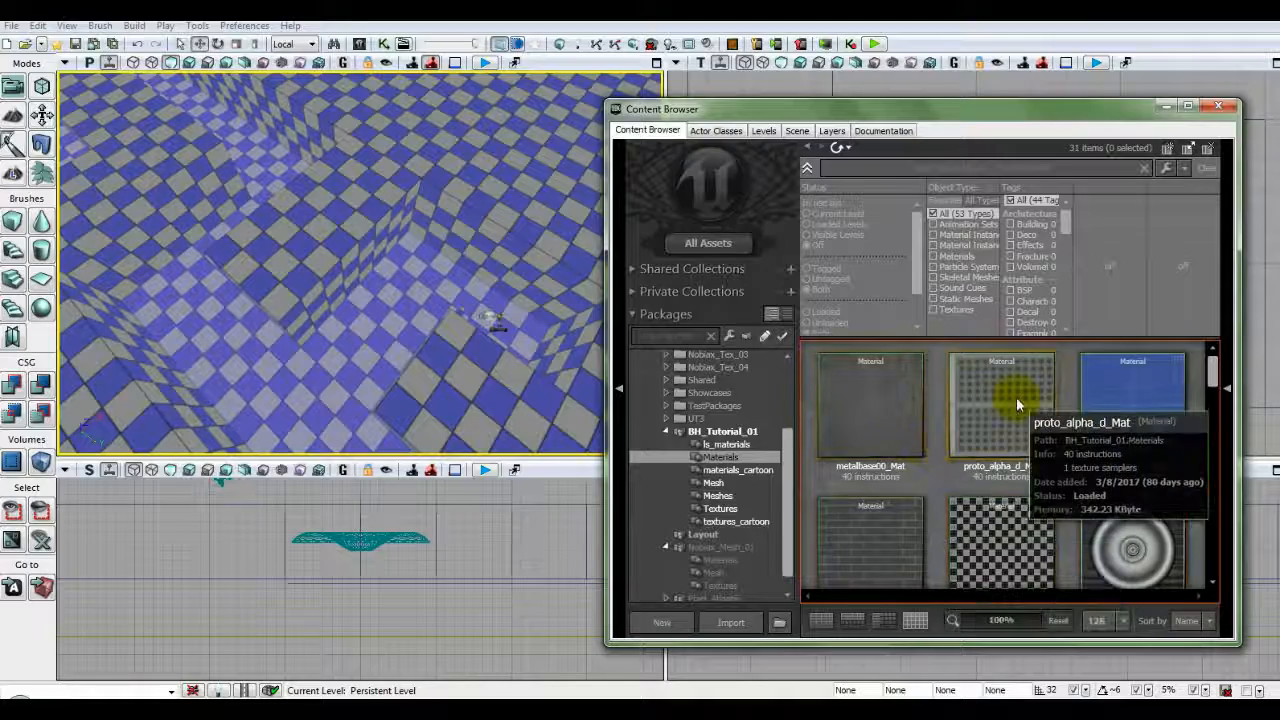
scroll(935, 480, "down", 3)
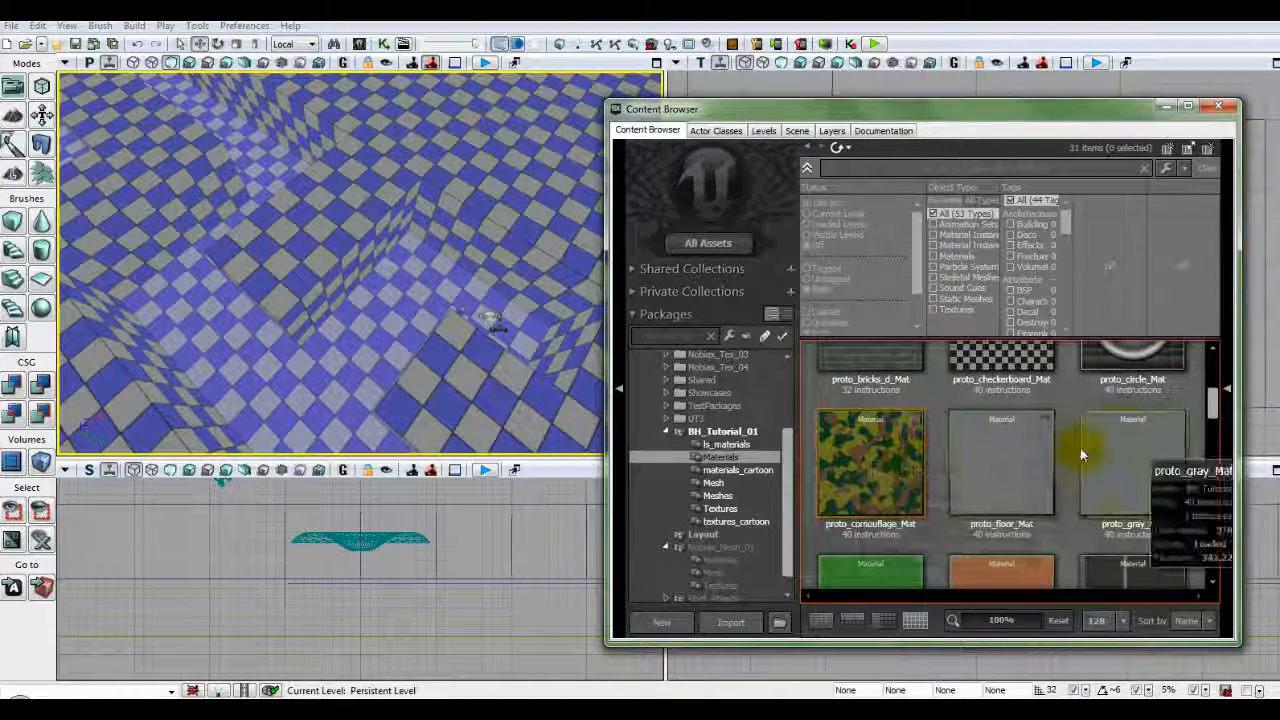
scroll(935, 452, "down", 2)
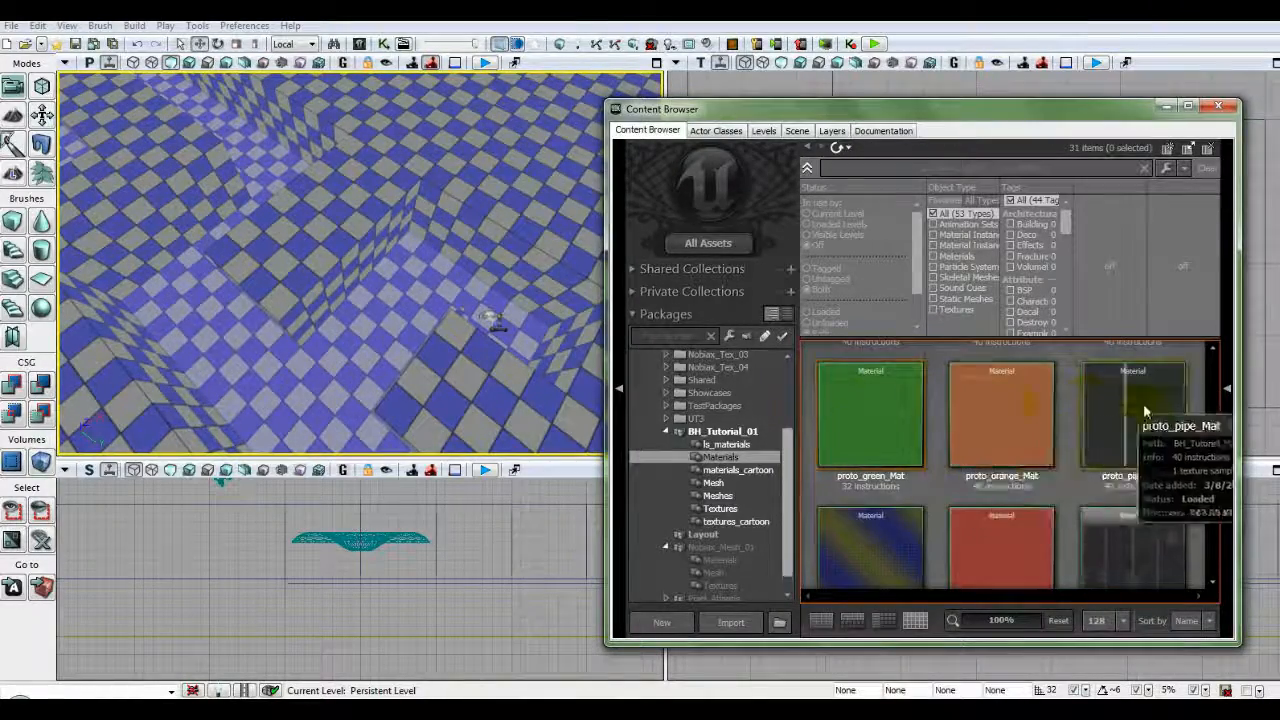
scroll(930, 405, "down", 4)
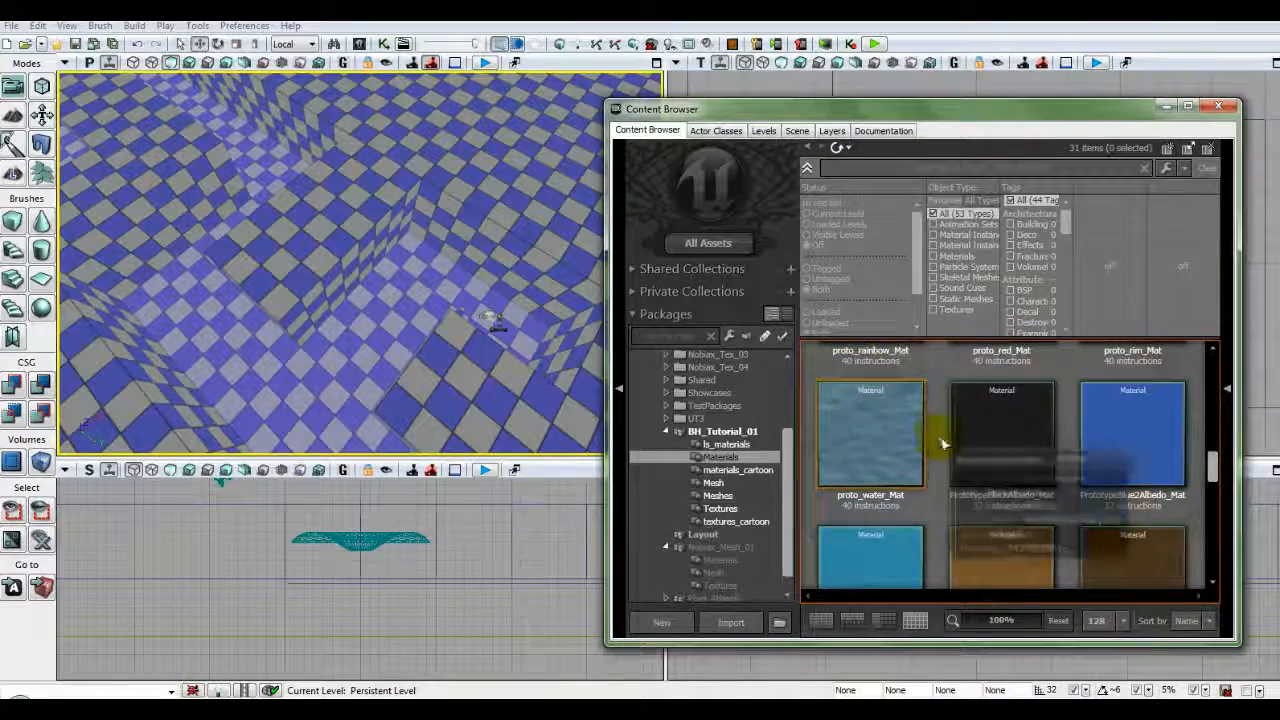
scroll(900, 410, "up", 2)
scroll(930, 420, "down", 2)
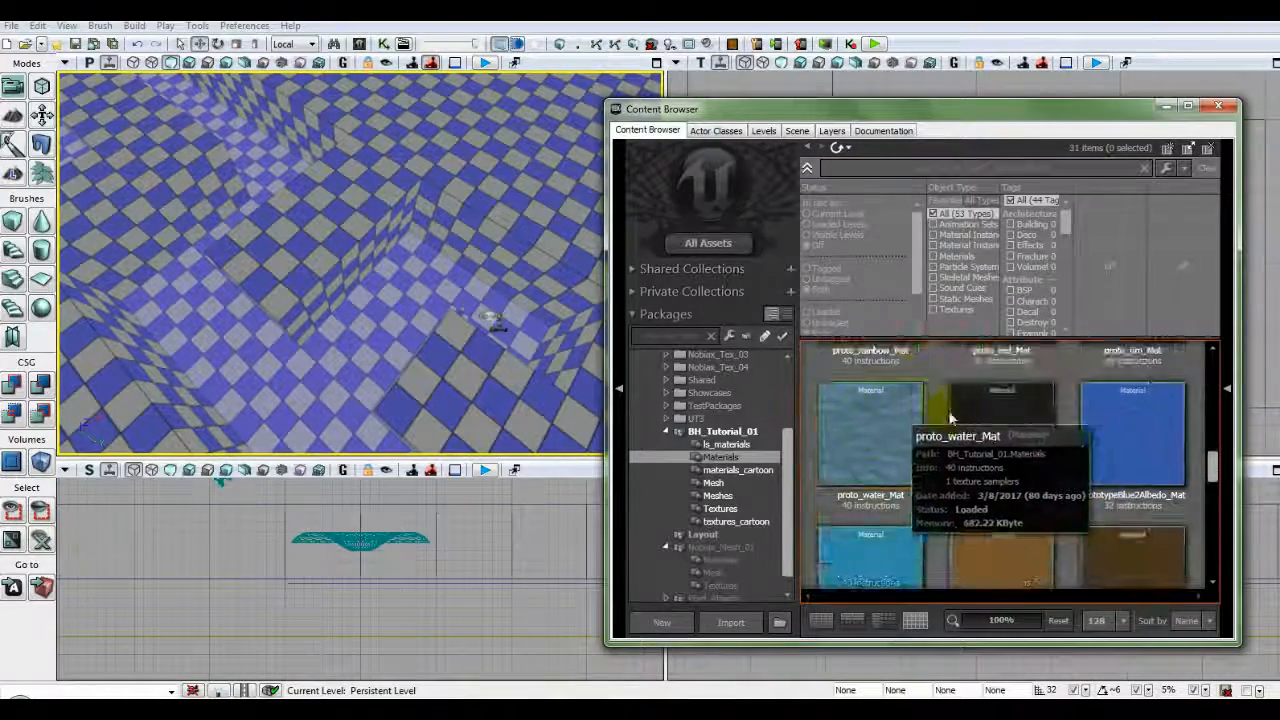
scroll(932, 428, "down", 2)
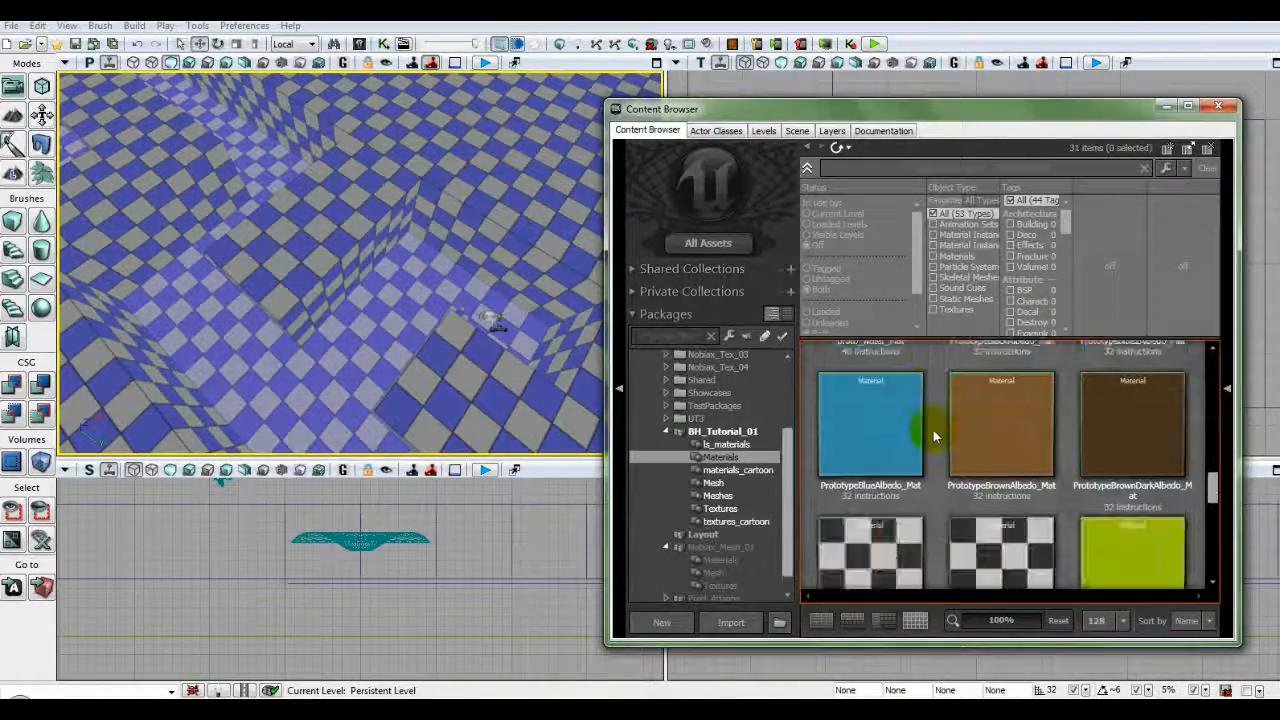
scroll(884, 470, "down", 1)
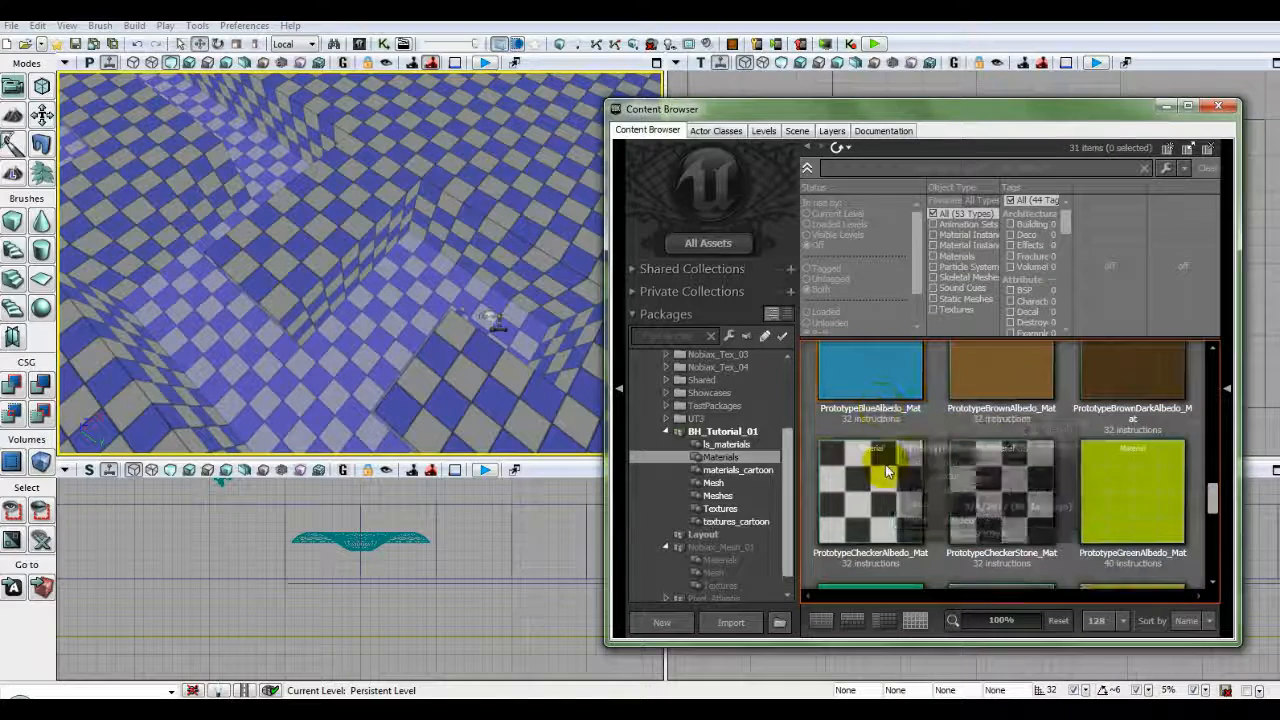
scroll(940, 465, "down", 2)
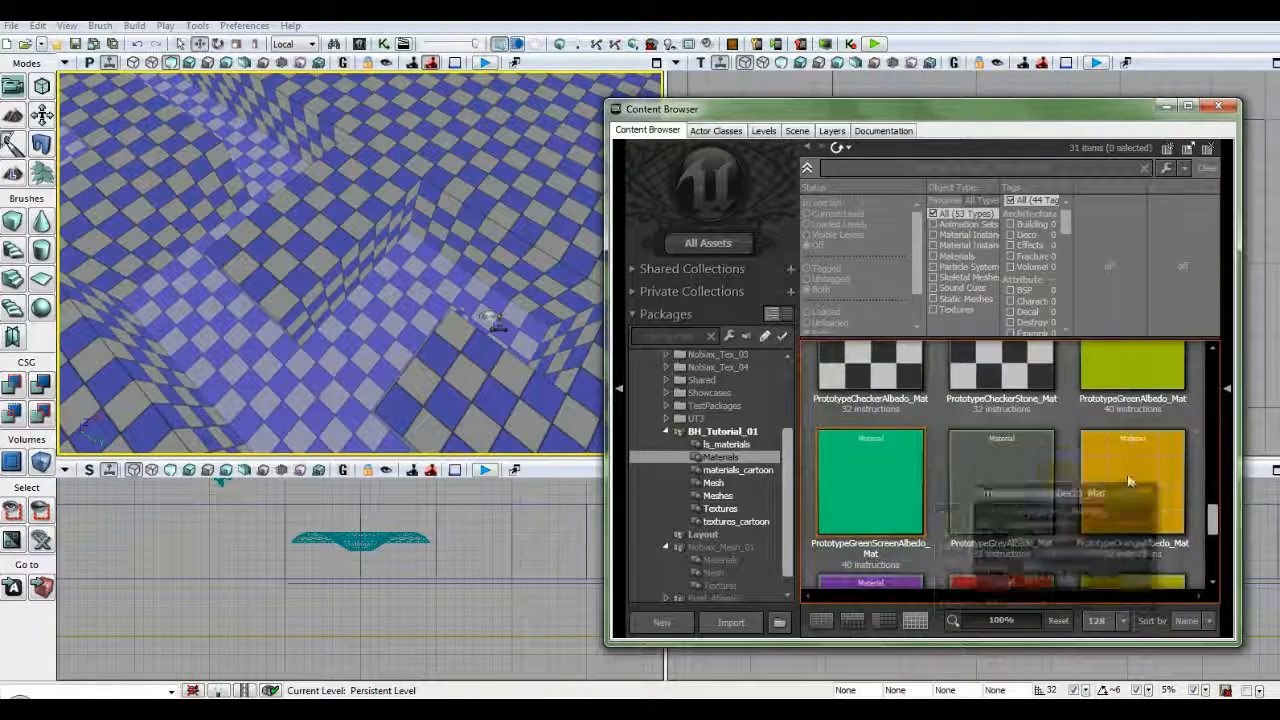
scroll(875, 482, "down", 2)
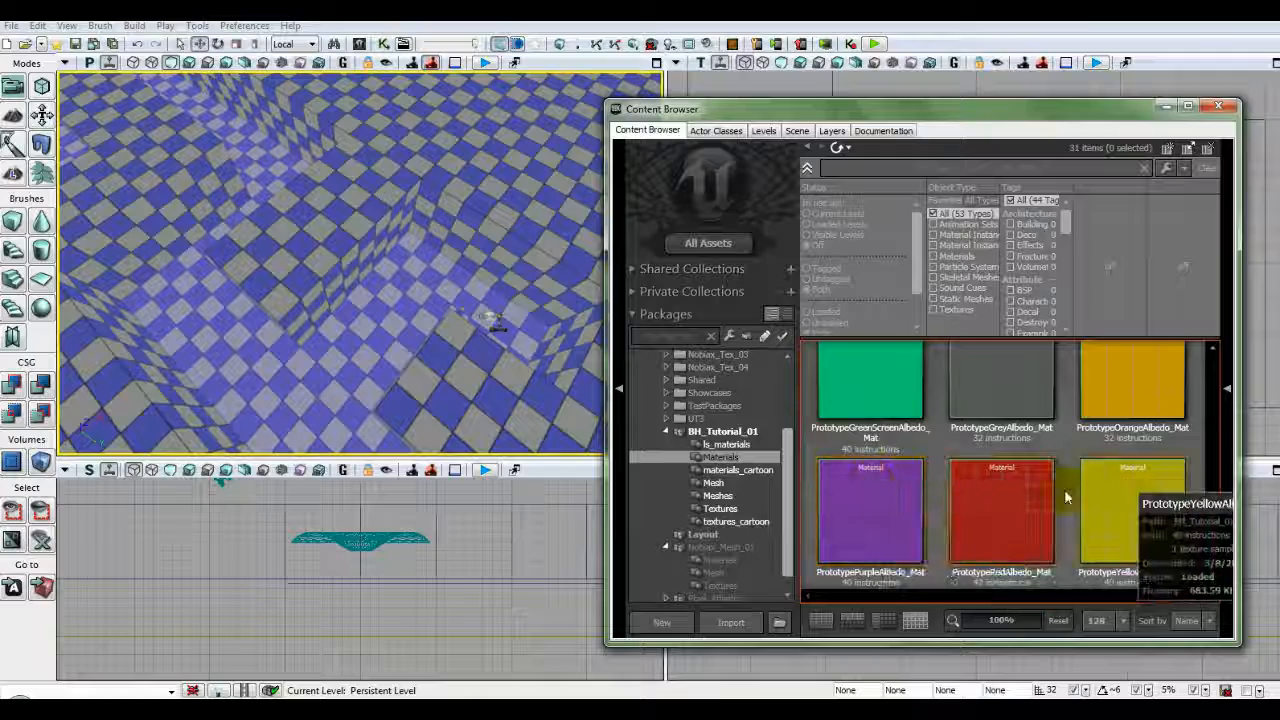
scroll(886, 465, "down", 2)
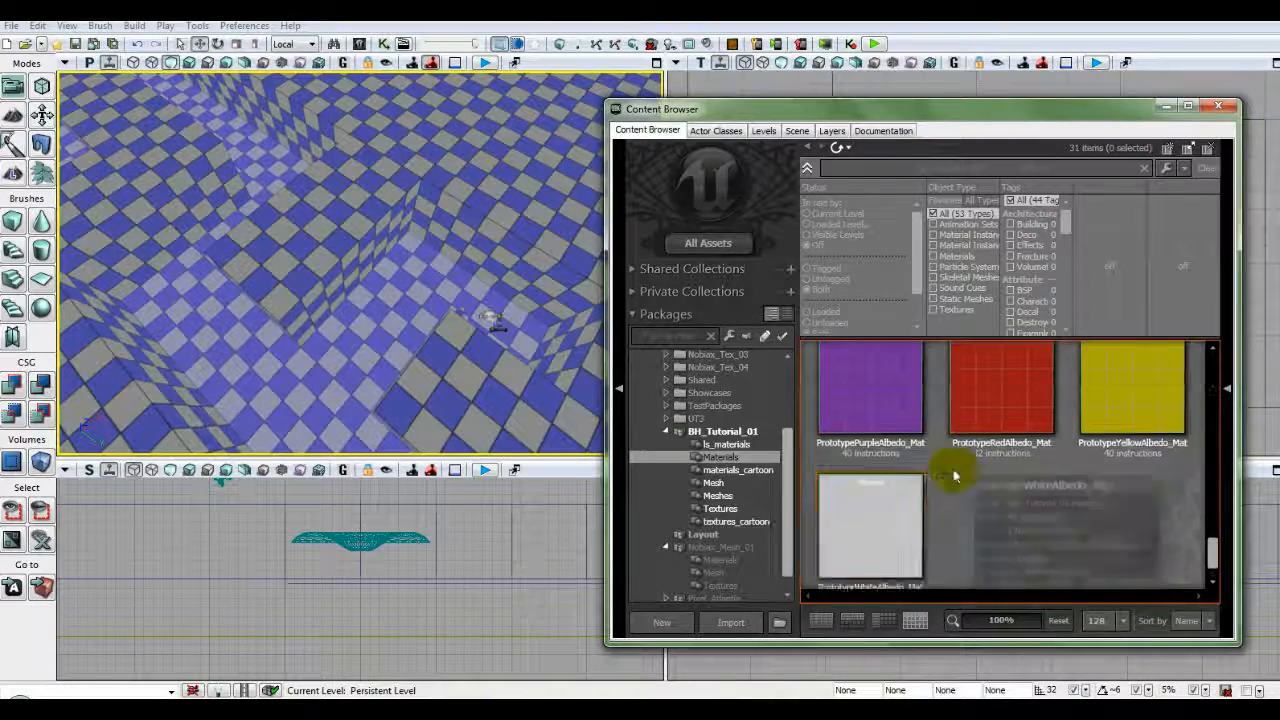
scroll(955, 477, "up", 5)
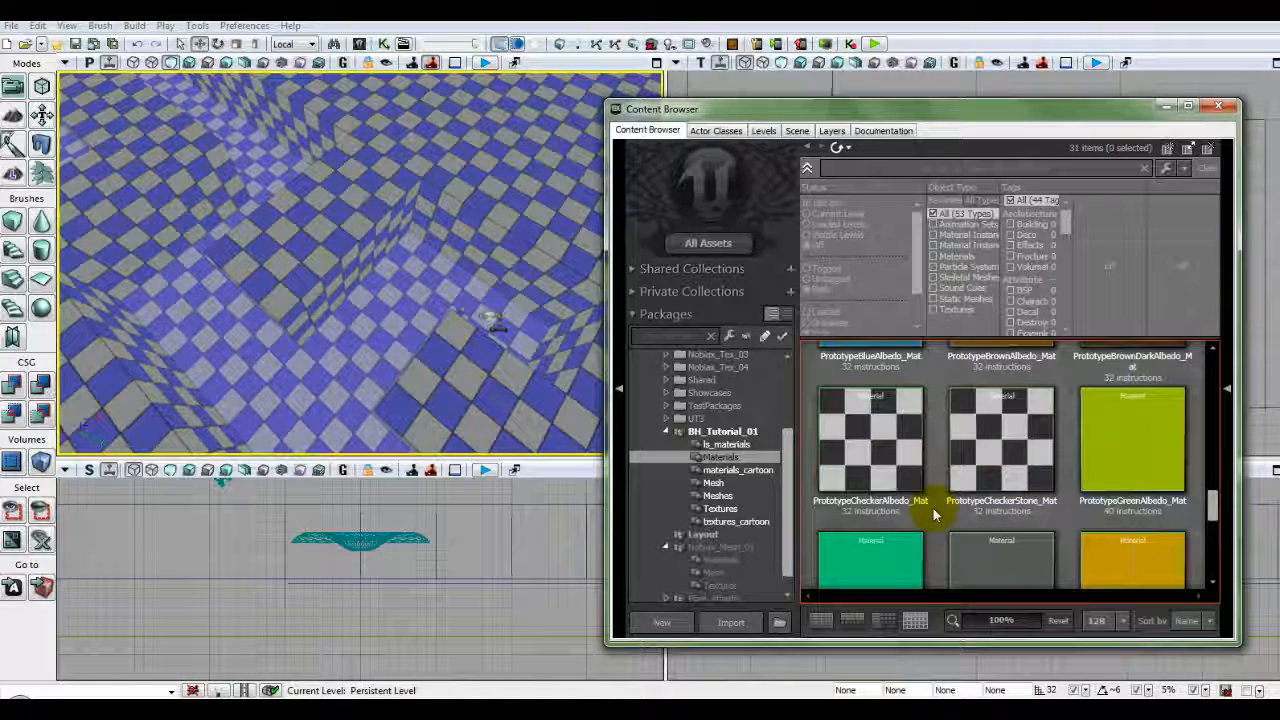
- Compare the PrototypeCheckerAlbedo_Mat and PrototypeCheckerStone_Mat materials and their details
left_click(890, 475)
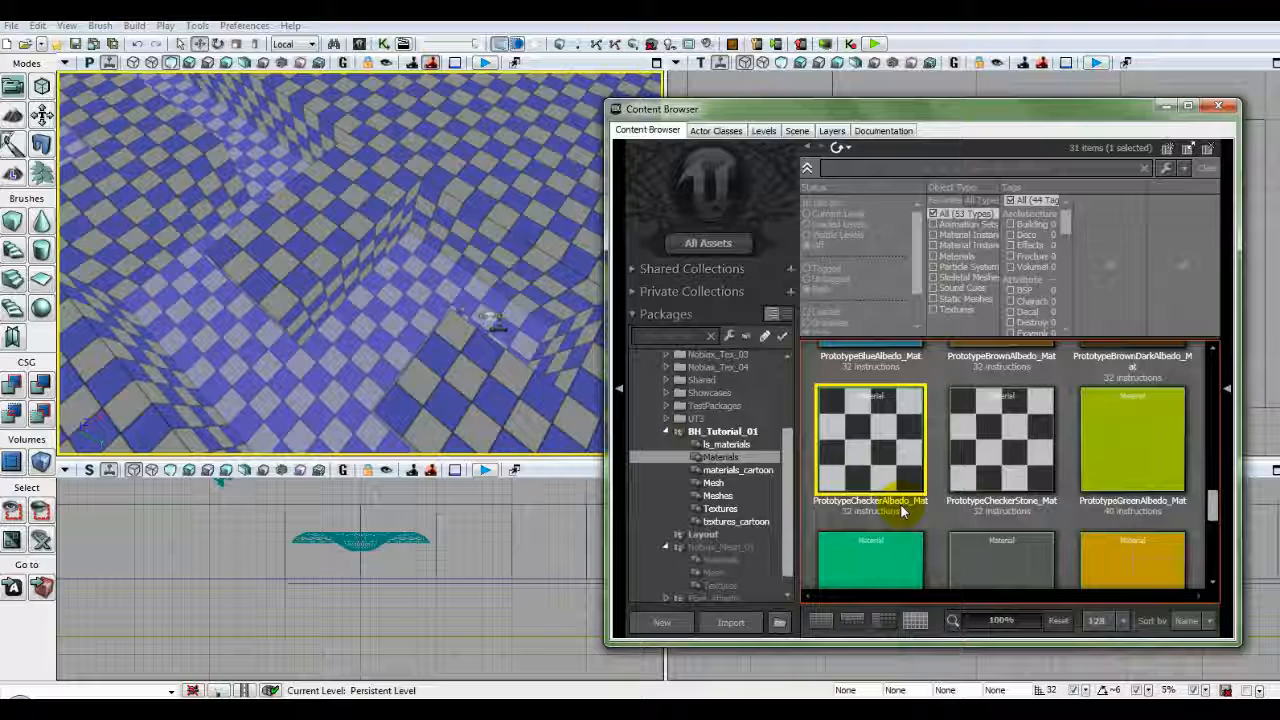
mouse_move(880, 453)
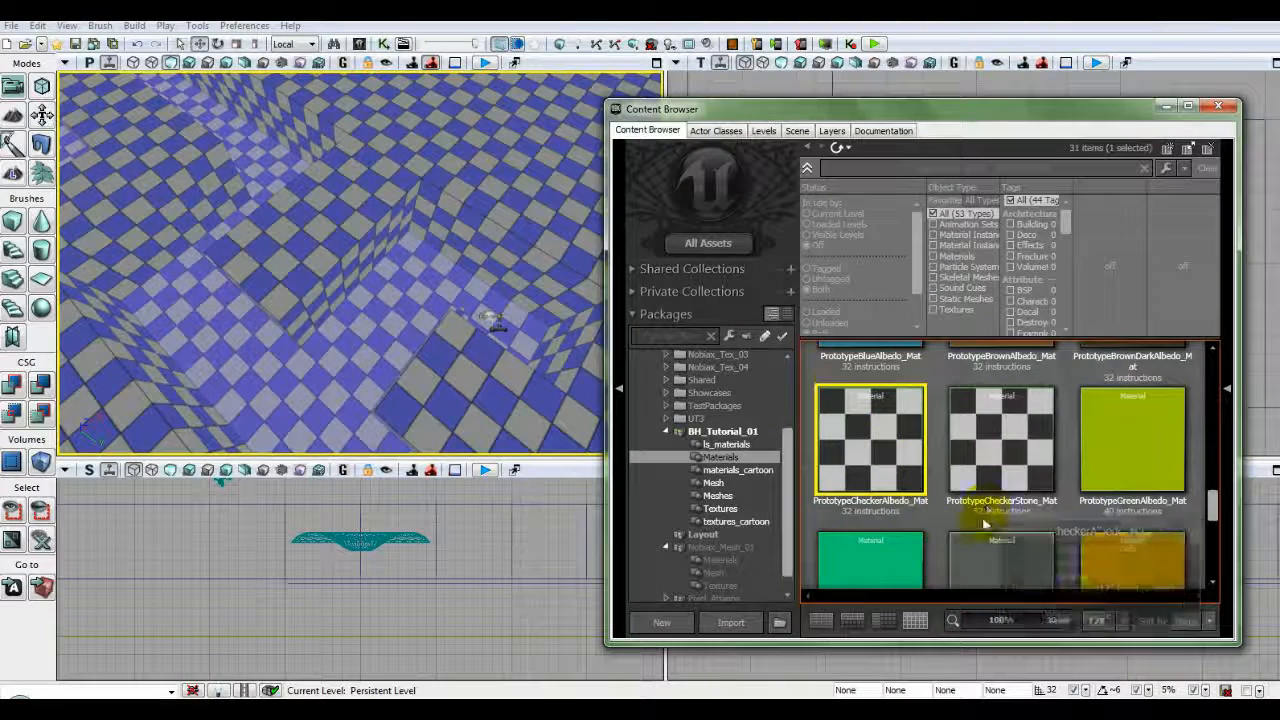
left_click(1008, 446)
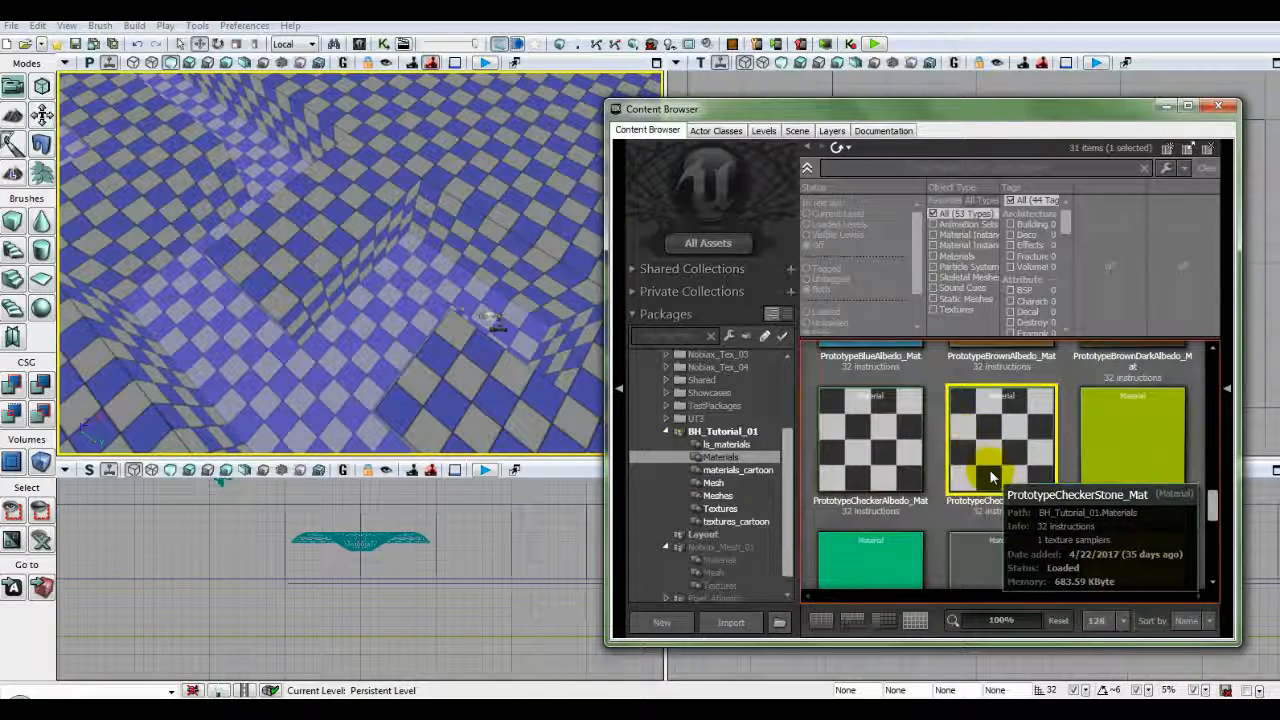
- Copy PrototypeCheckerAlbedo_Mat within the BH_Tutorial_01 Materials group as PrototypeCheckerWood_Mat, and open the copy in the Material Editor
left_click(866, 440)
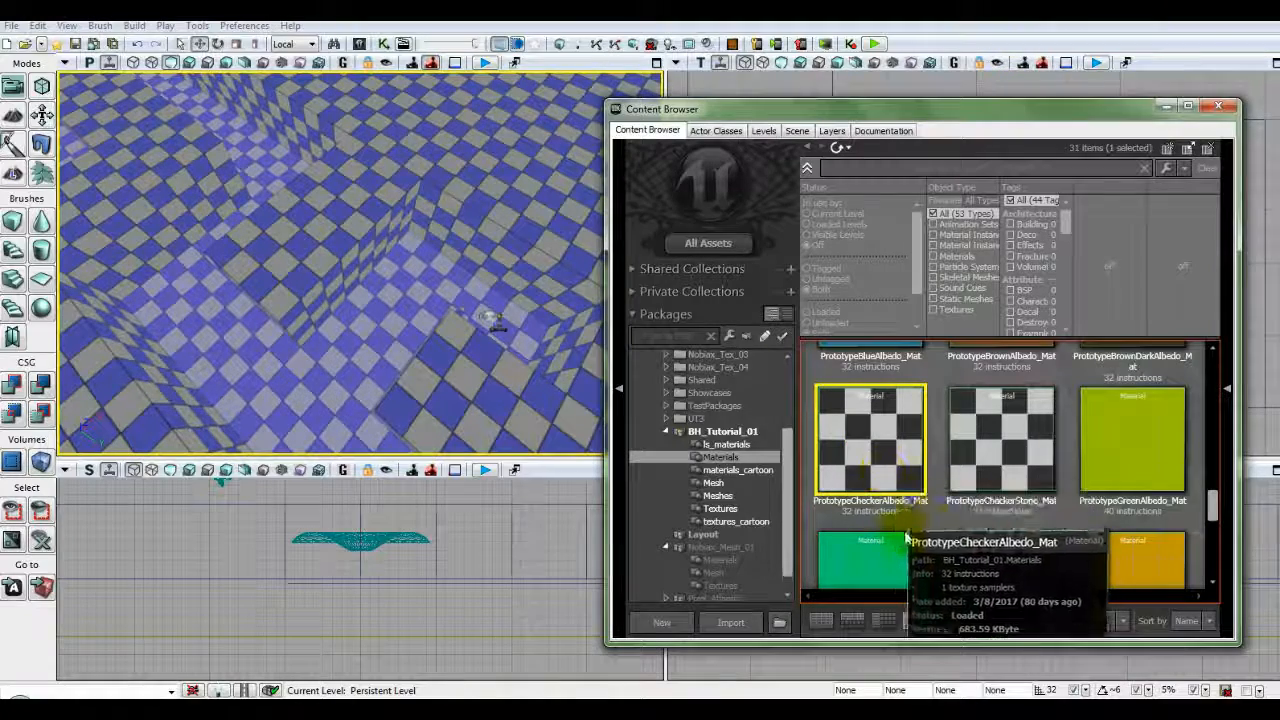
right_click(873, 449)
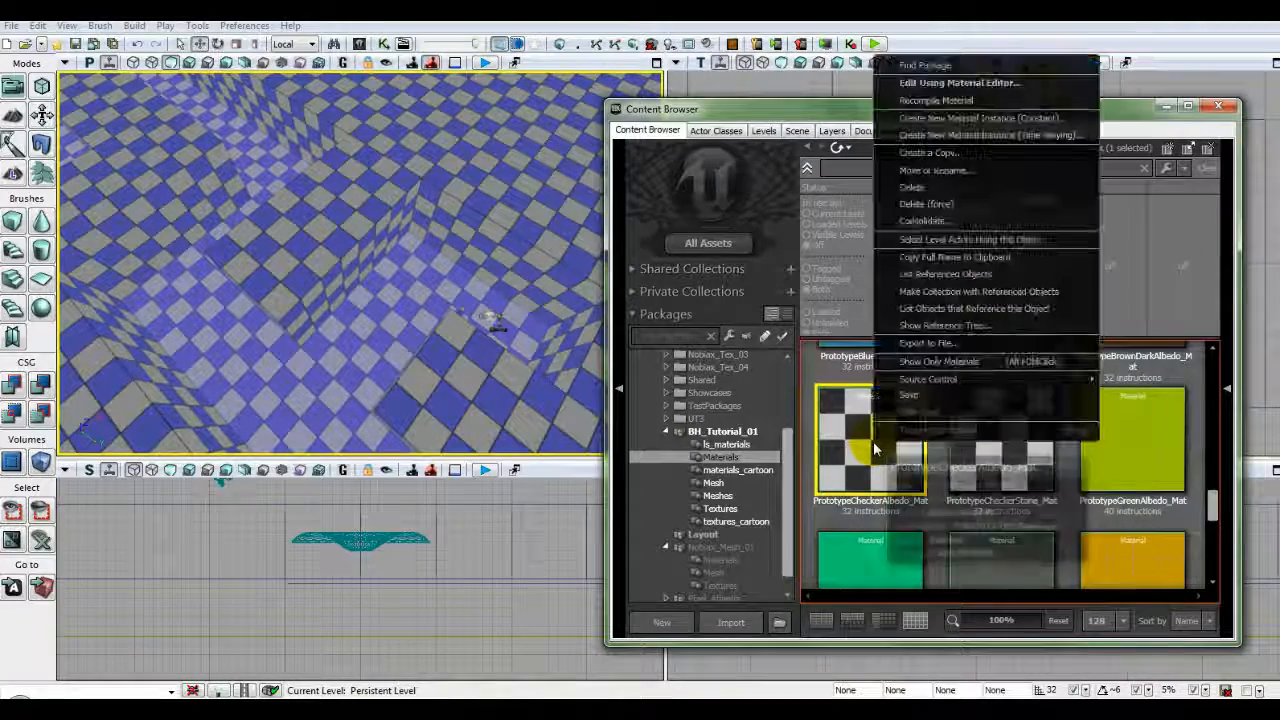
left_click(940, 154)
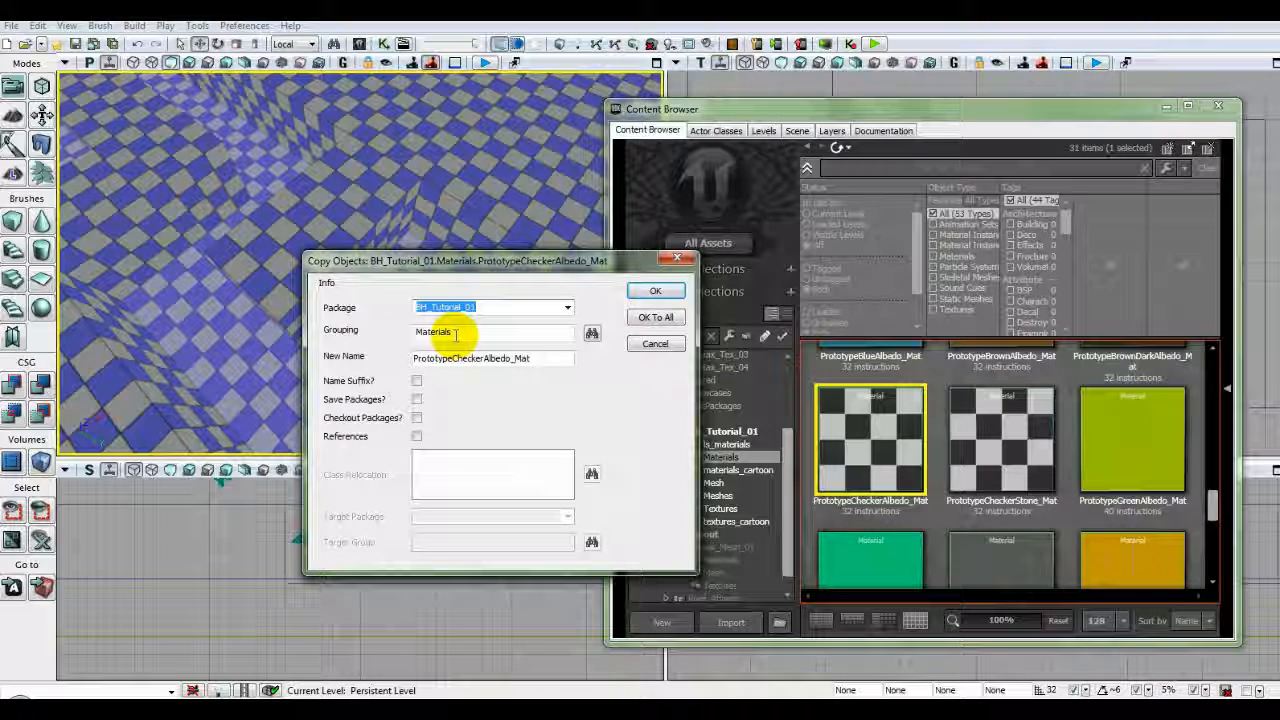
left_click(513, 358)
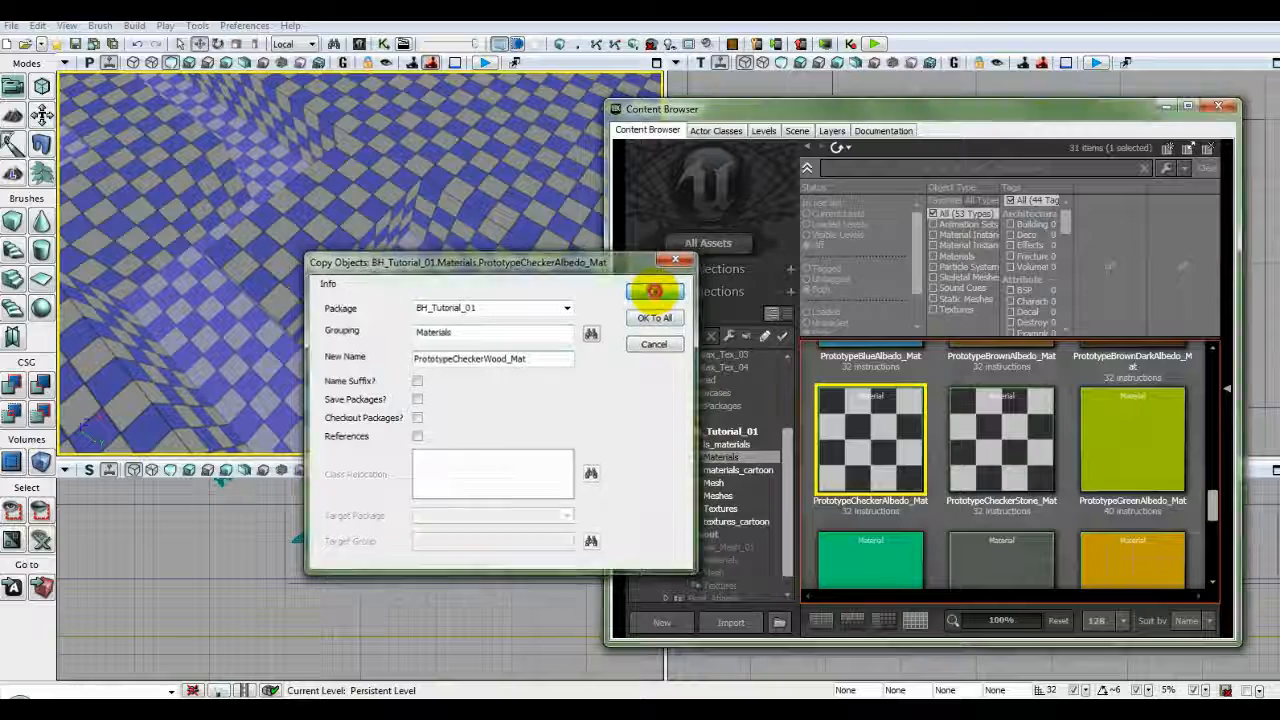
left_click(655, 290)
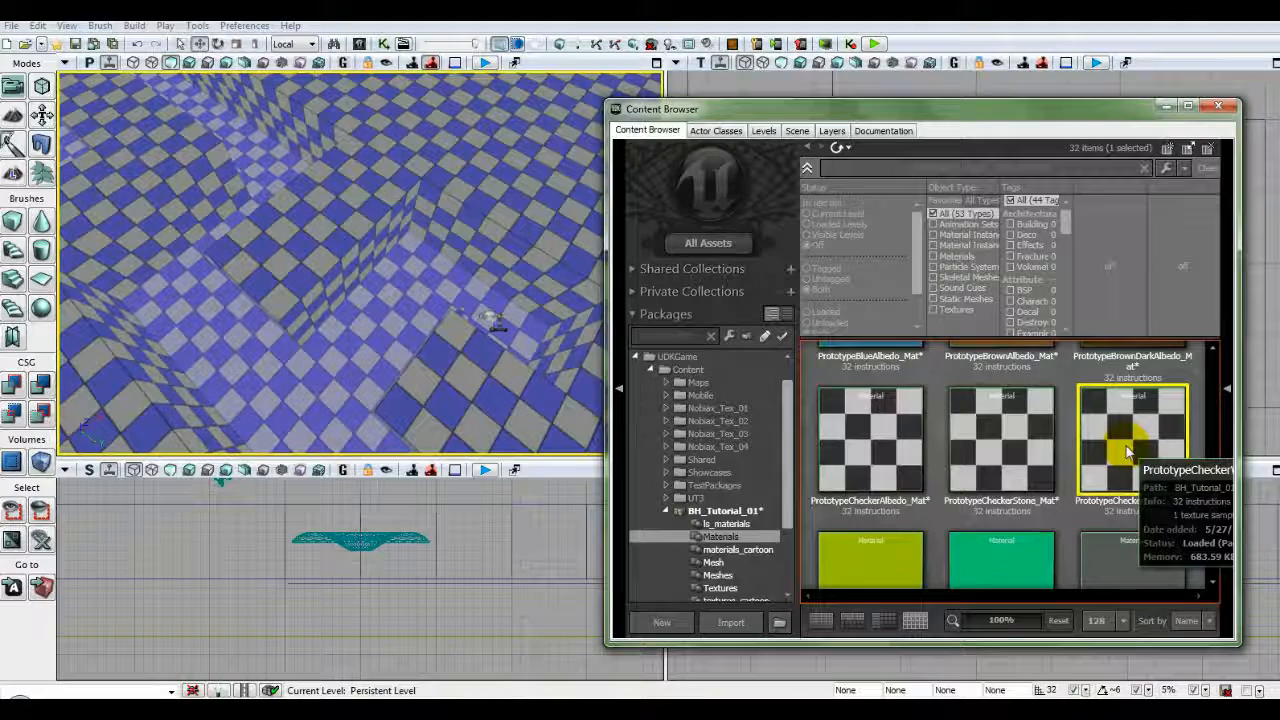
double_click(1127, 452)
mouse_move(700, 280)
left_mouse_down()
mouse_move(712, 303)
mouse_move(709, 282)
left_mouse_up()
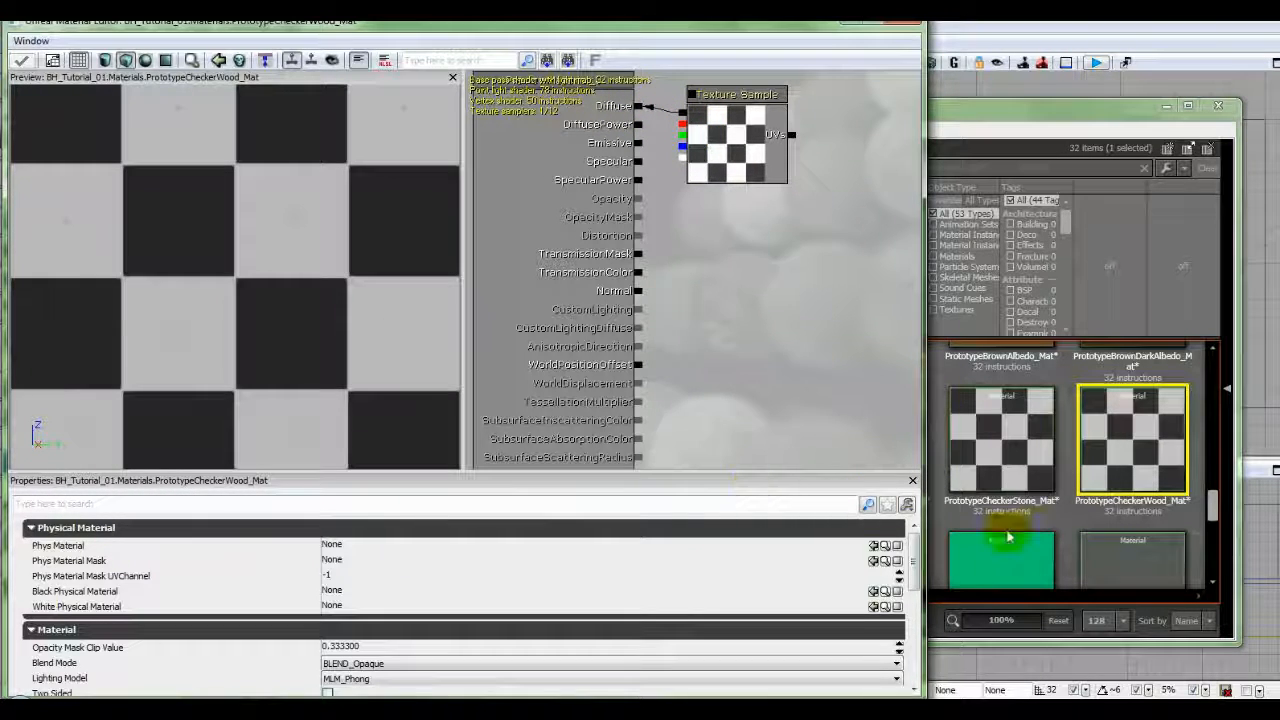
- Locate and fully load the PhysicalMaterials package in the Content Browser, and select its PM_Wood physical material
left_click(1065, 530)
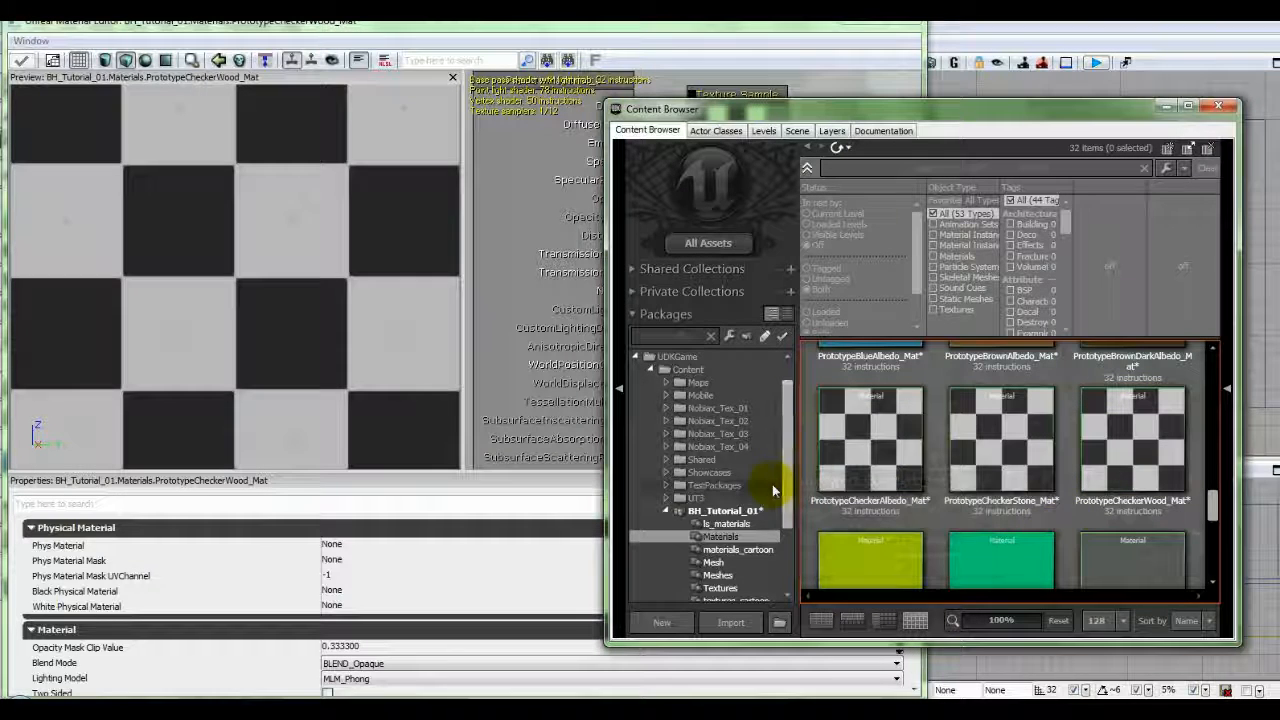
scroll(776, 460, "down", 2)
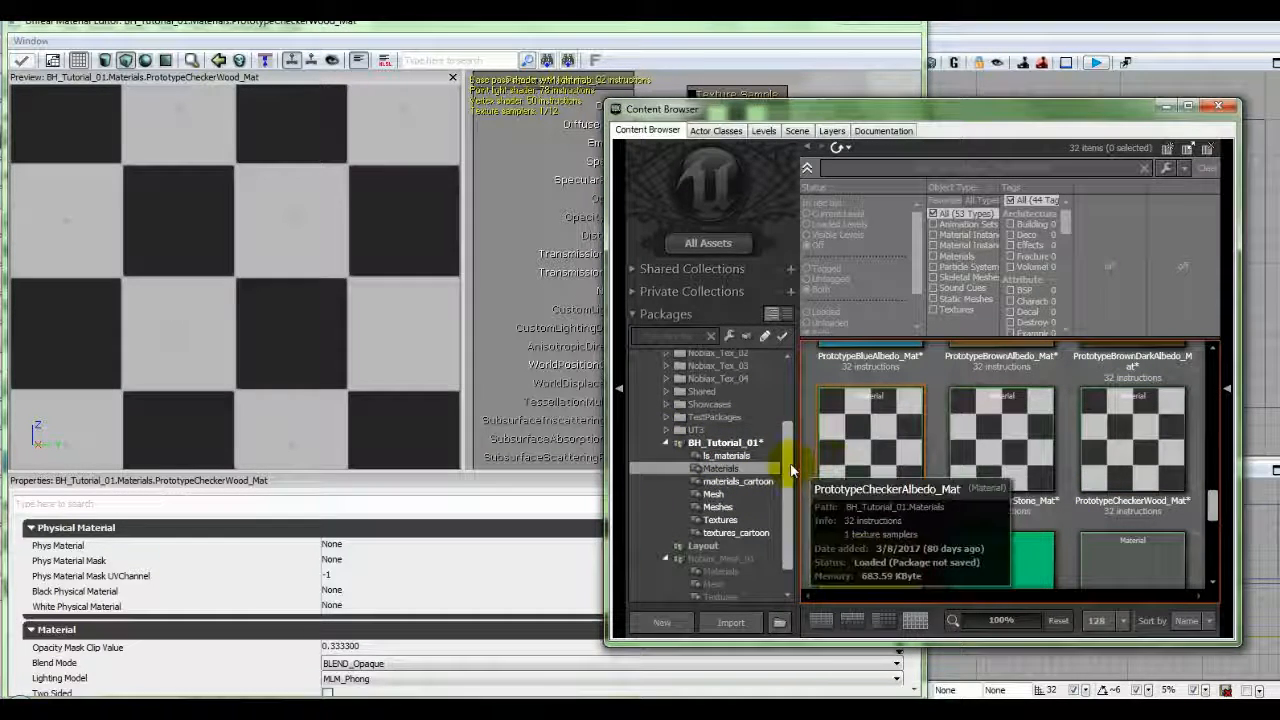
scroll(794, 440, "up", 3)
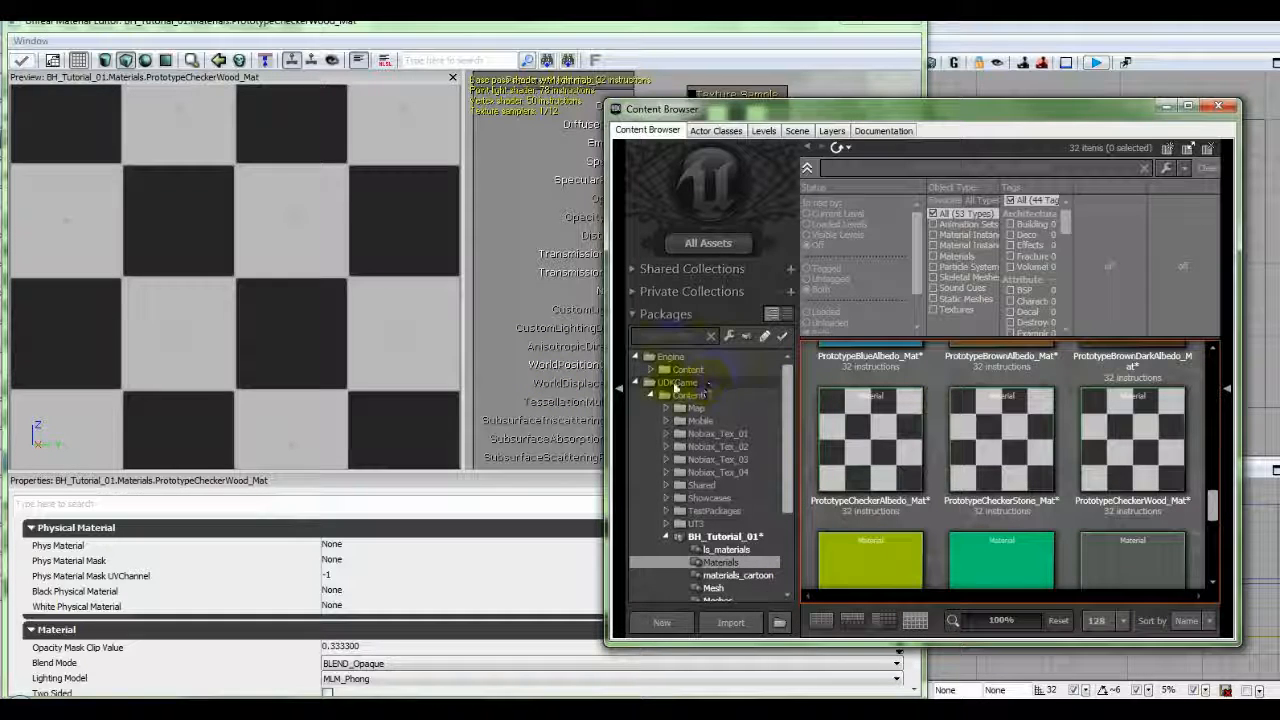
scroll(776, 425, "down", 3)
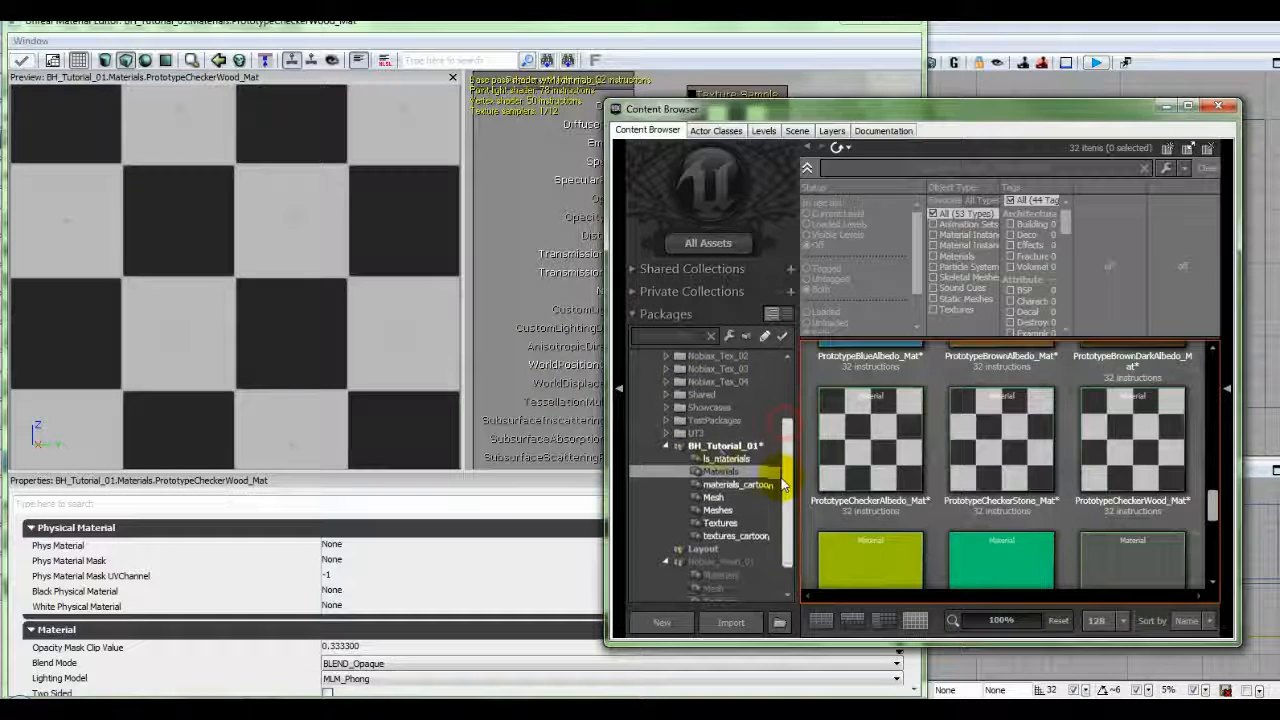
left_click(666, 436)
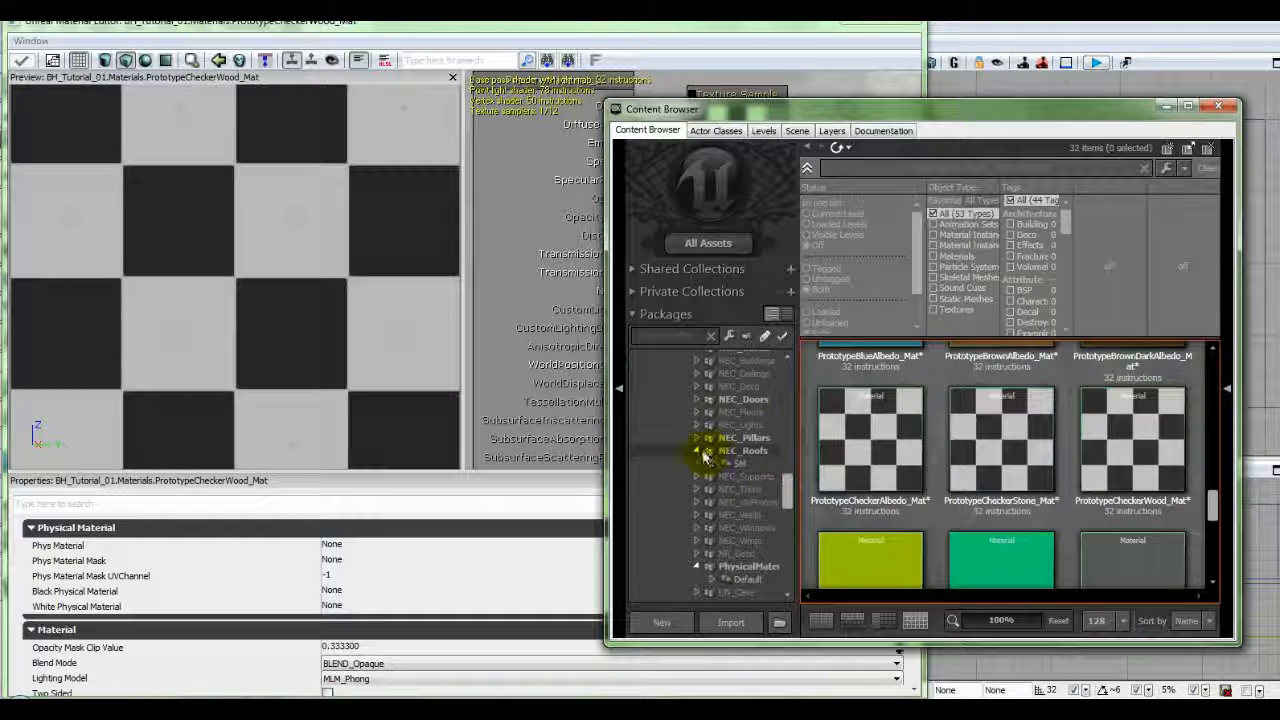
left_click_drag(786, 500, 786, 528)
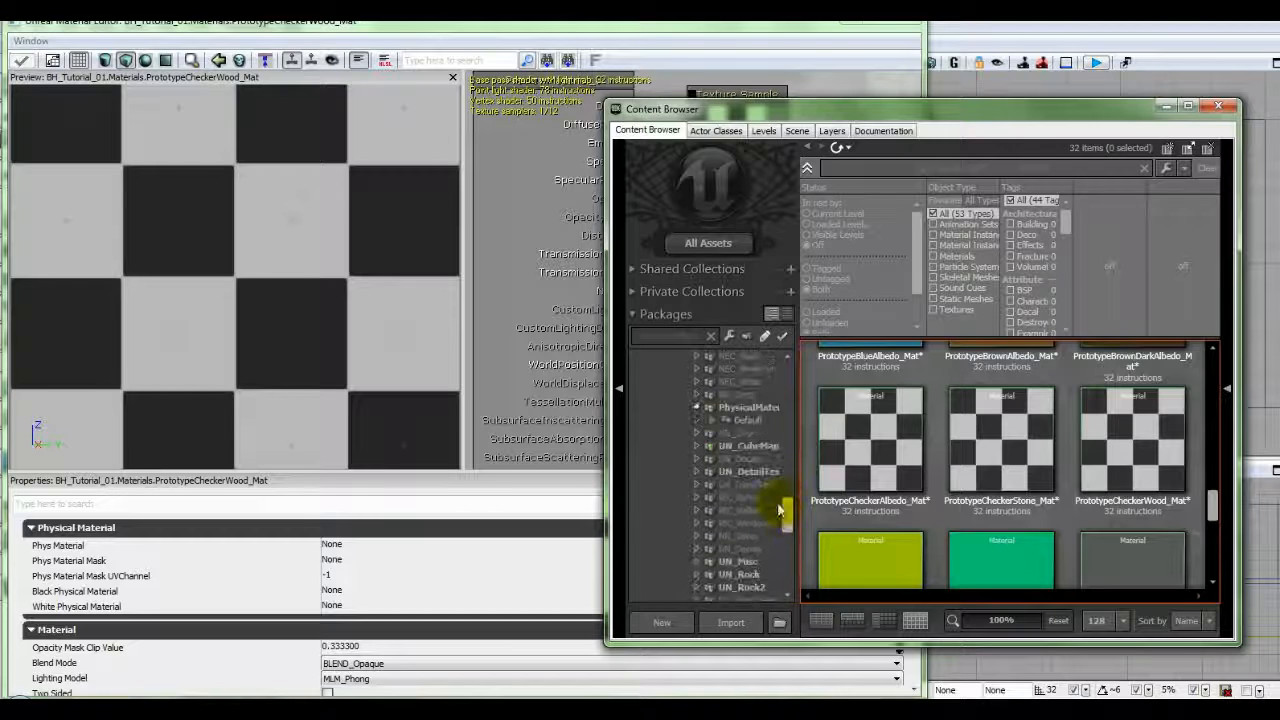
left_click(748, 409)
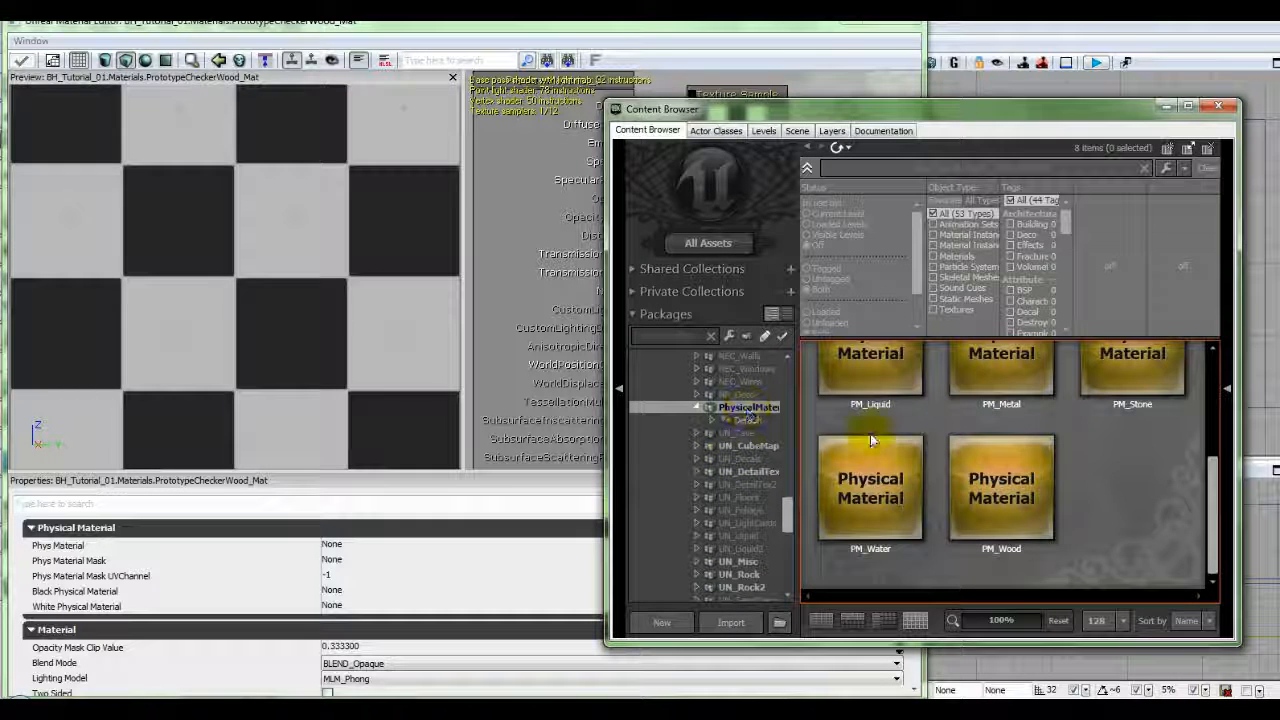
right_click(767, 410)
left_click(762, 436)
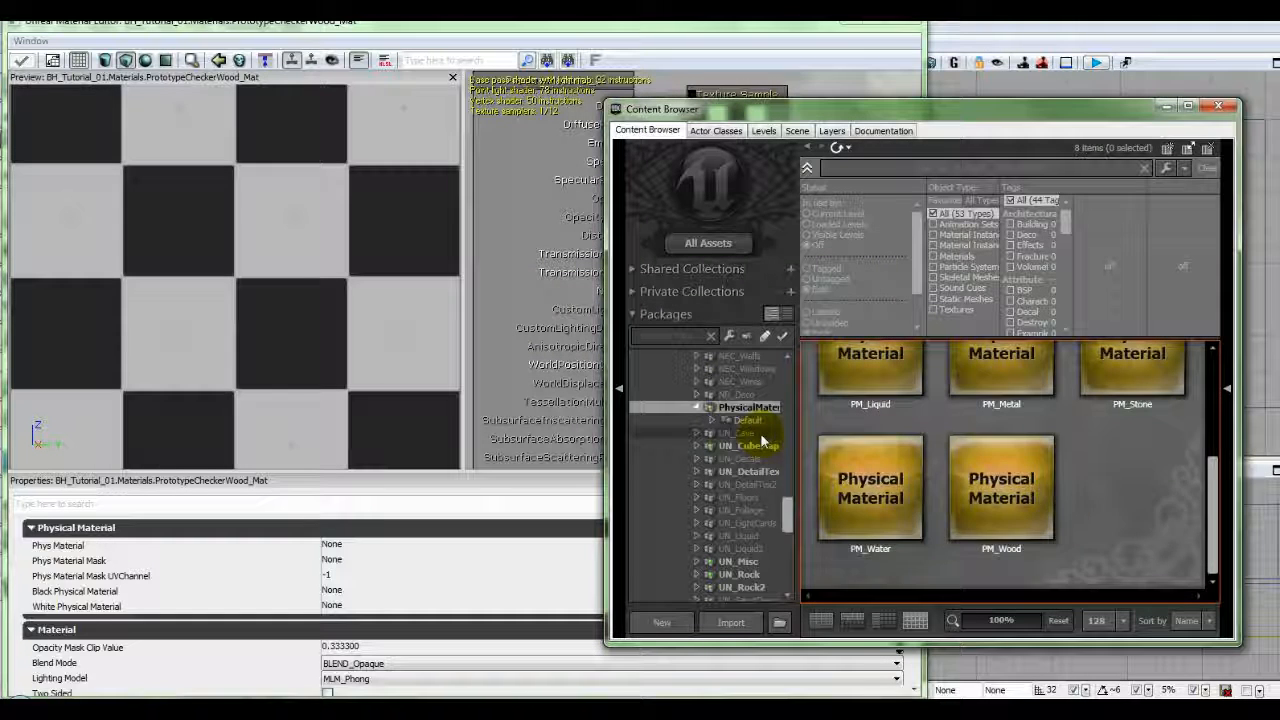
left_click(875, 482)
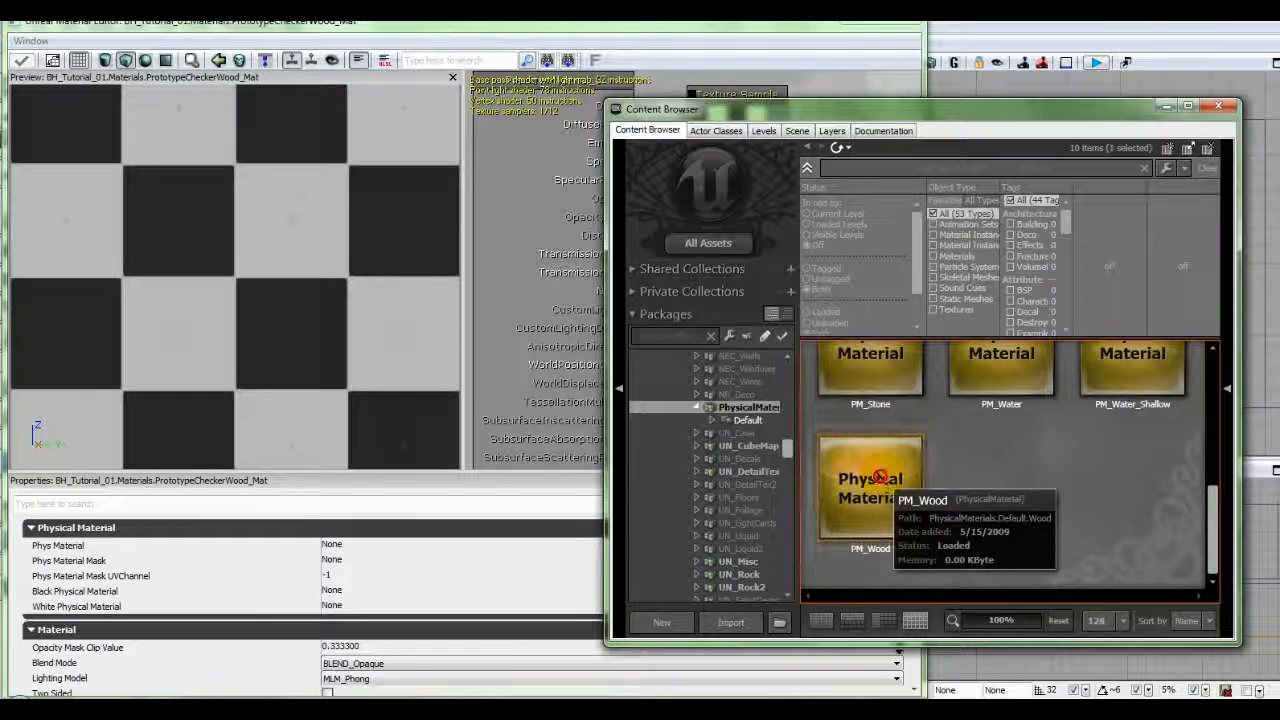
left_click_drag(875, 478, 873, 472)
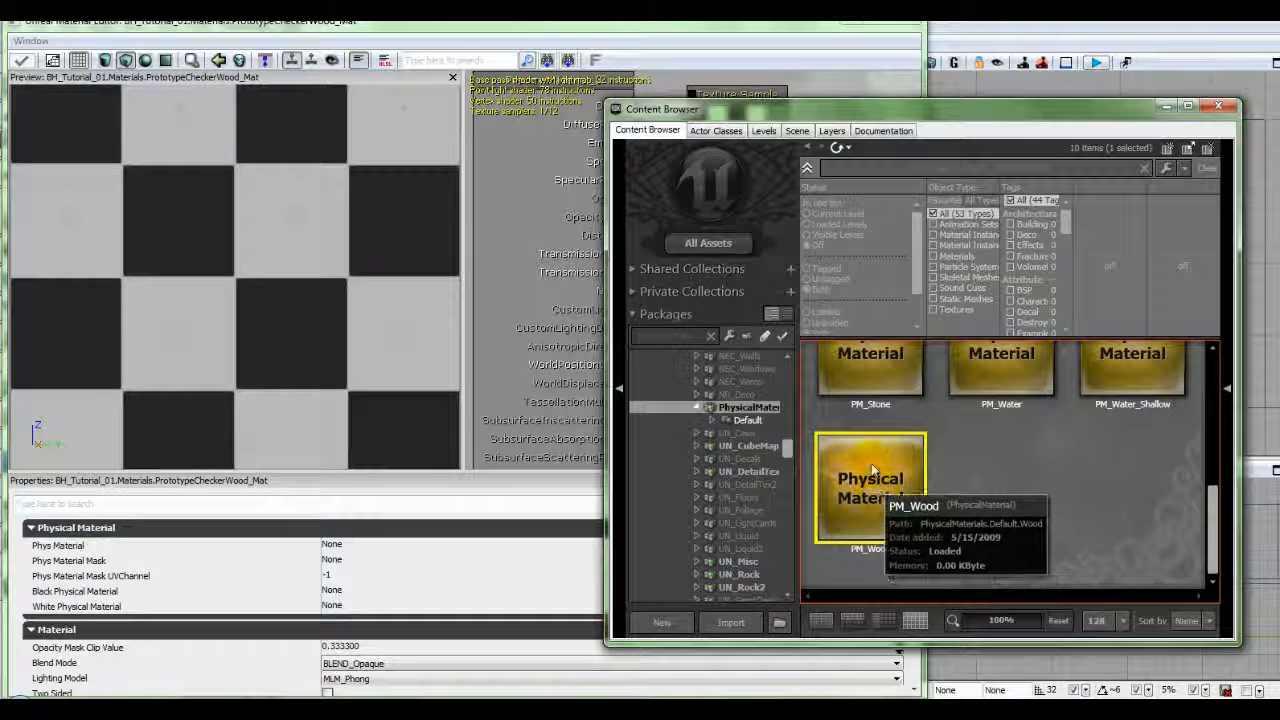
- Assign PM_Wood as the Phys Material of PrototypeCheckerWood_Mat, apply the material changes and close the Material Editor
left_click(654, 32)
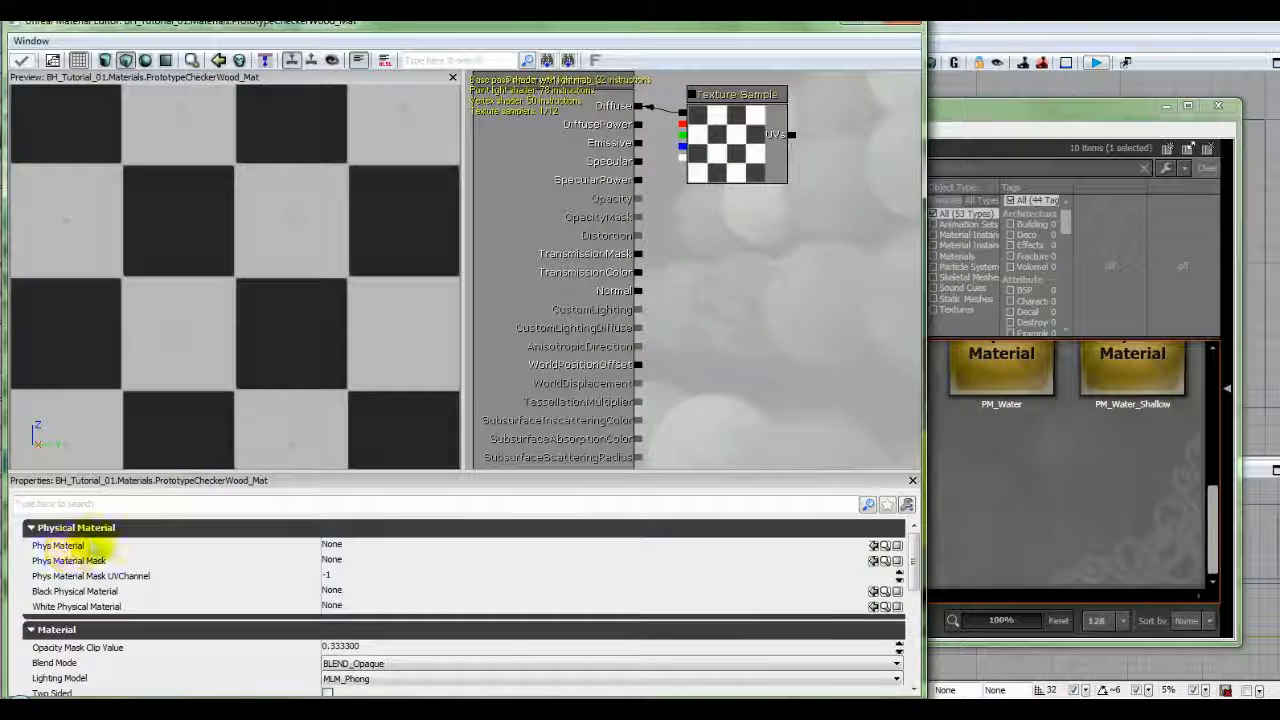
left_click(873, 548)
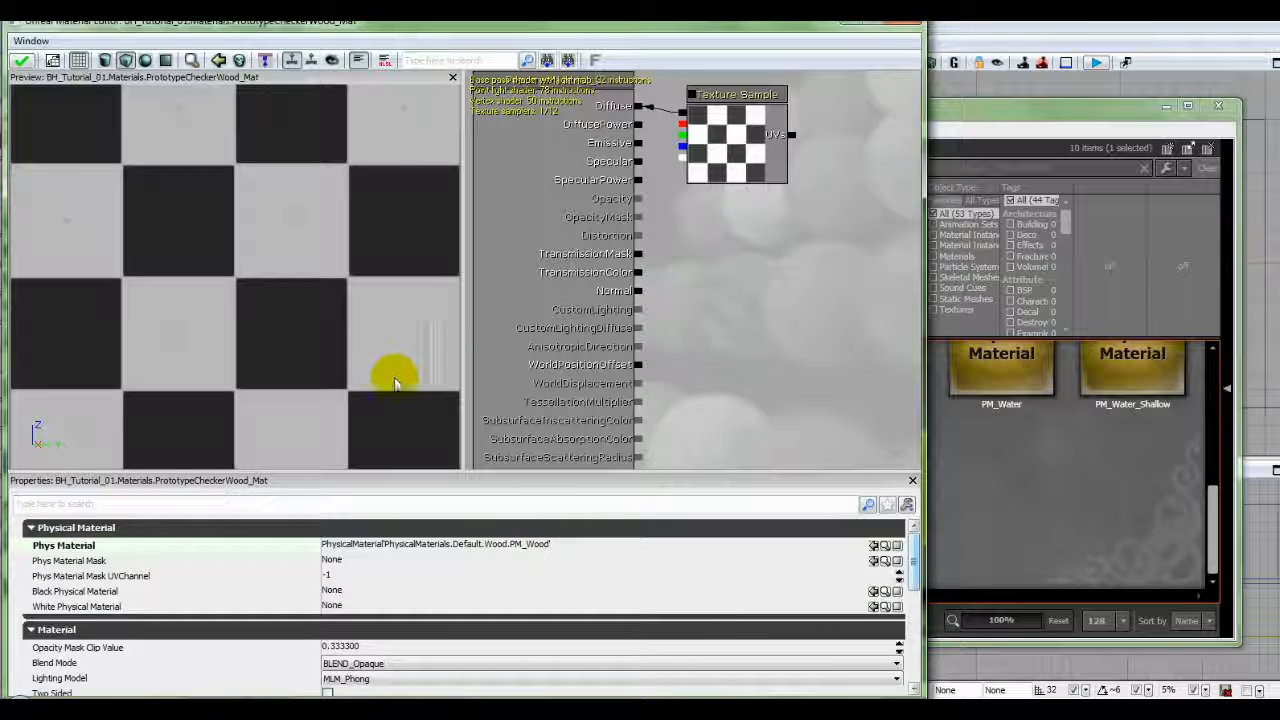
left_click(24, 62)
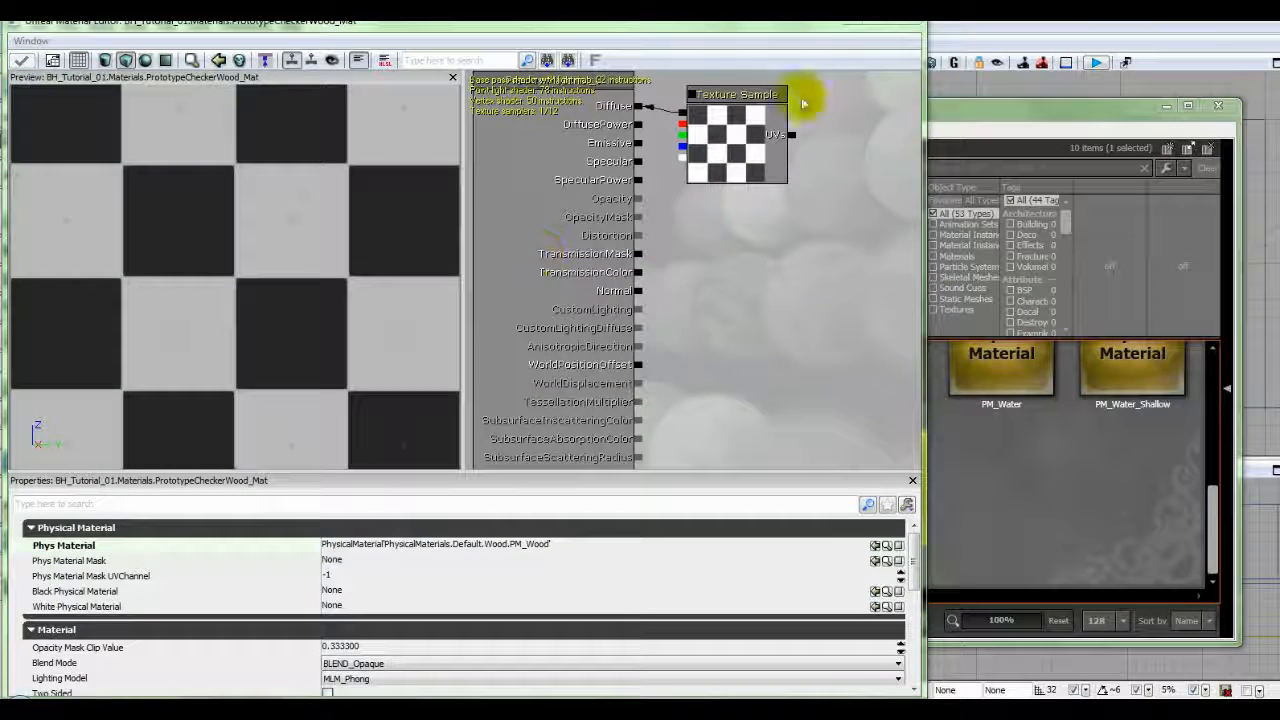
left_click_drag(822, 33, 826, 57)
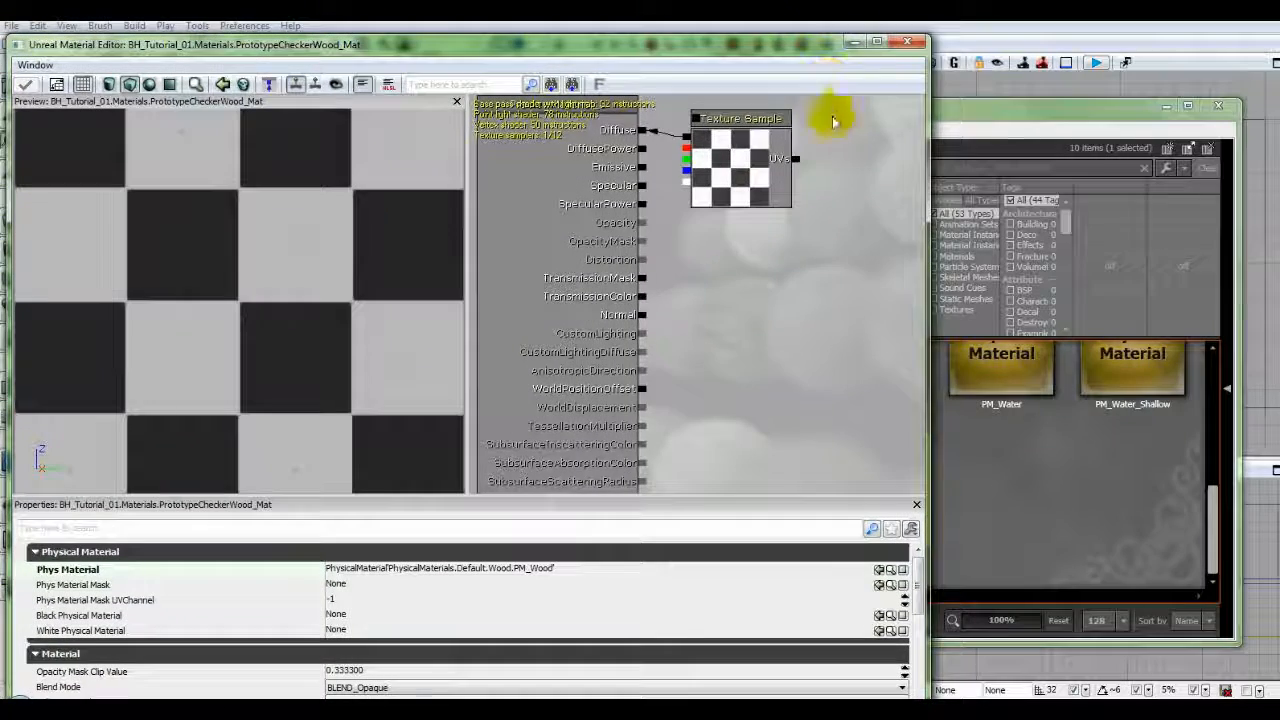
left_click(906, 44)
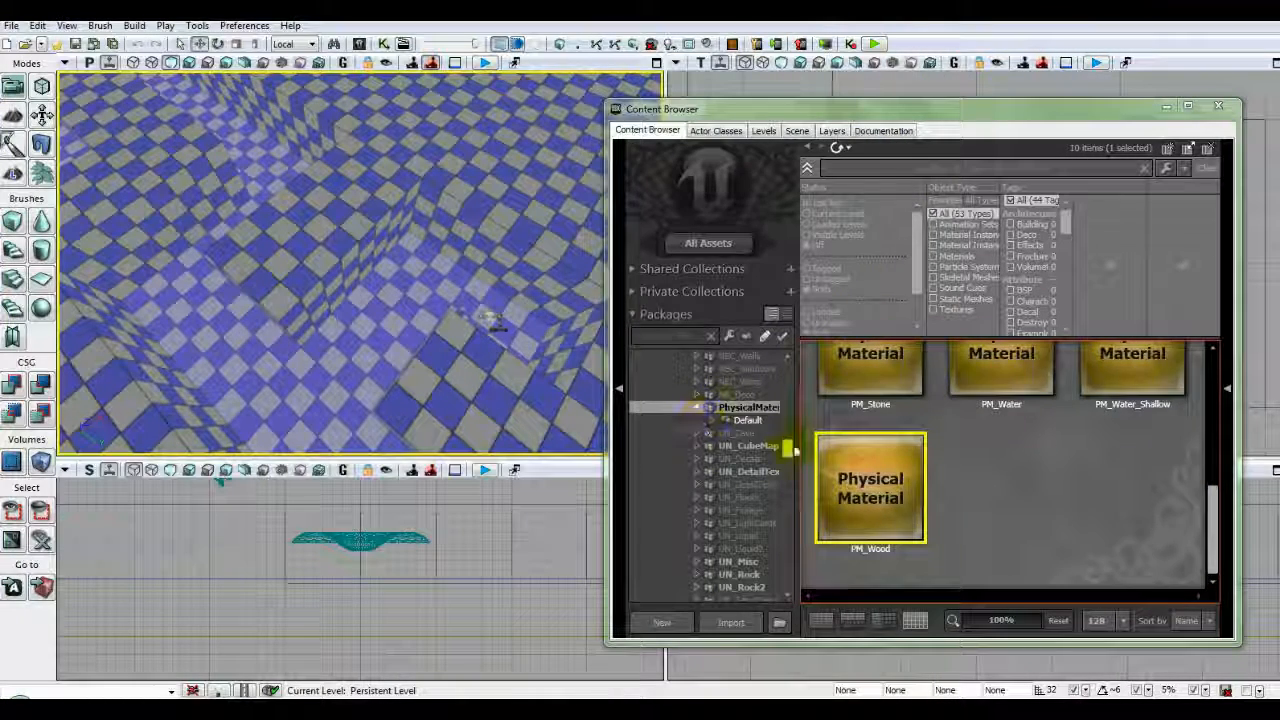
- Collapse the Environments and UT3 folders in the package tree and save the BH_Tutorial_01 package
left_click_drag(791, 450, 789, 391)
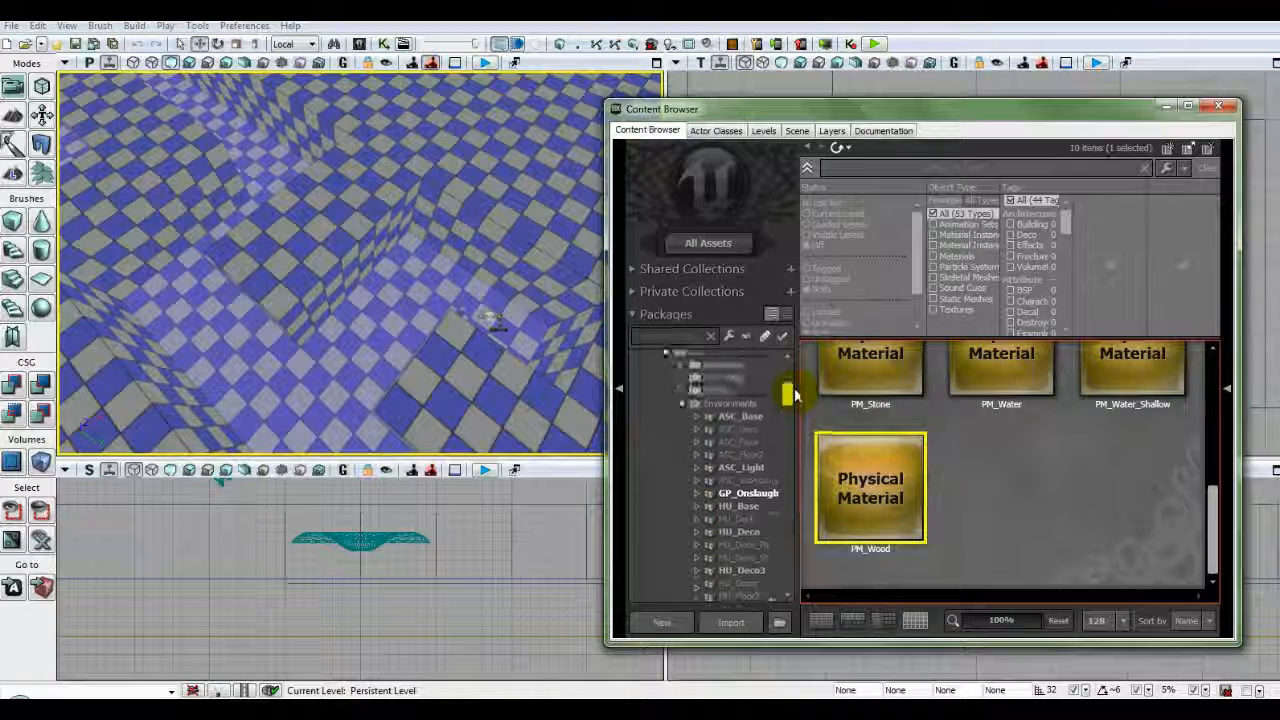
left_click(686, 404)
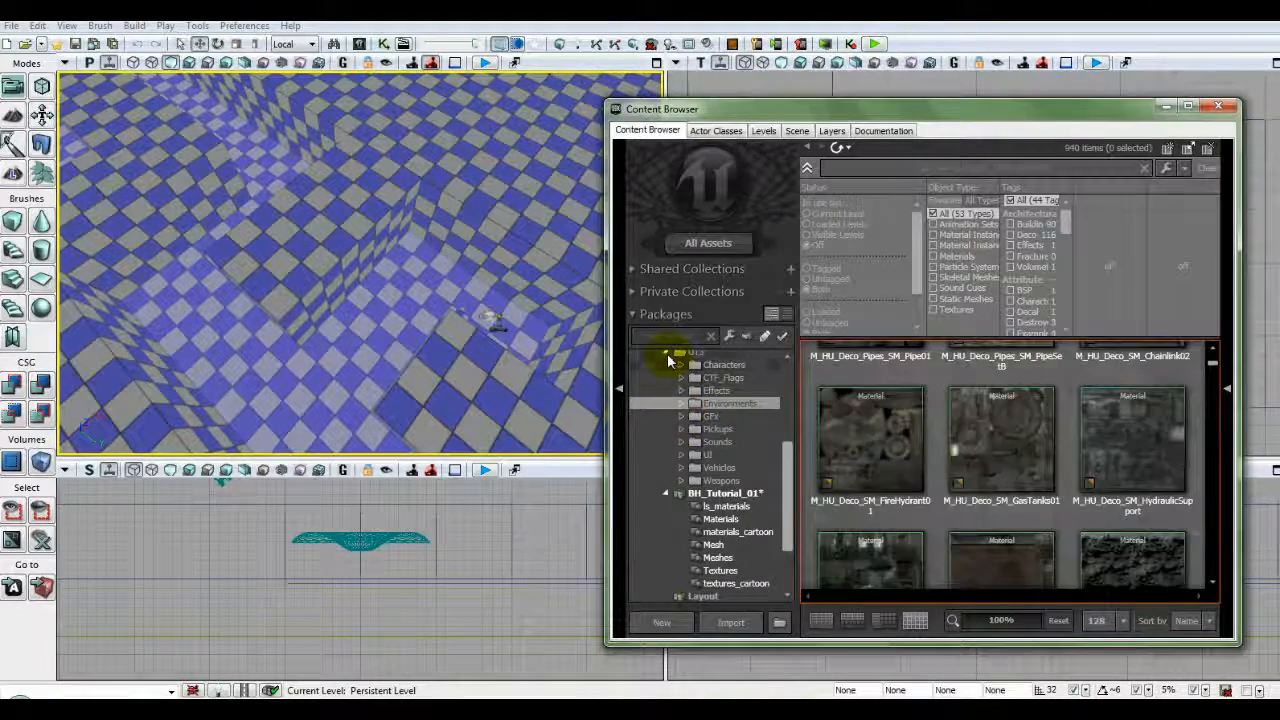
left_click(665, 354)
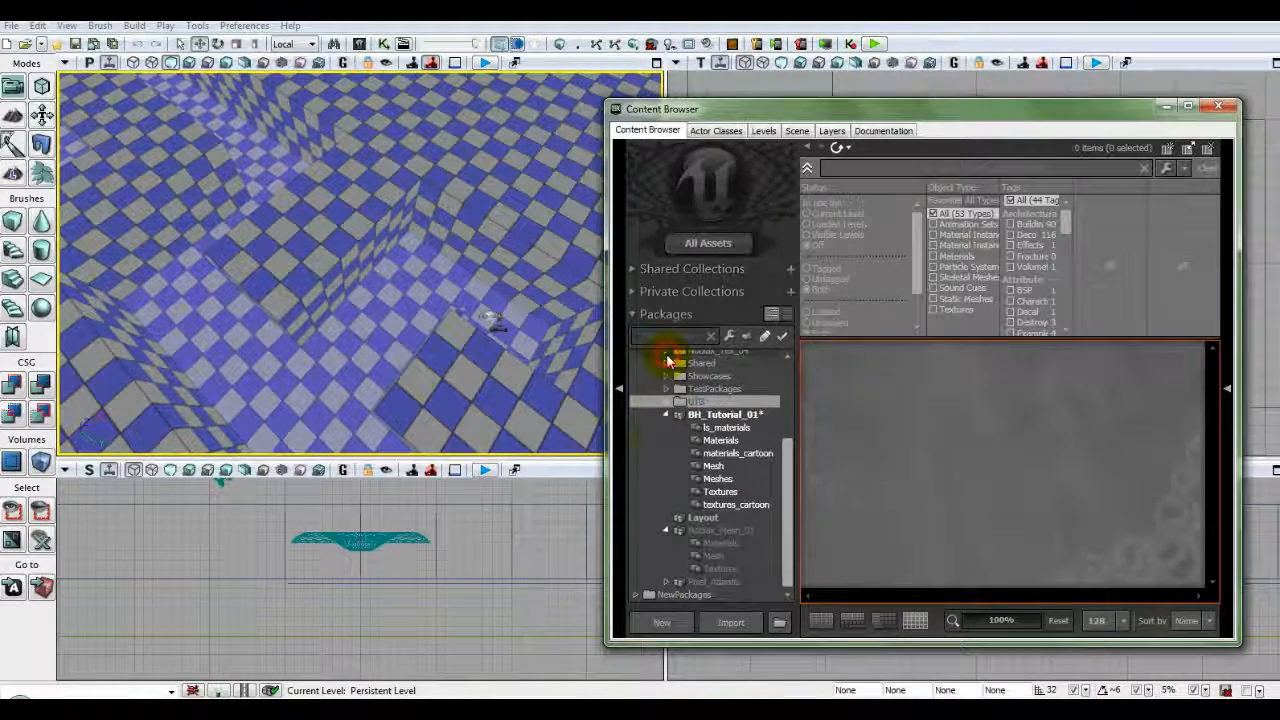
left_click(712, 415)
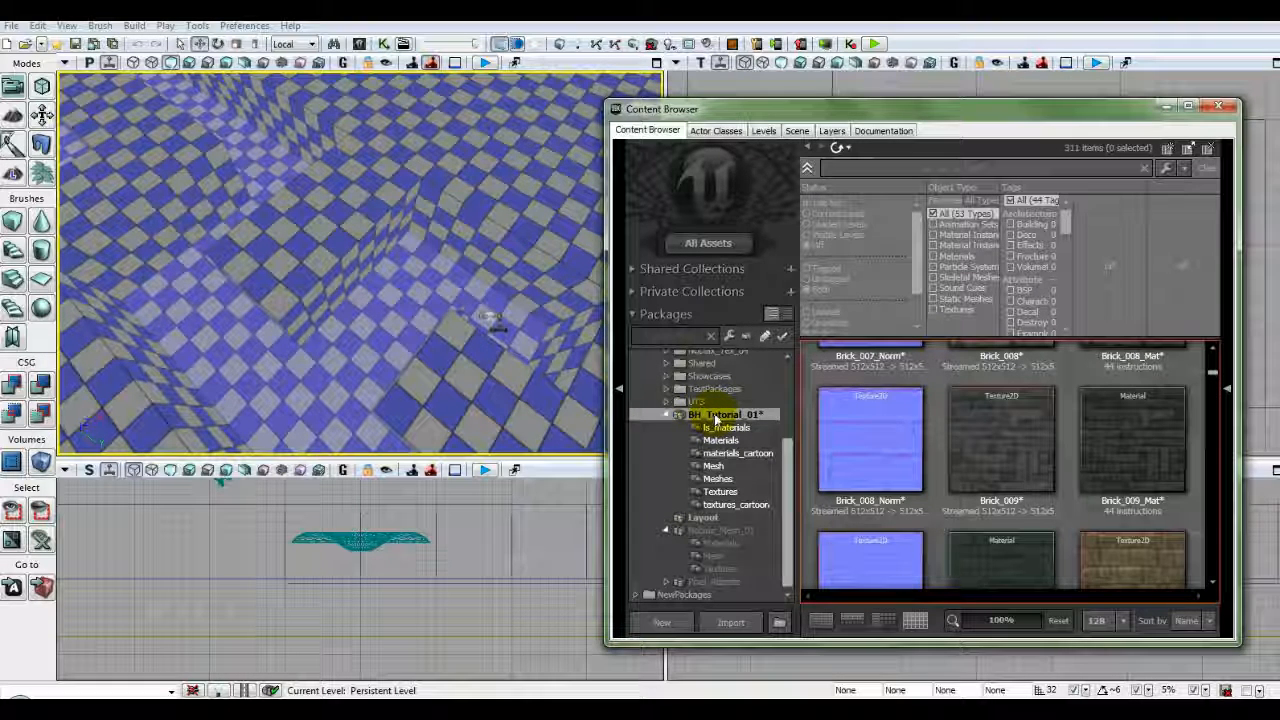
right_click(716, 418)
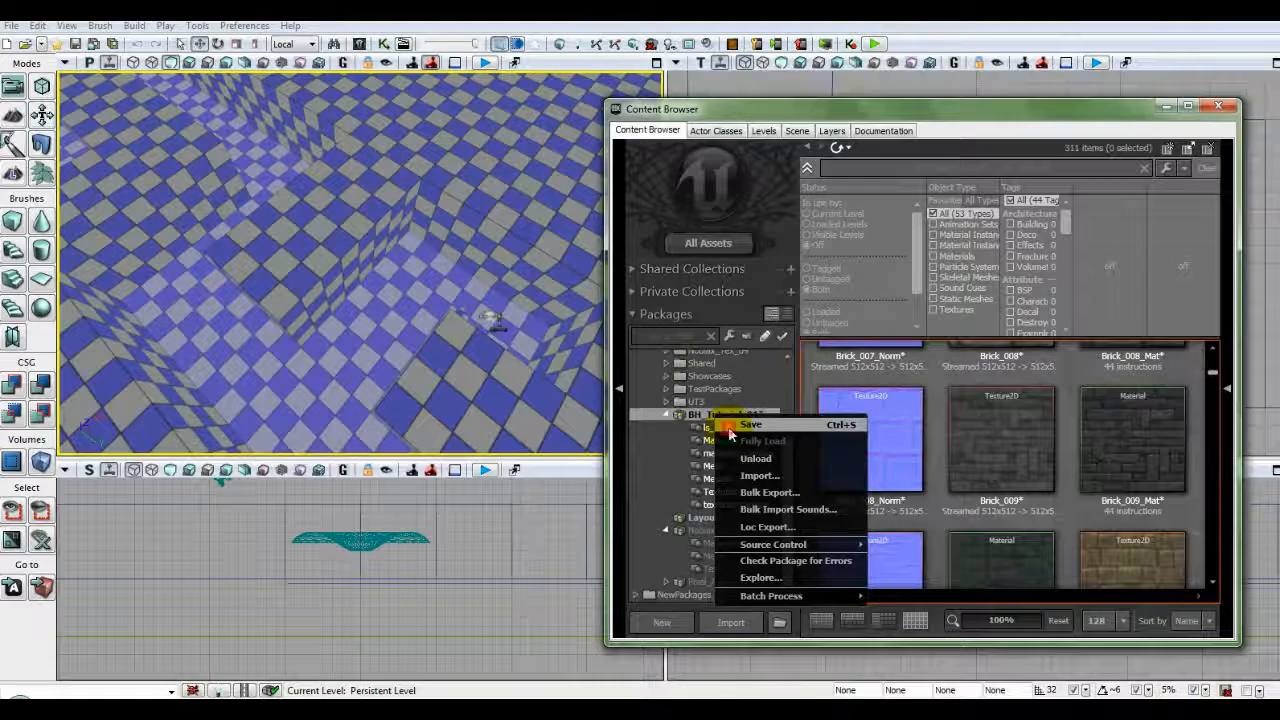
left_click(730, 428)
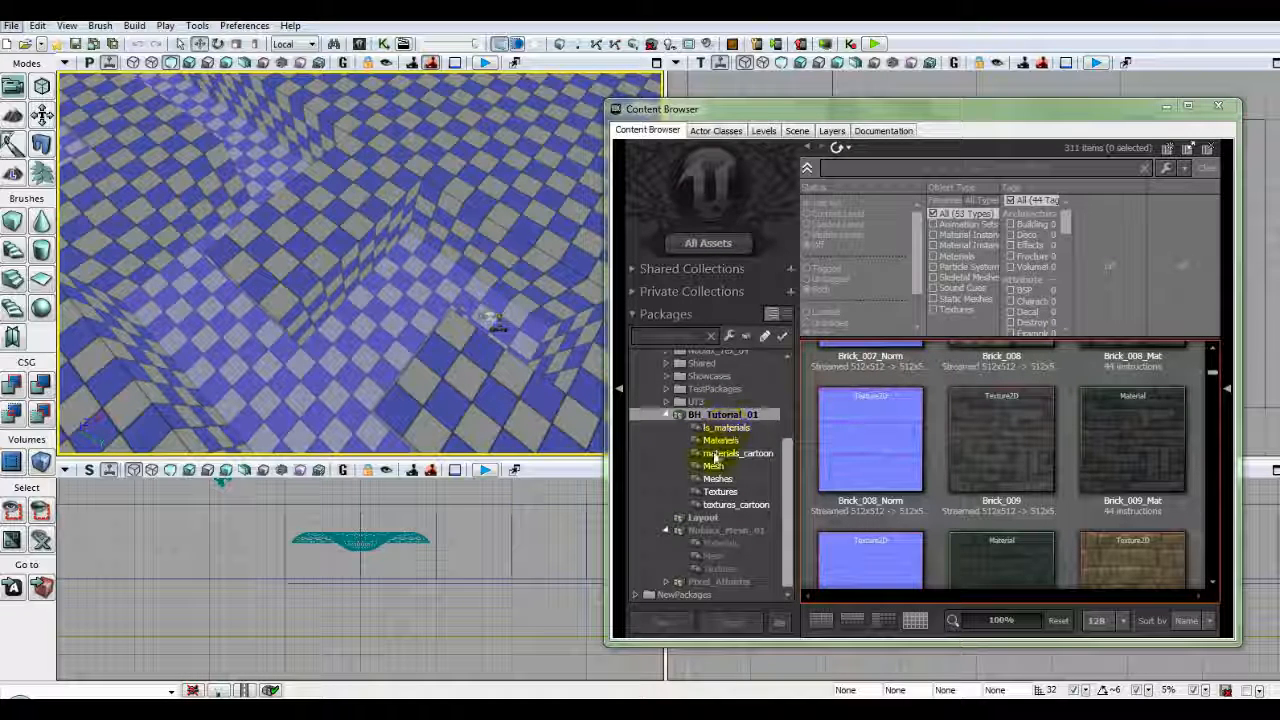
- Apply PrototypeCheckerAlbedo_Mat from the BH_Tutorial_01 Materials group to the maze floor and play-test the level
left_click(721, 442)
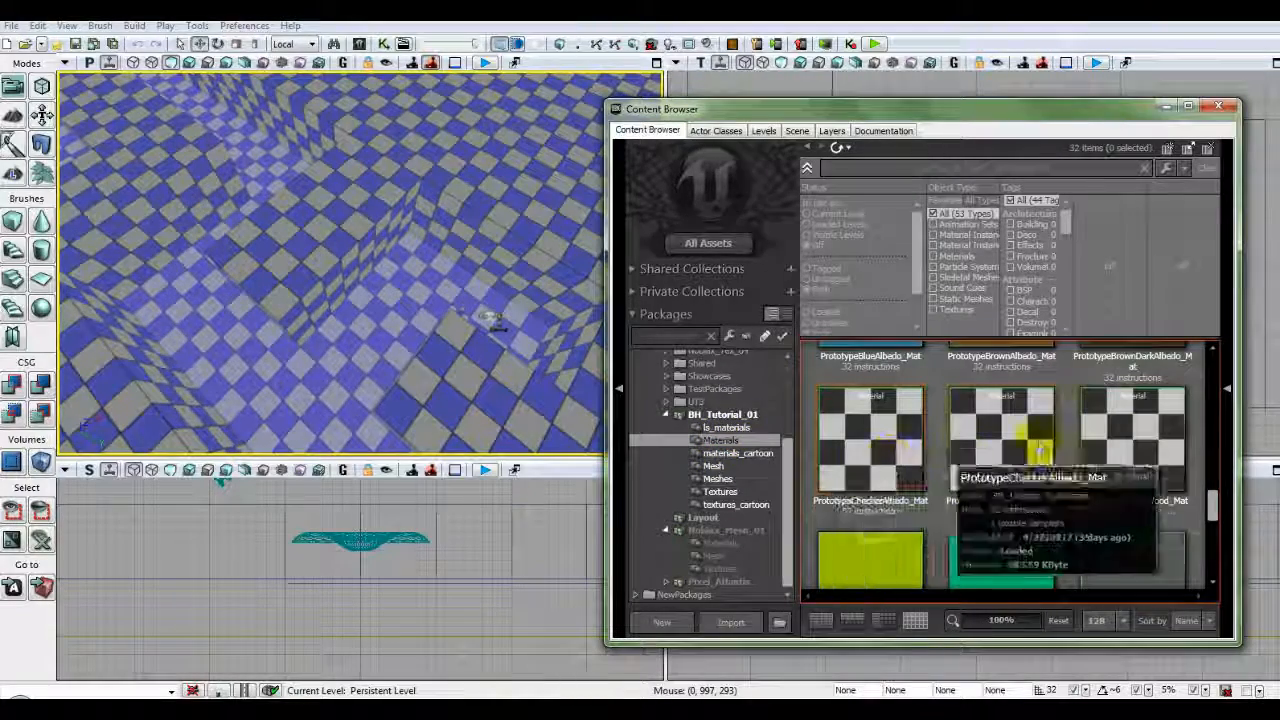
left_click(870, 447)
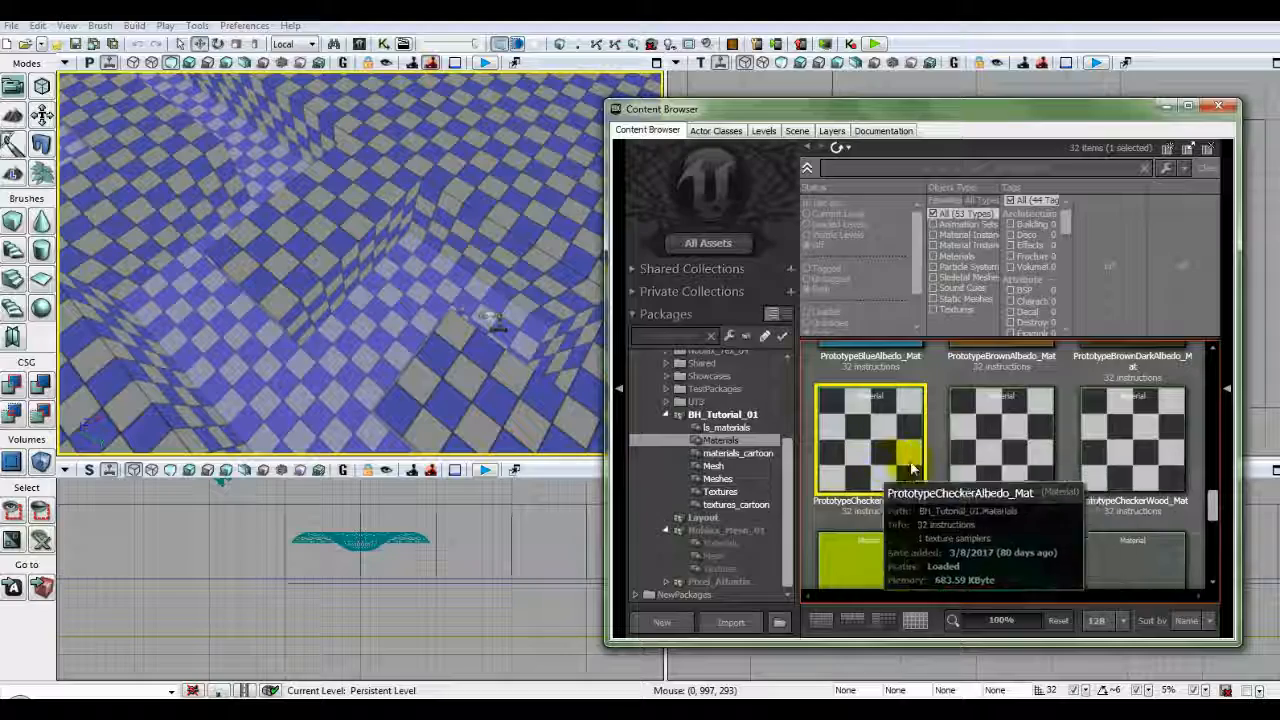
left_click_drag(912, 462, 352, 350)
right_click(352, 350)
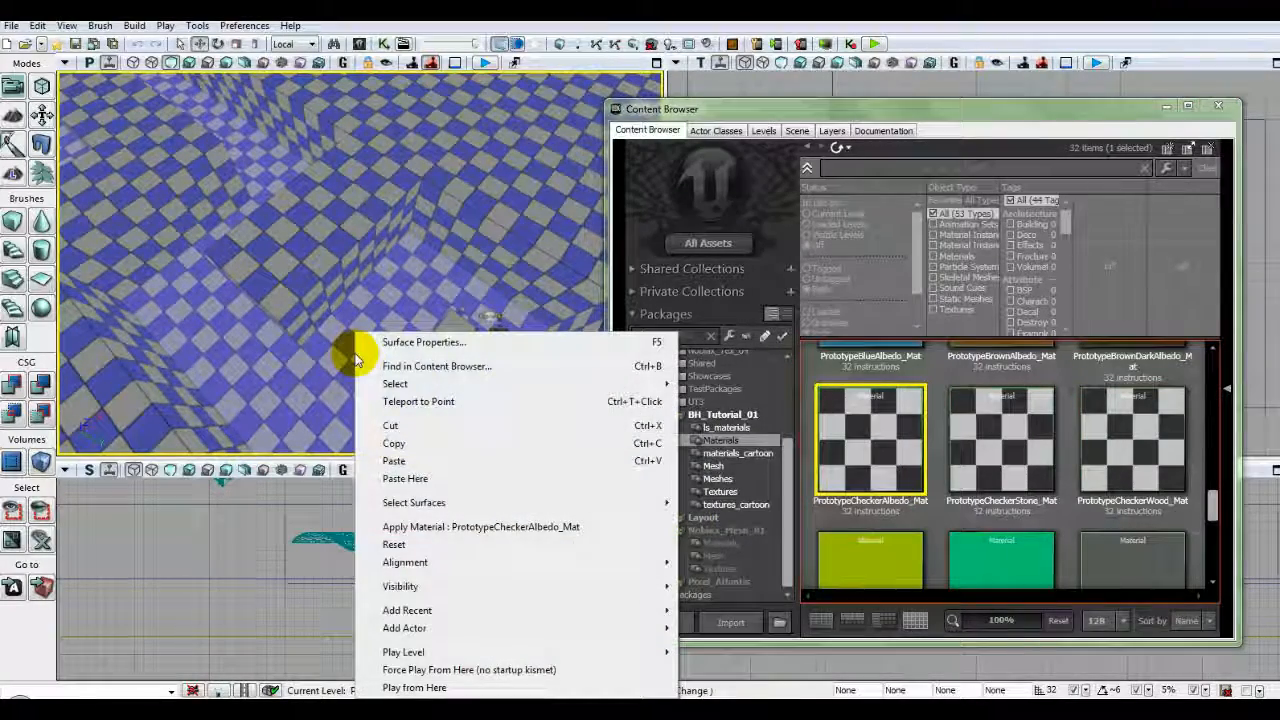
left_click(425, 527)
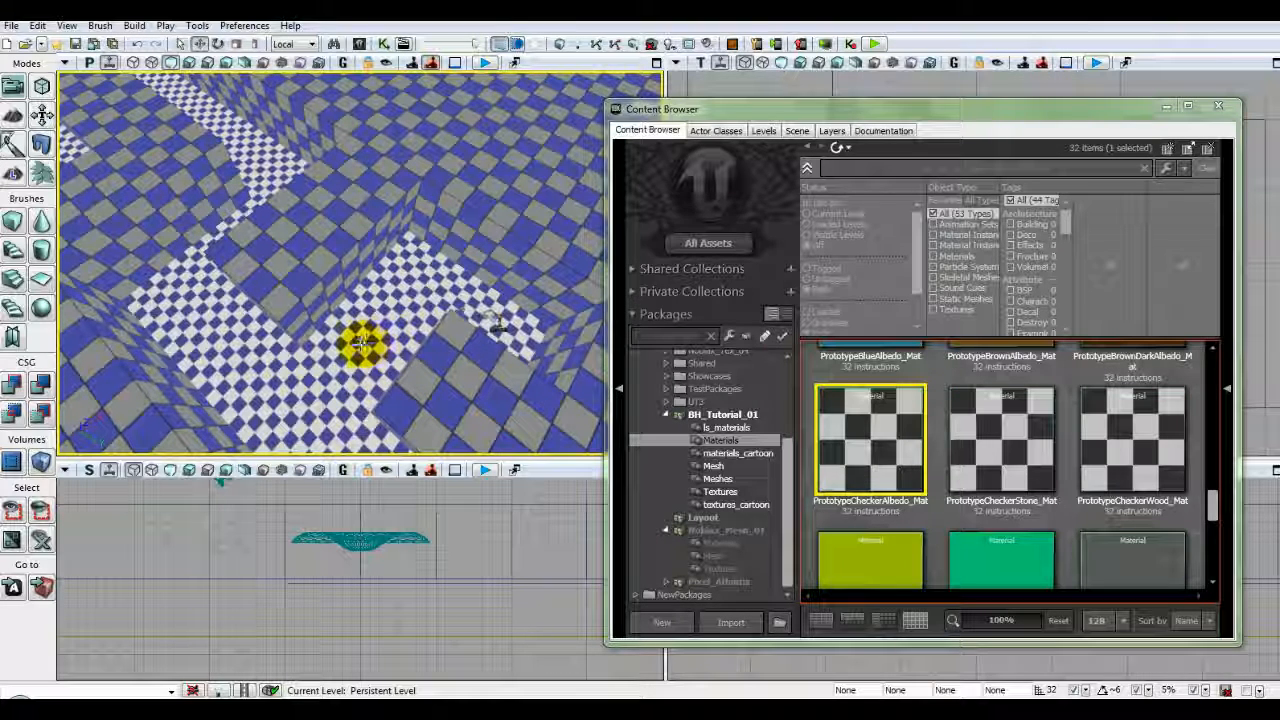
left_click(874, 44)
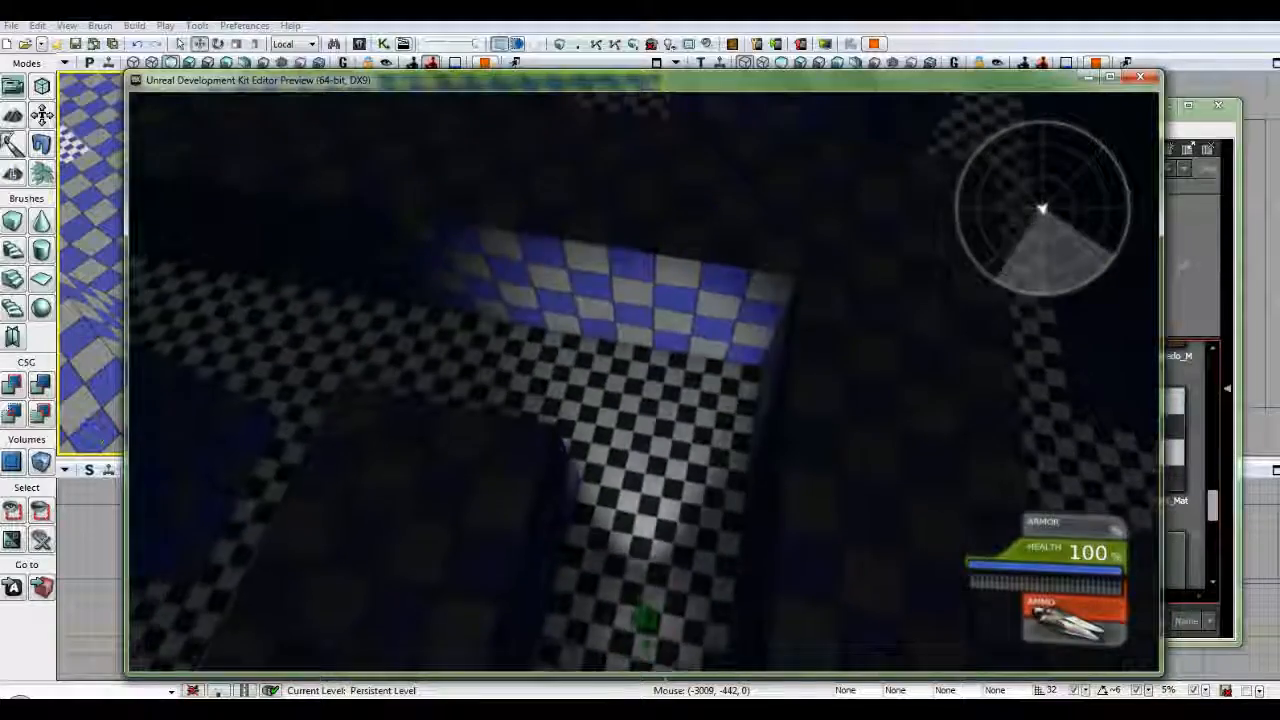
key("Escape")
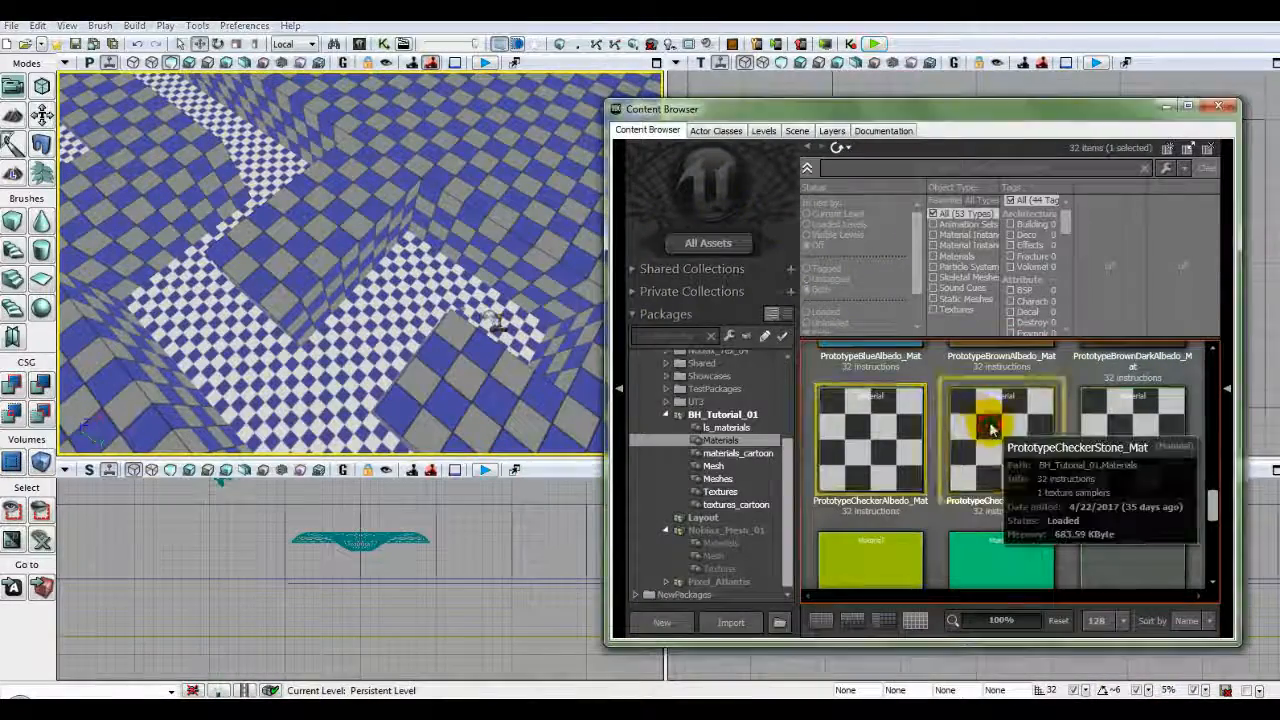
- Apply PrototypeCheckerStone_Mat to the maze floor and play-test walking on it
left_click(993, 430)
right_click(371, 340)
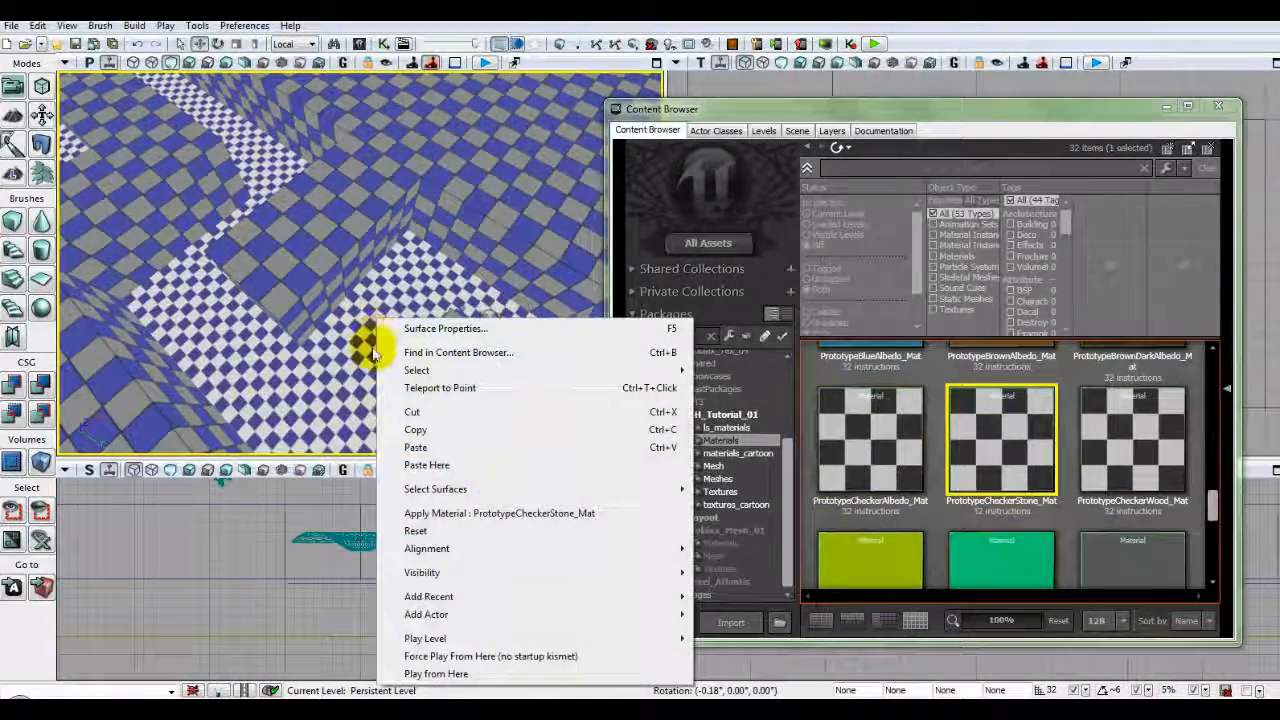
left_click(476, 513)
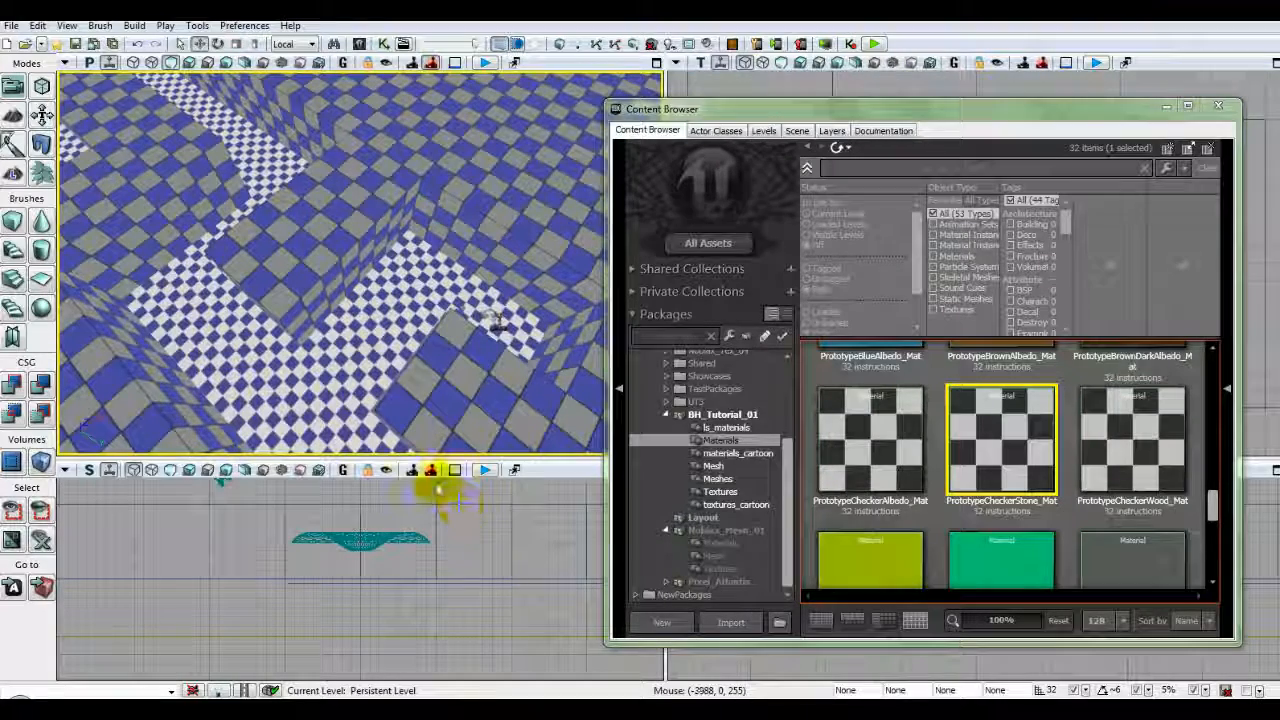
left_click(875, 44)
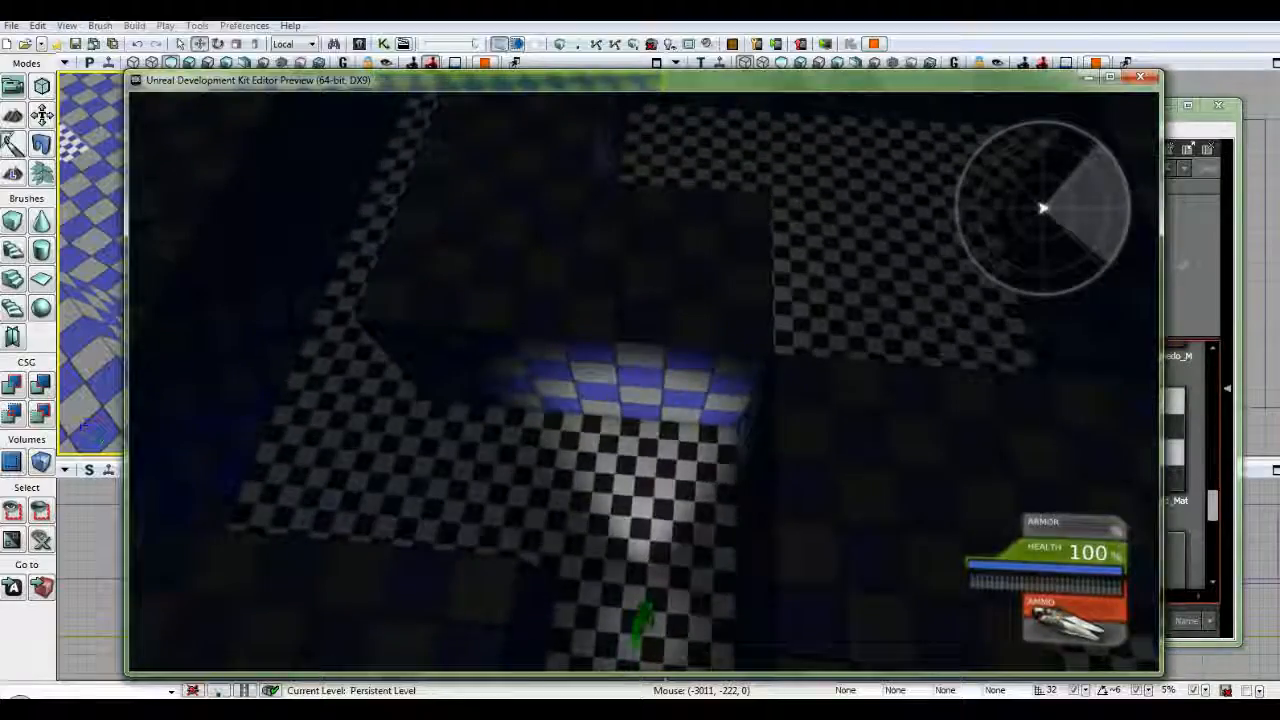
key("Escape")
- Apply PrototypeCheckerWood_Mat to the maze floor and walk across it in a play-test of the level
left_click(1133, 457)
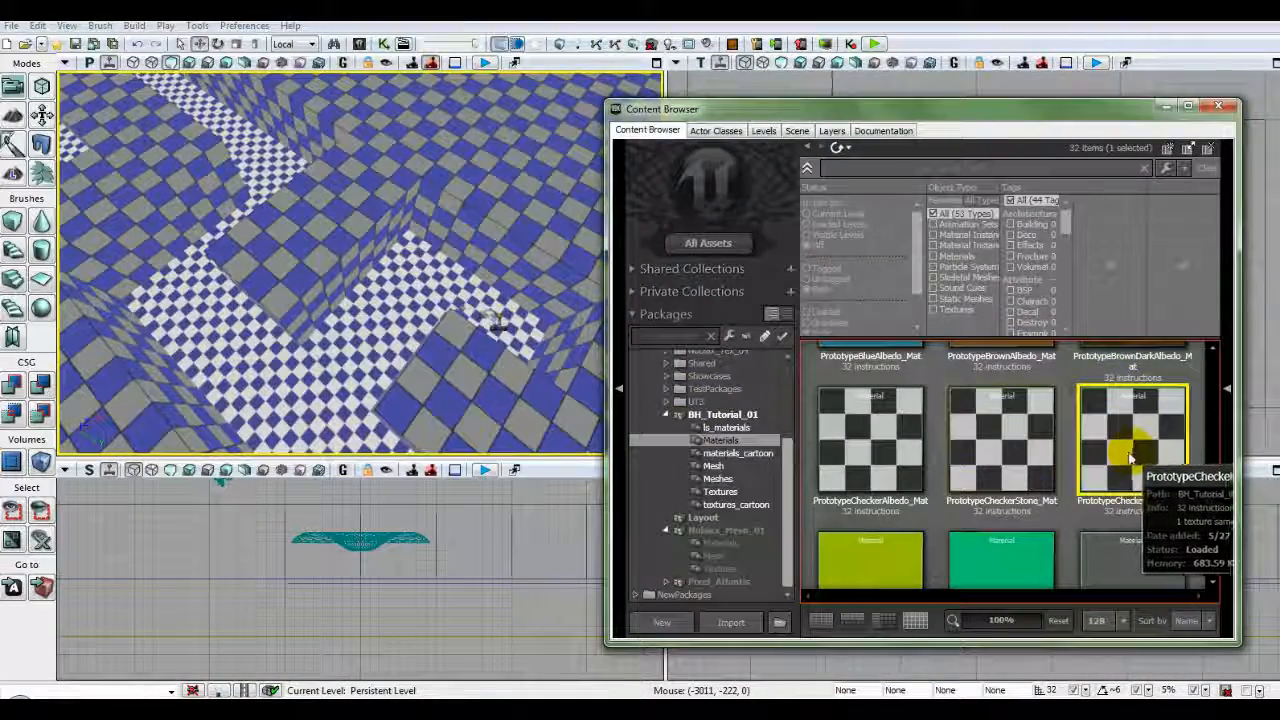
right_click(372, 328)
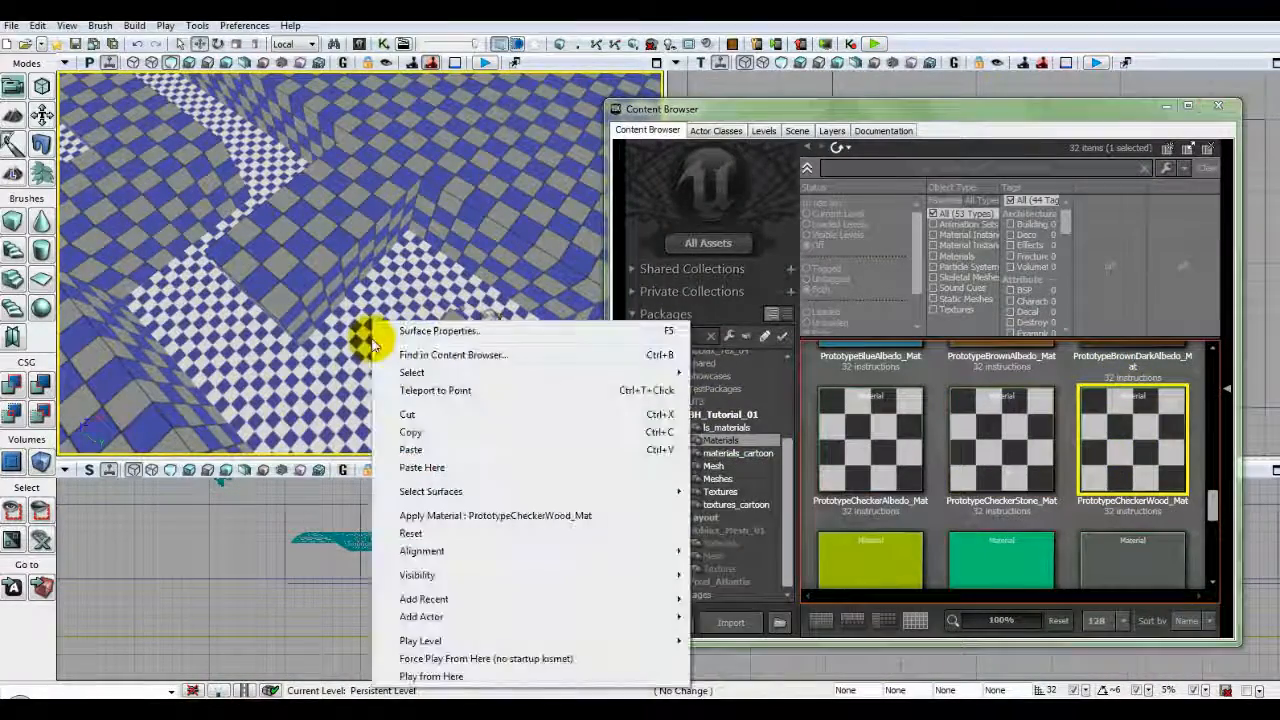
left_click(438, 517)
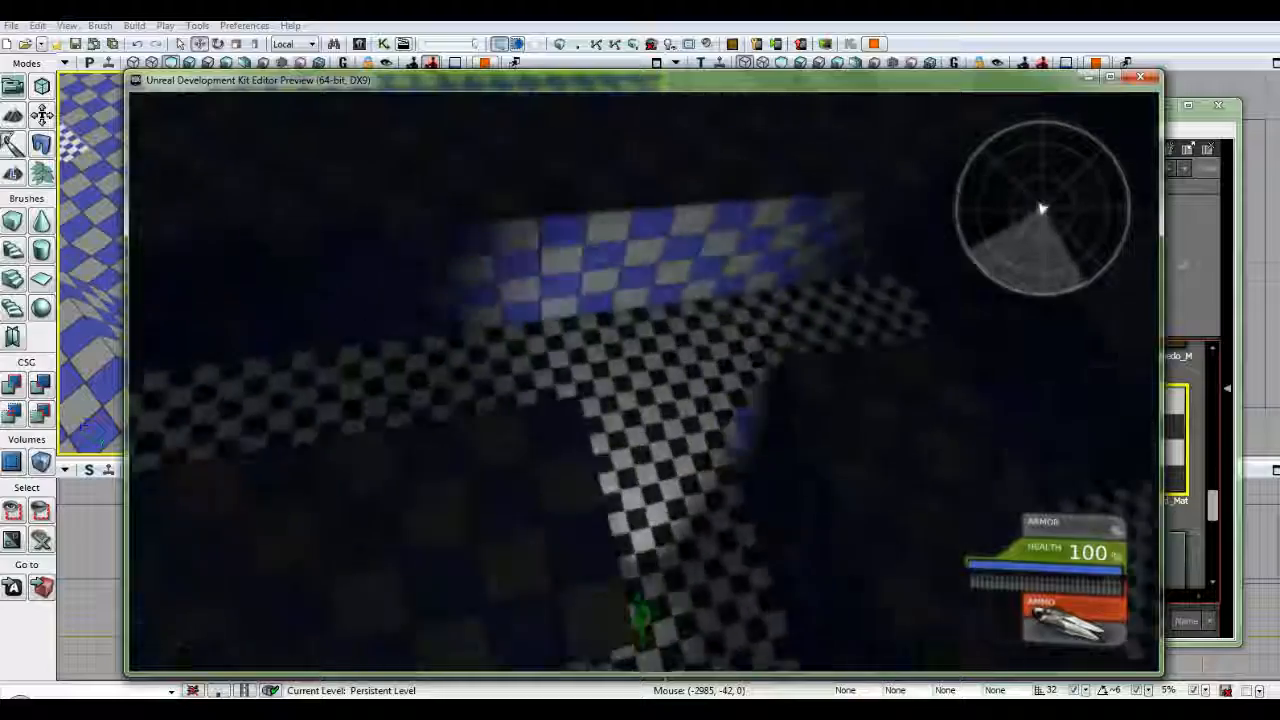
key("w")
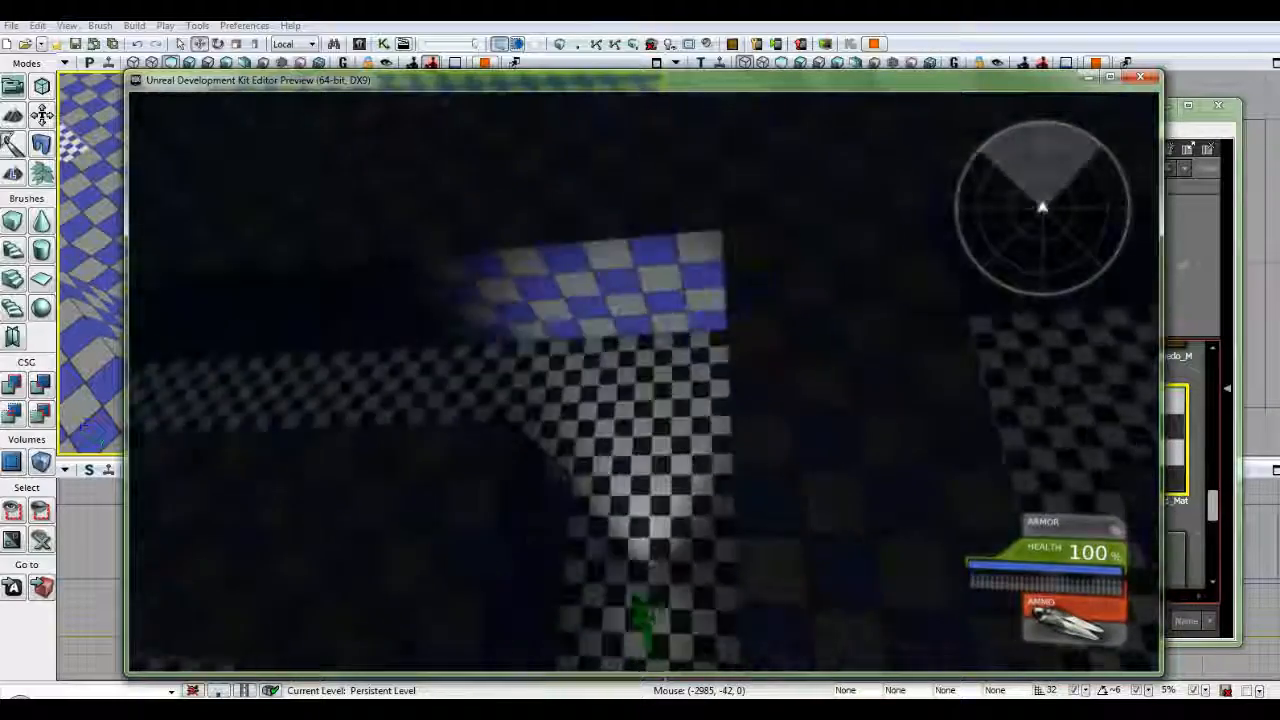
key("w")
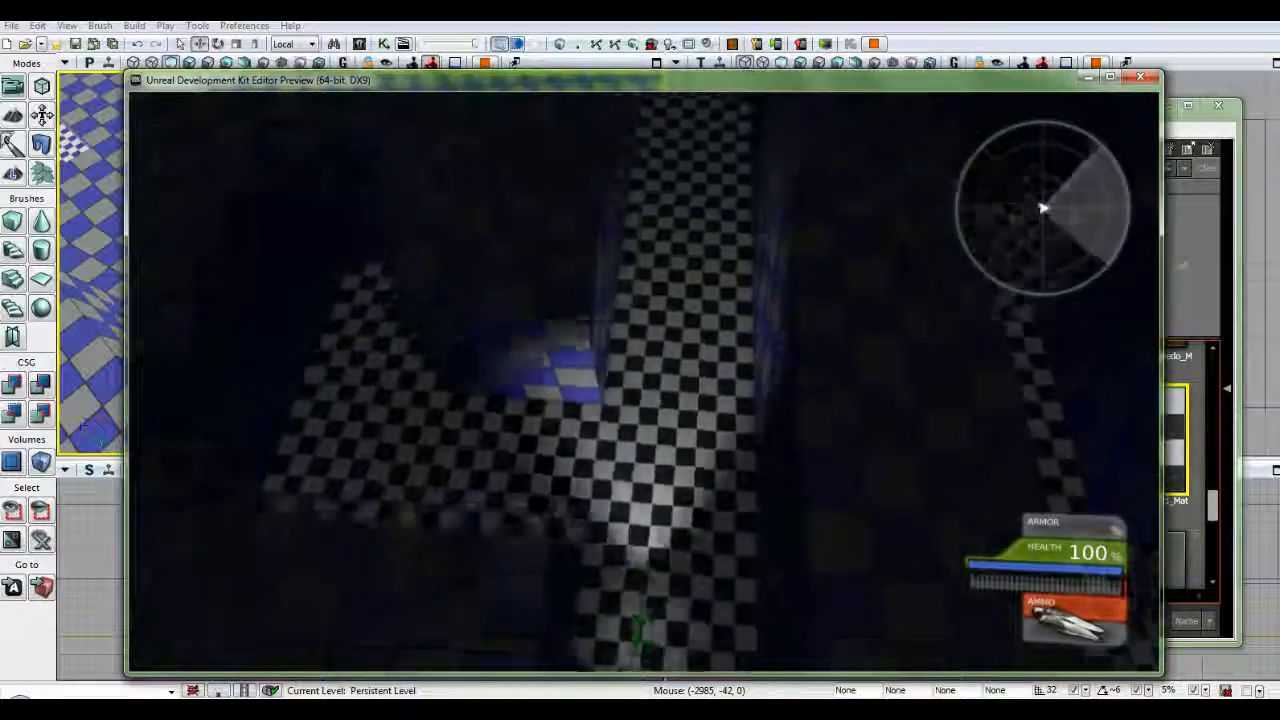
key("w")
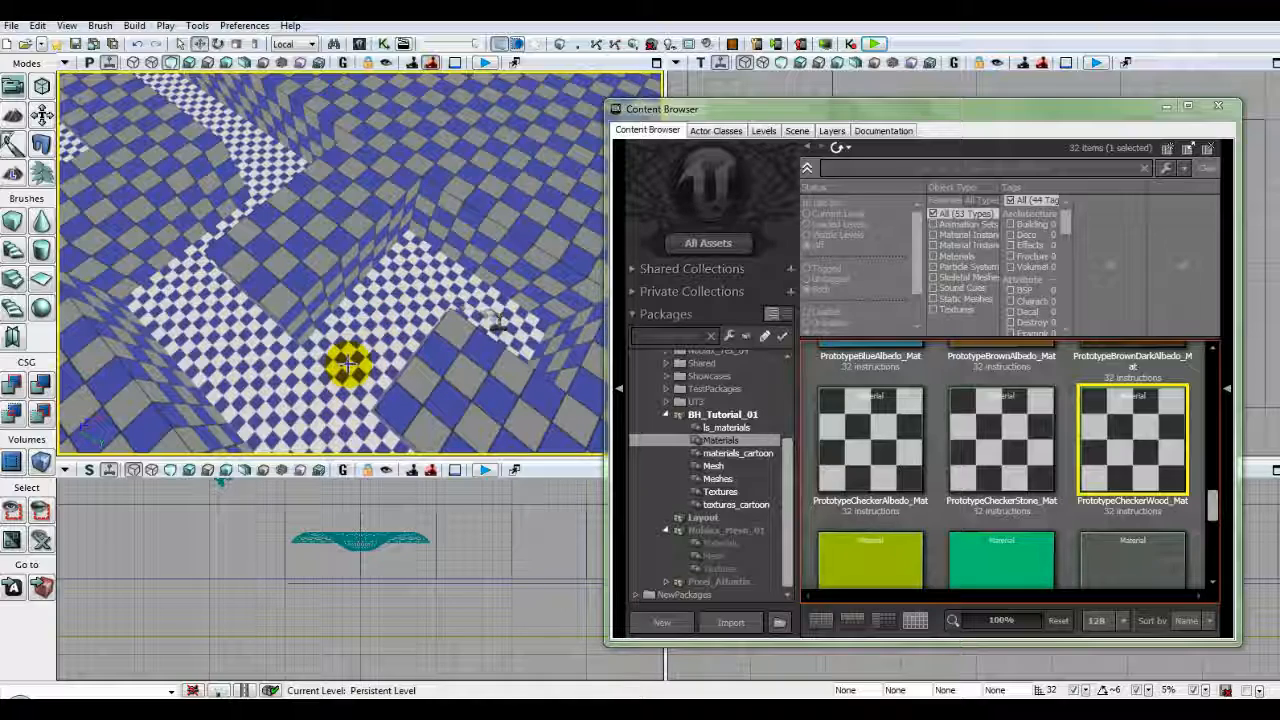
- Apply a Planar alignment with UTile and VTile of 0.25 to the maze floor surface and close its surface properties
right_click(350, 336)
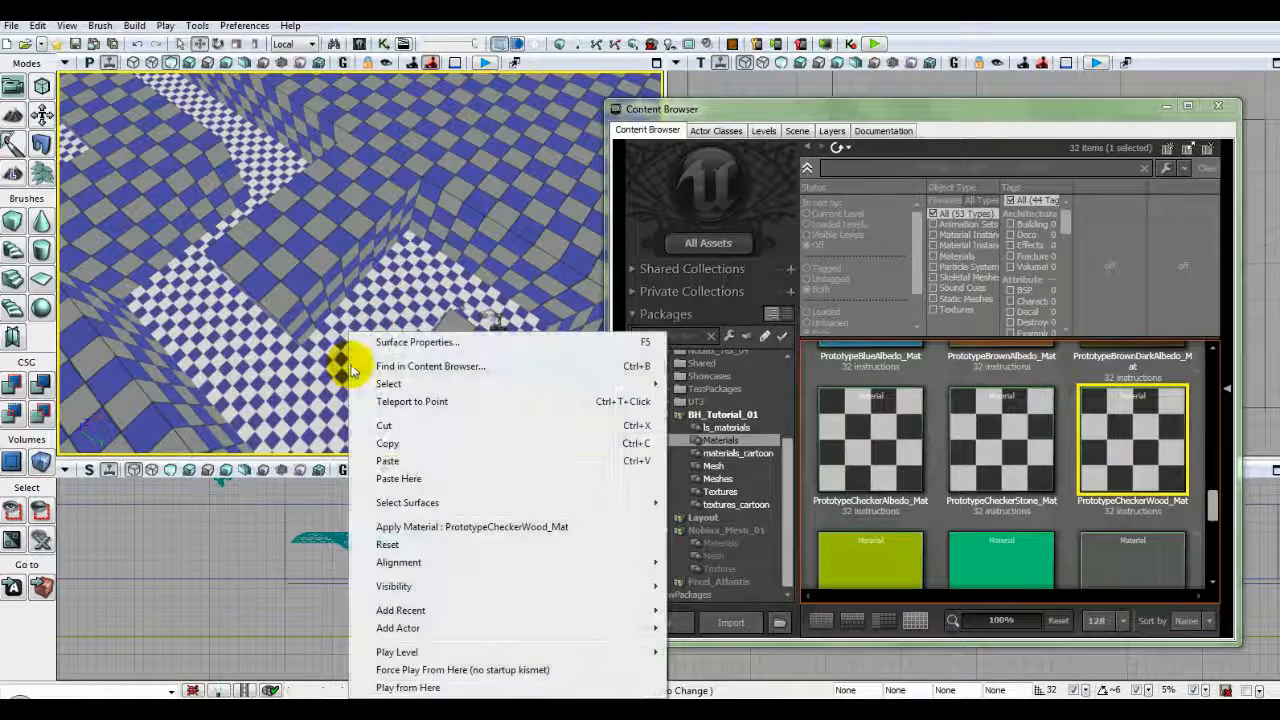
left_click(420, 343)
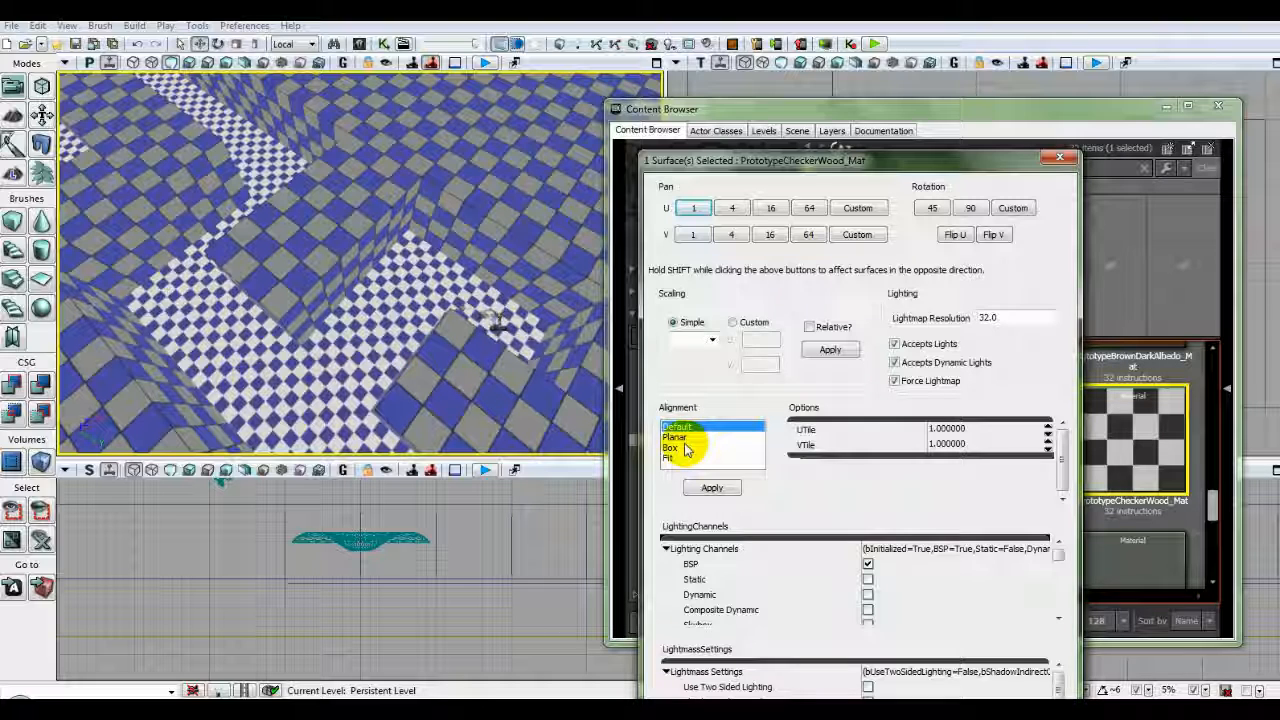
left_click(676, 437)
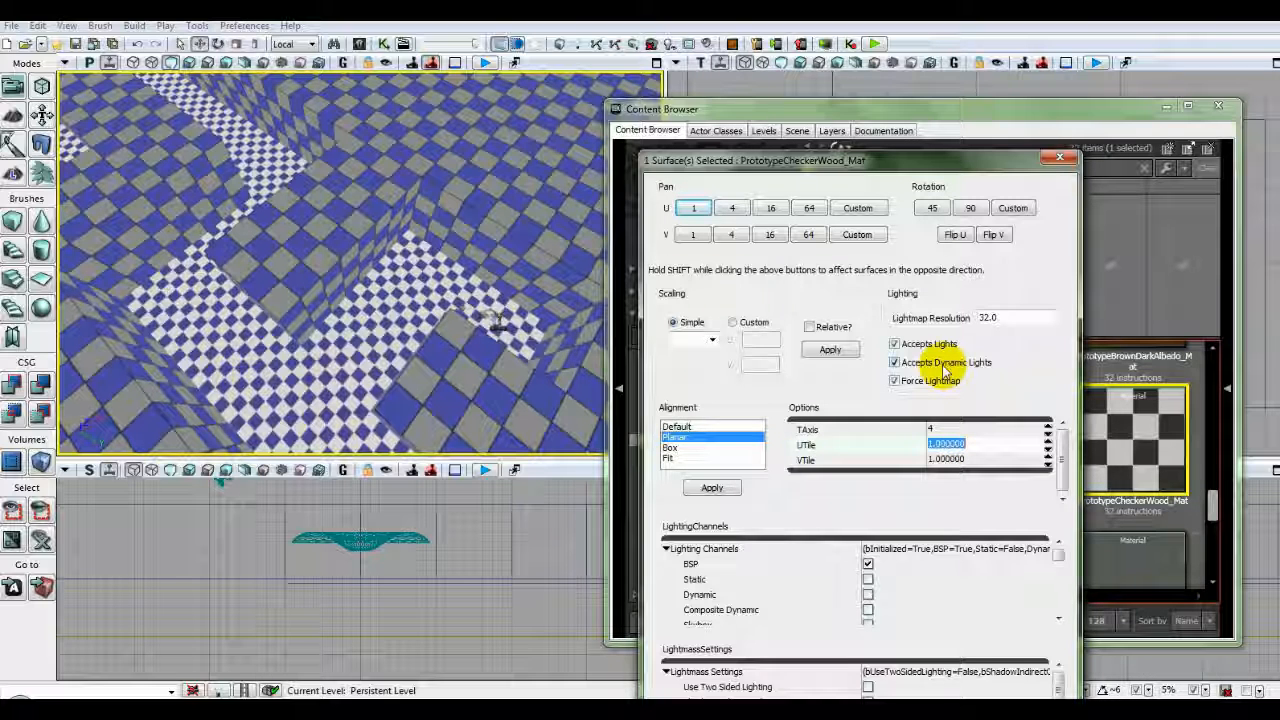
type(".25")
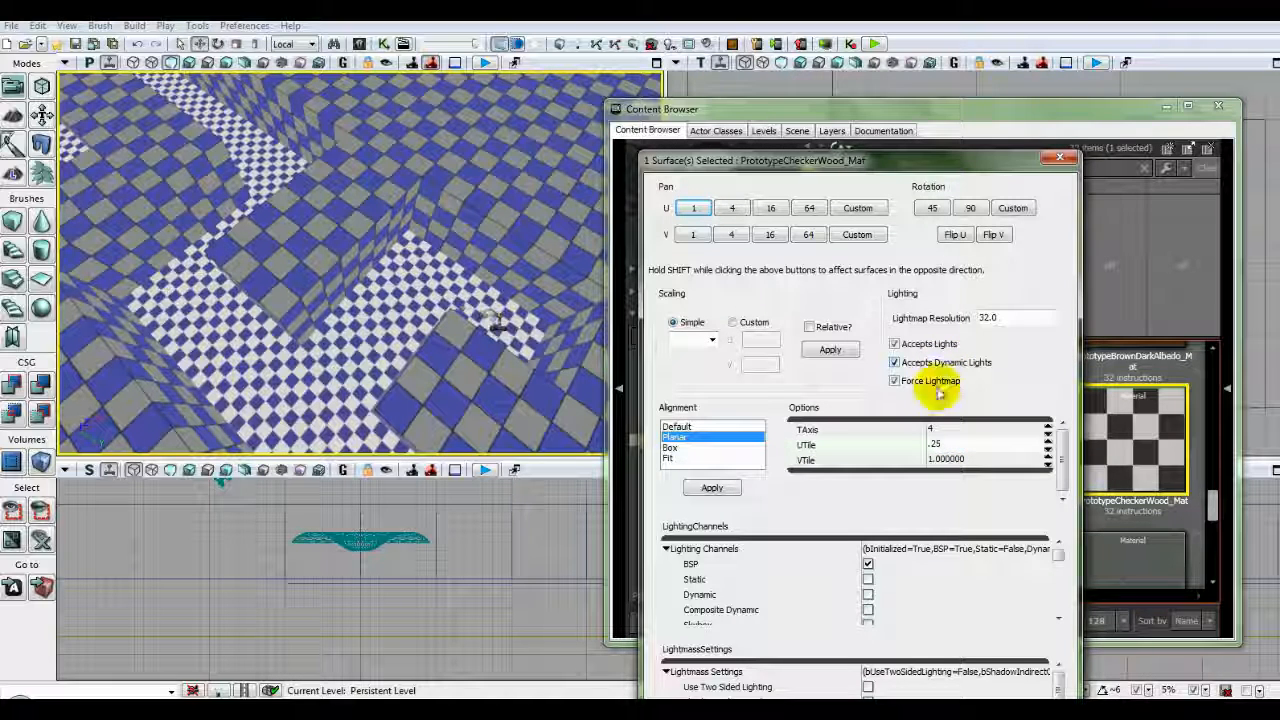
left_click(960, 458)
type(".2")
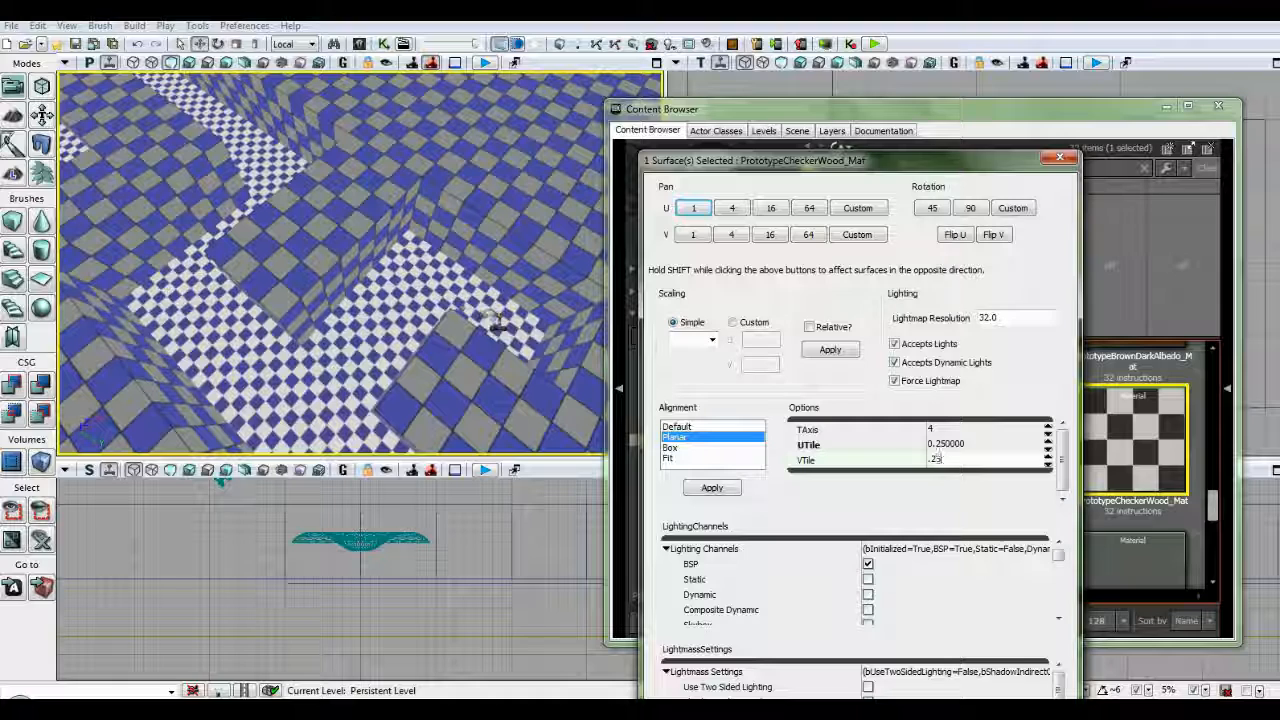
type("5")
key("Return")
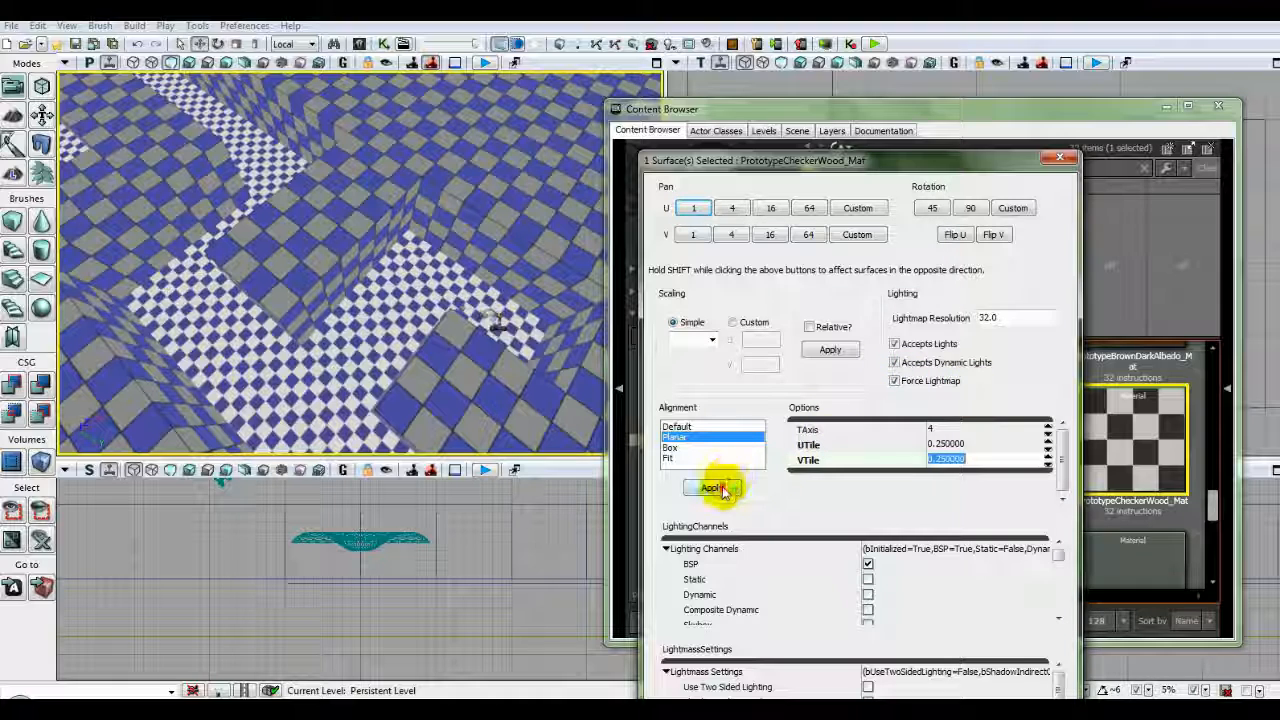
left_click(712, 488)
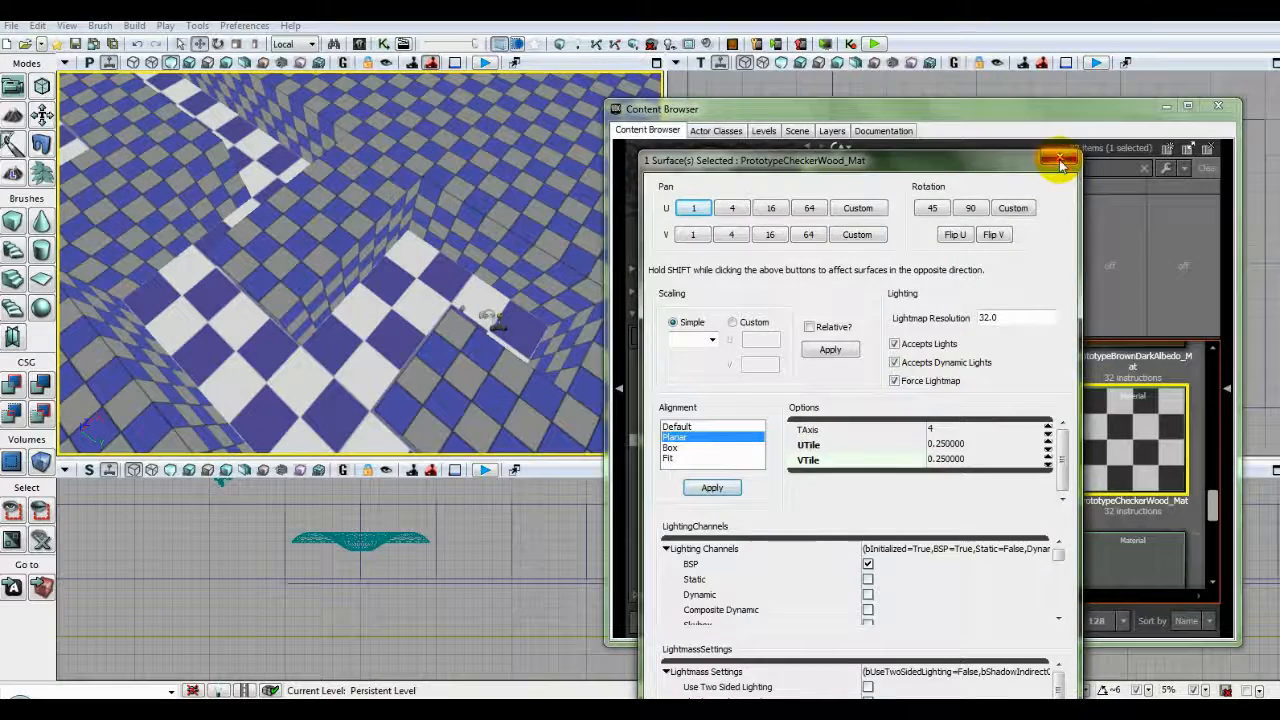
left_click(1061, 161)
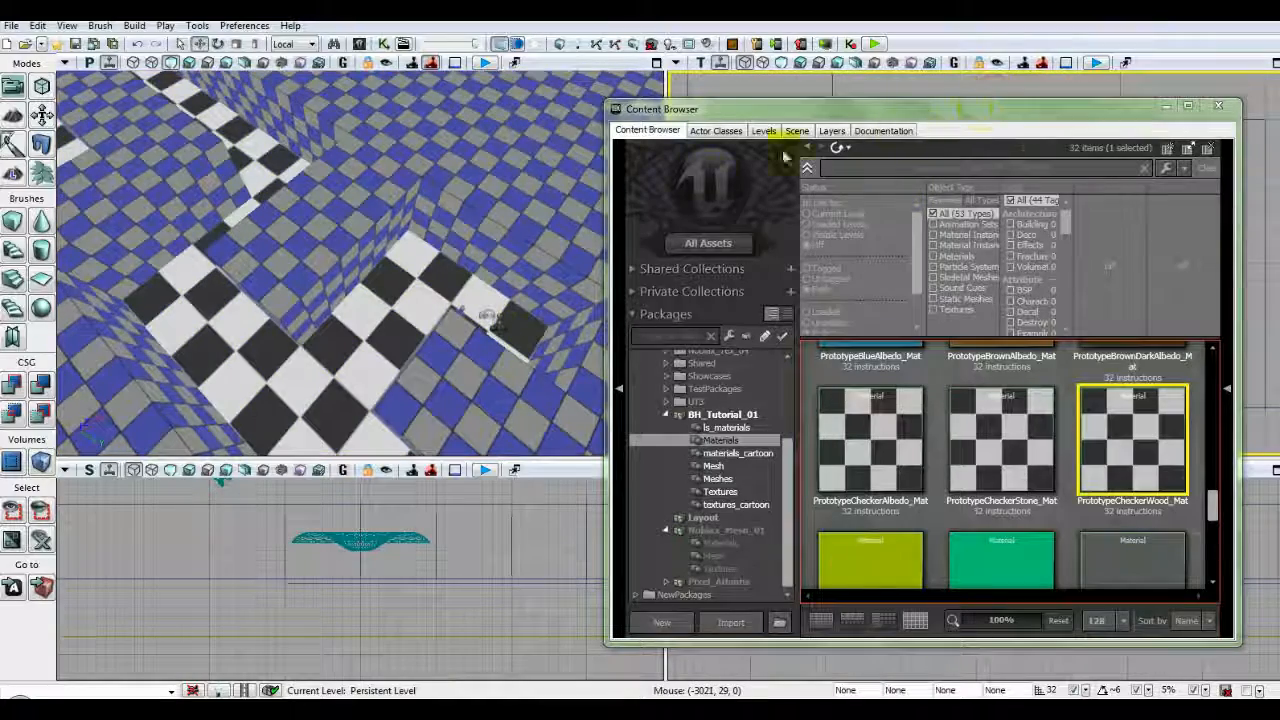
left_click_drag(424, 297, 318, 275)
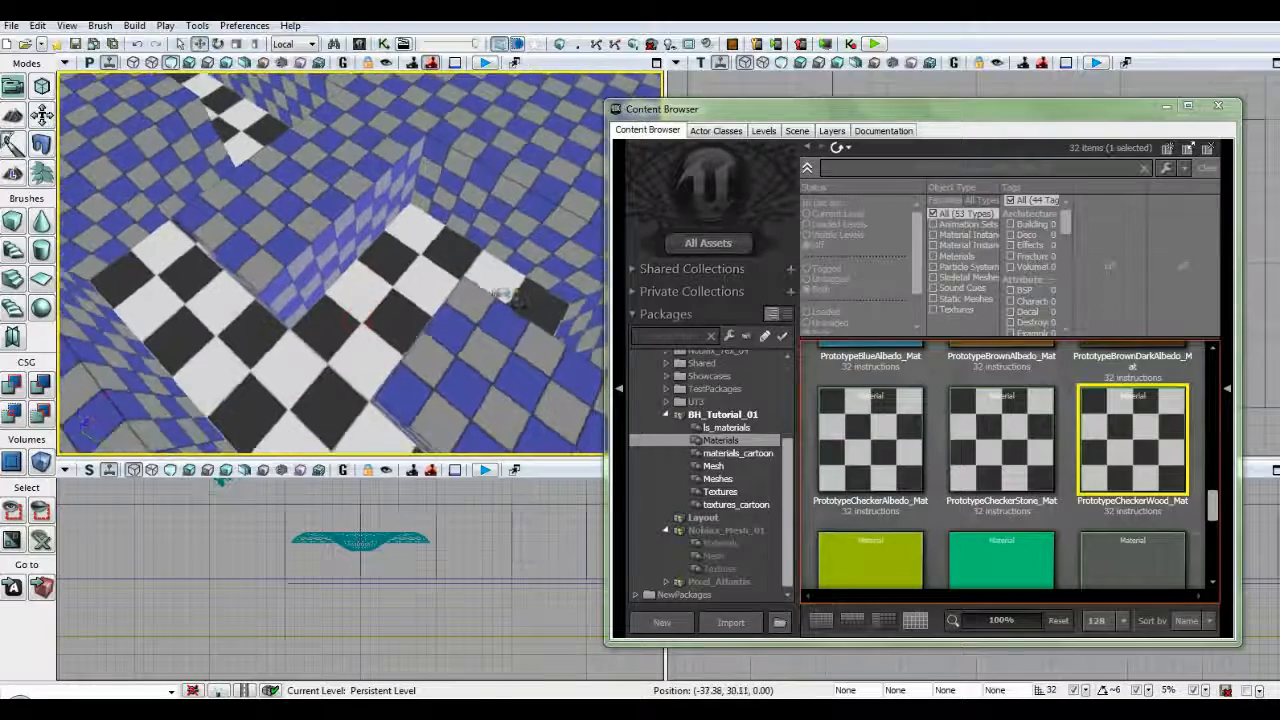
- Select a maze wall surface and extend the selection to all Adjacent Walls
right_click(333, 240)
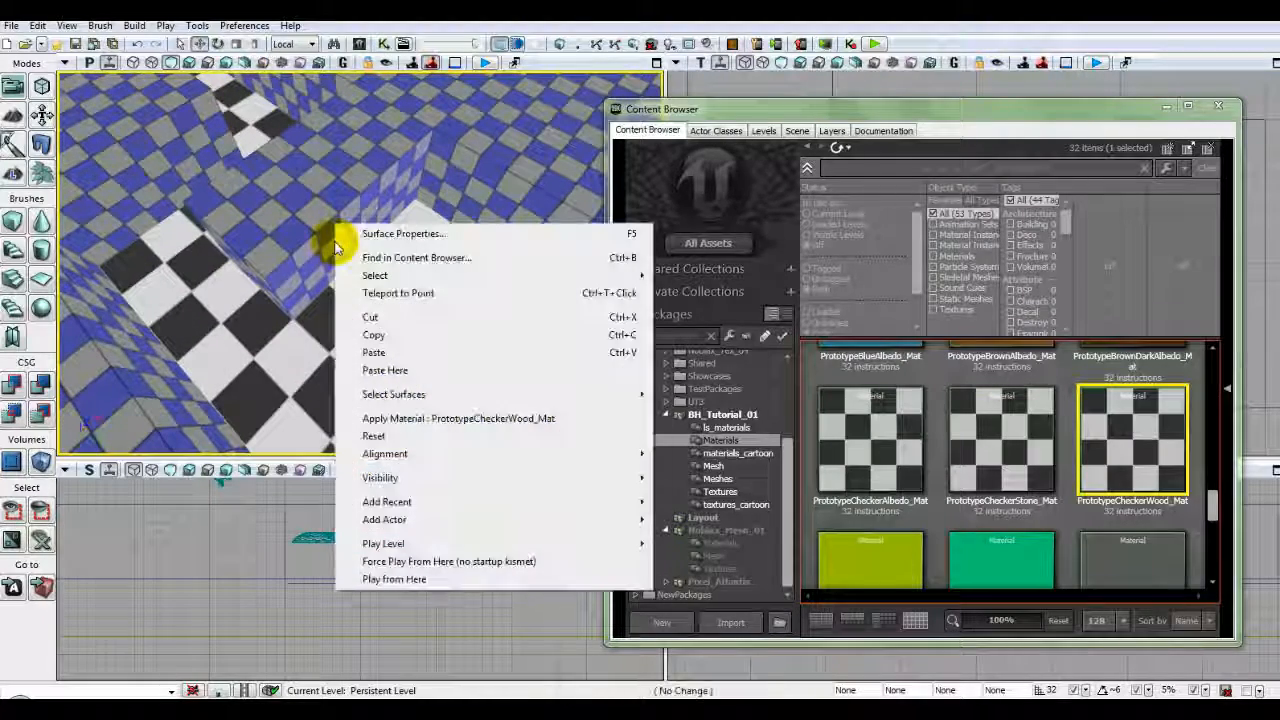
mouse_move(435, 398)
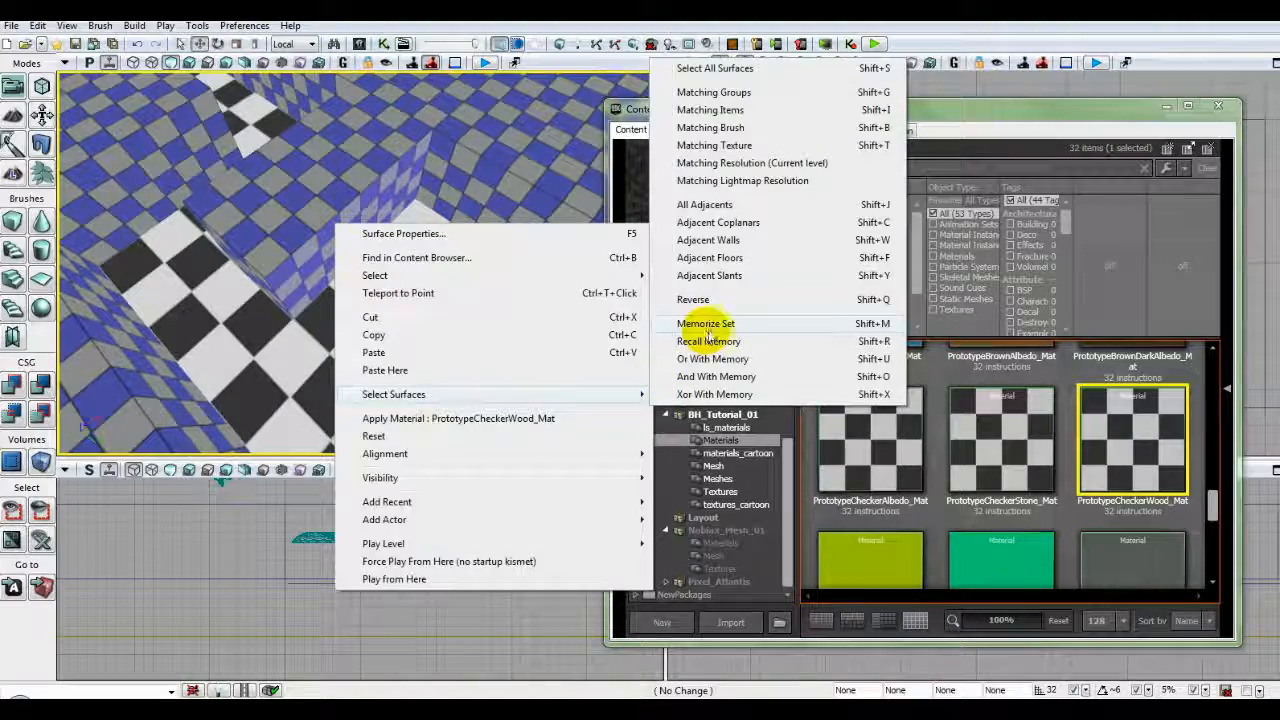
left_click(722, 241)
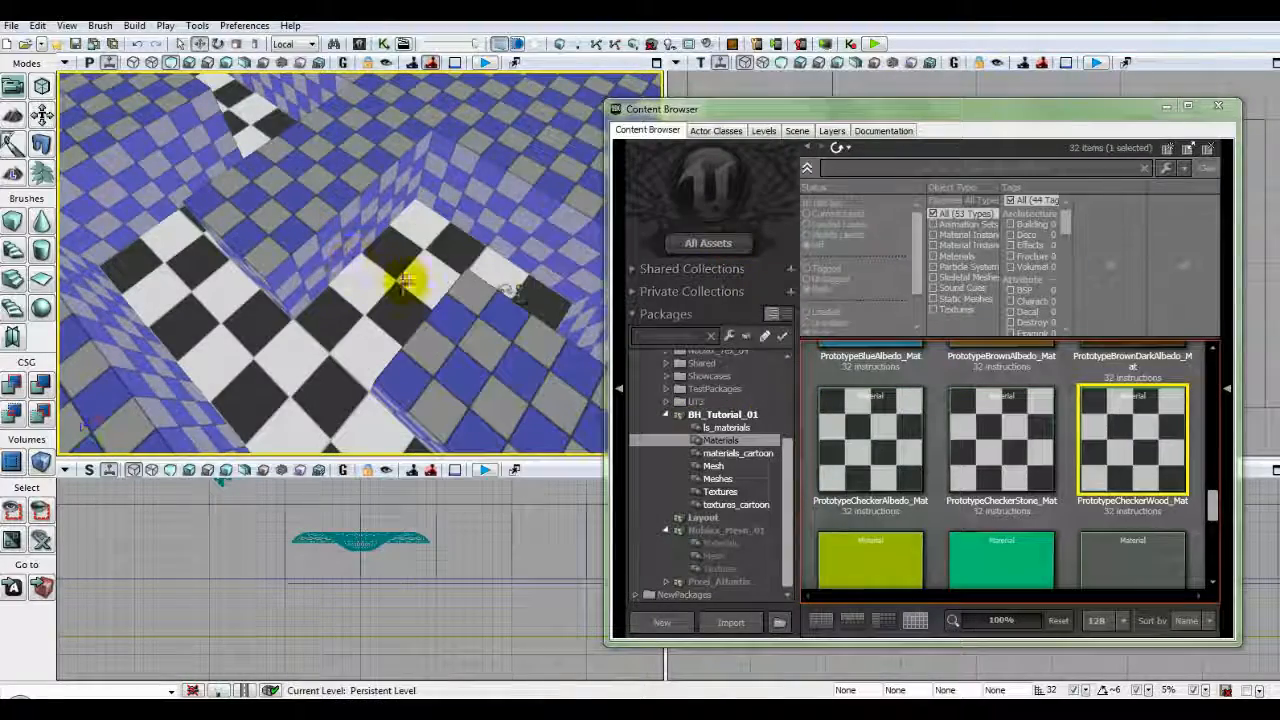
left_click_drag(404, 282, 404, 312)
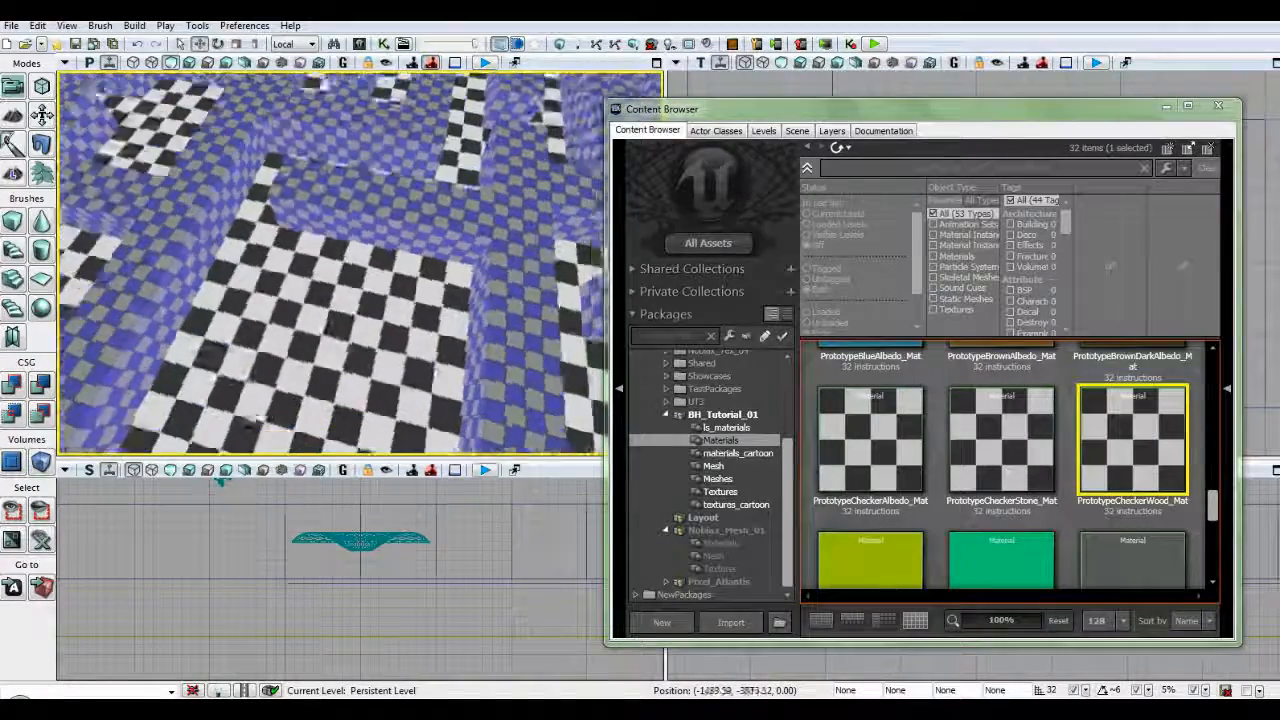
left_click_drag(404, 312, 374, 352)
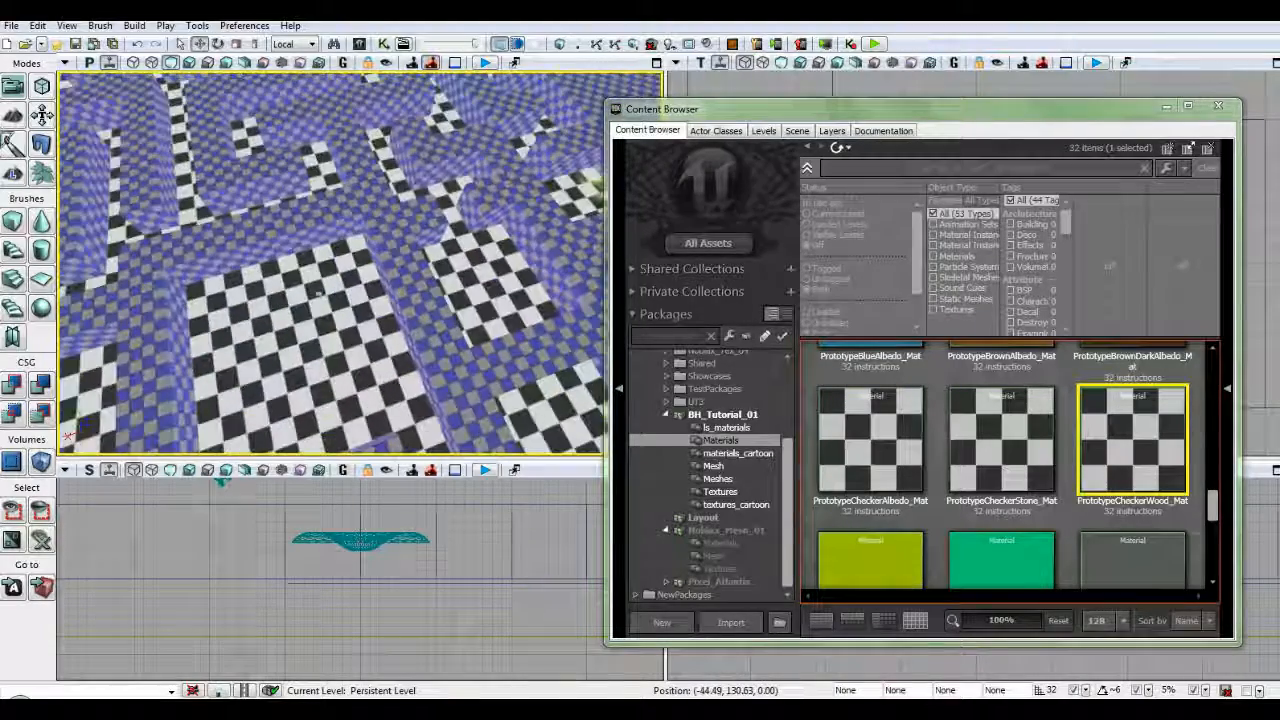
left_click_drag(318, 292, 334, 232)
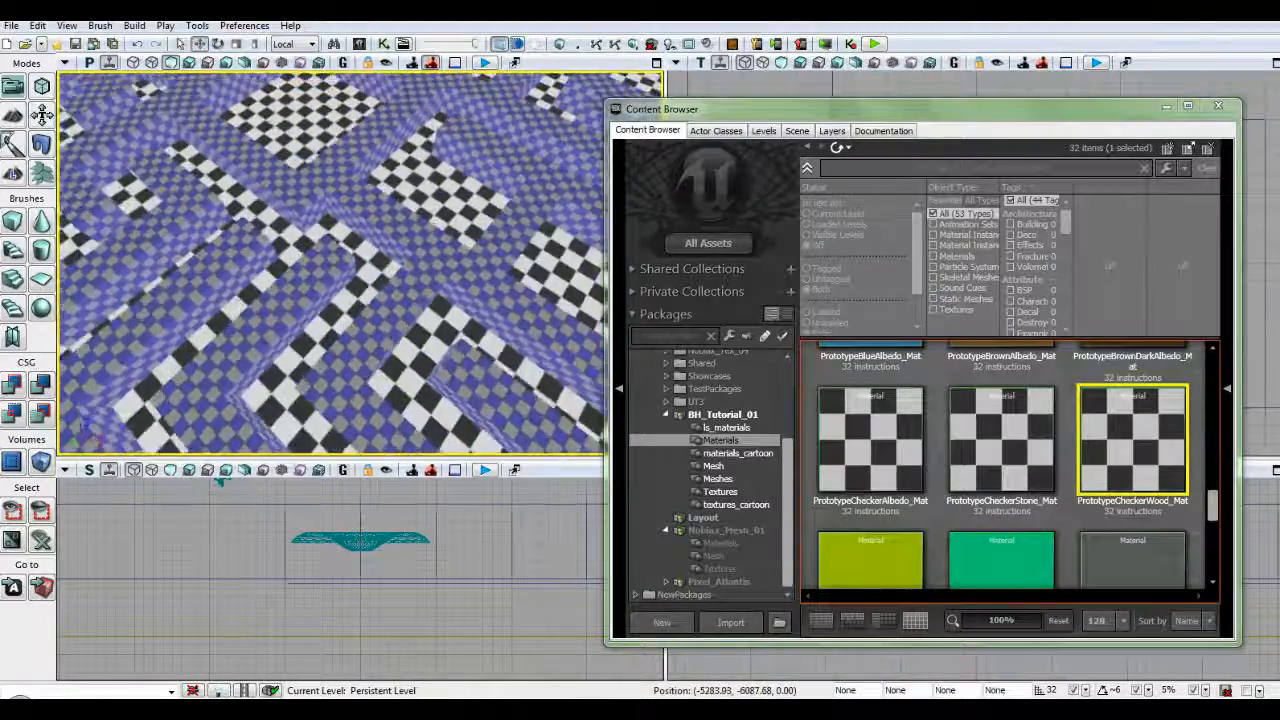
left_click_drag(360, 262, 410, 208)
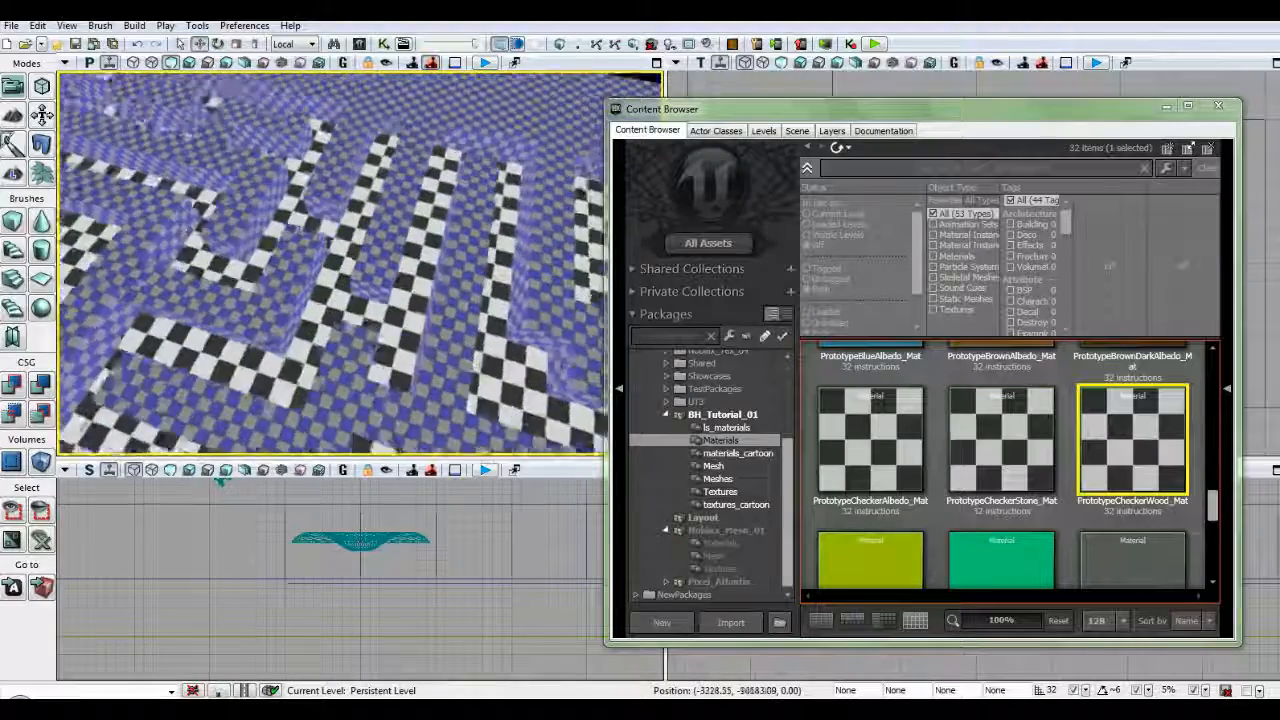
right_click_drag(360, 262, 425, 245)
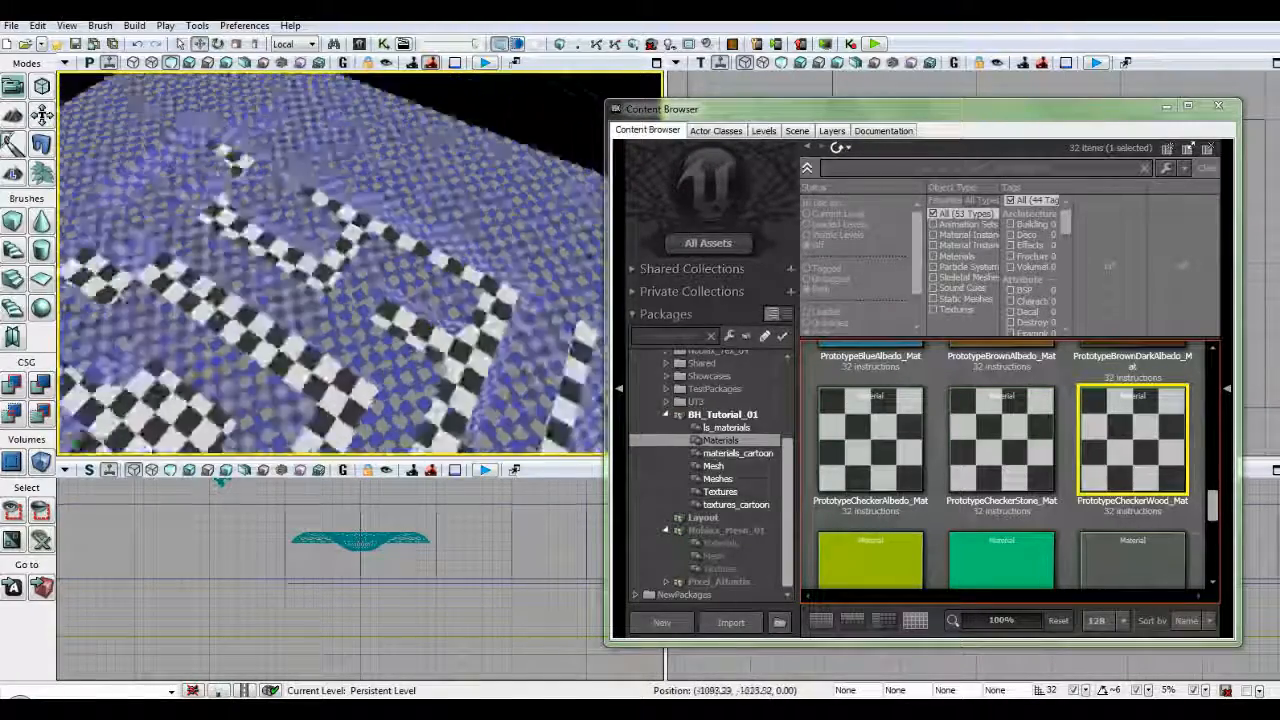
left_click_drag(360, 262, 340, 240)
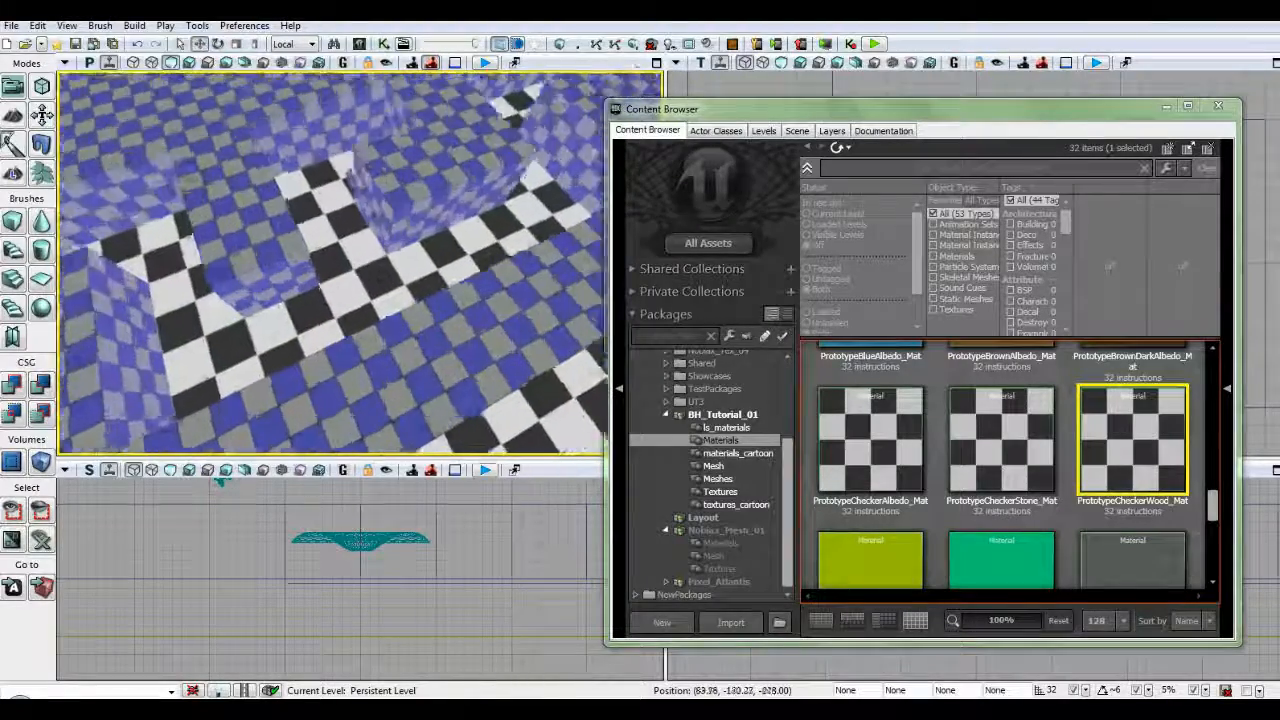
left_click_drag(360, 262, 345, 230)
- Apply PrototypeGreyAlbedo_Mat to the selected maze wall surfaces
left_click(1106, 566)
scroll(1119, 499, "down", 2)
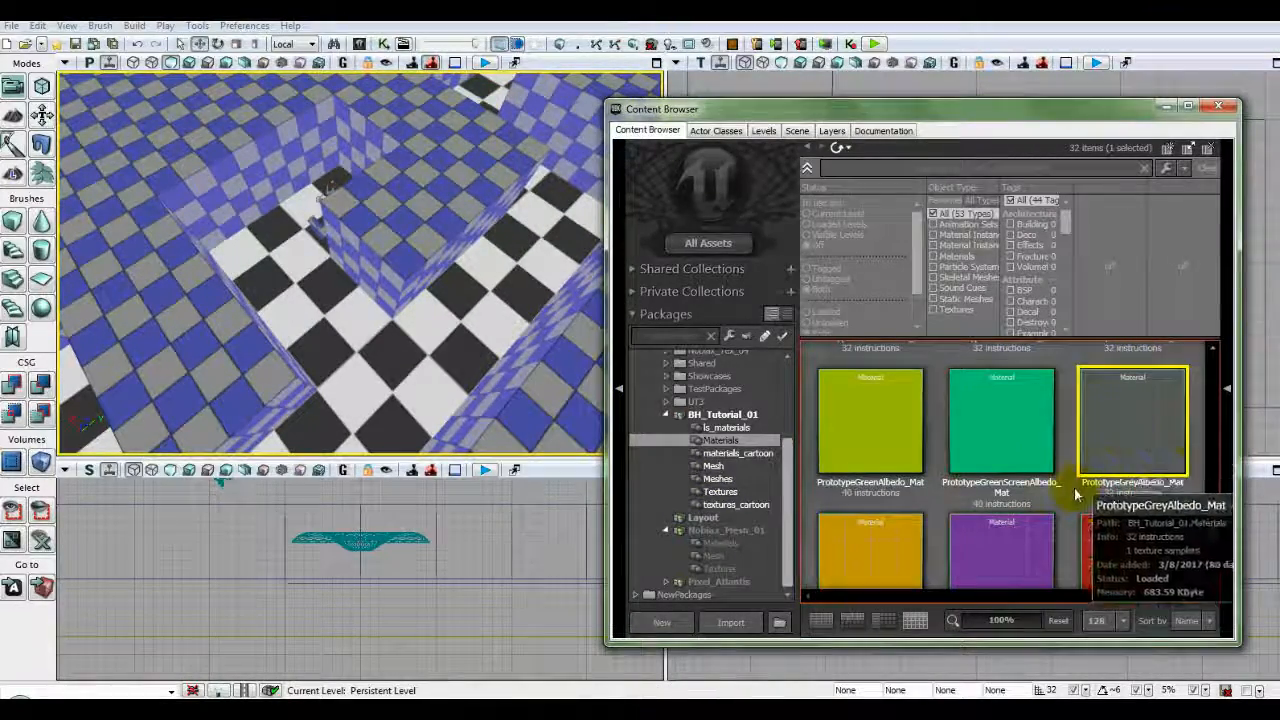
scroll(1074, 486, "down", 4)
scroll(1072, 494, "up", 2)
scroll(1071, 492, "up", 7)
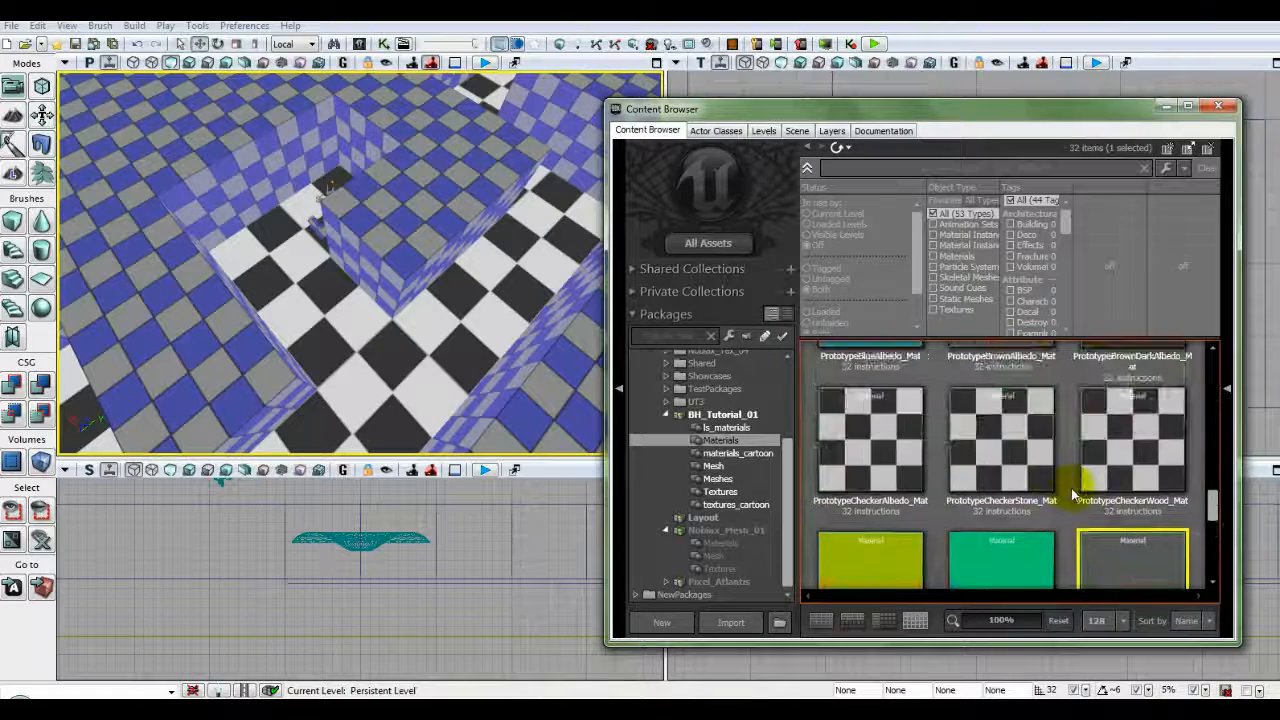
scroll(1071, 492, "down", 3)
scroll(1071, 492, "down", 3)
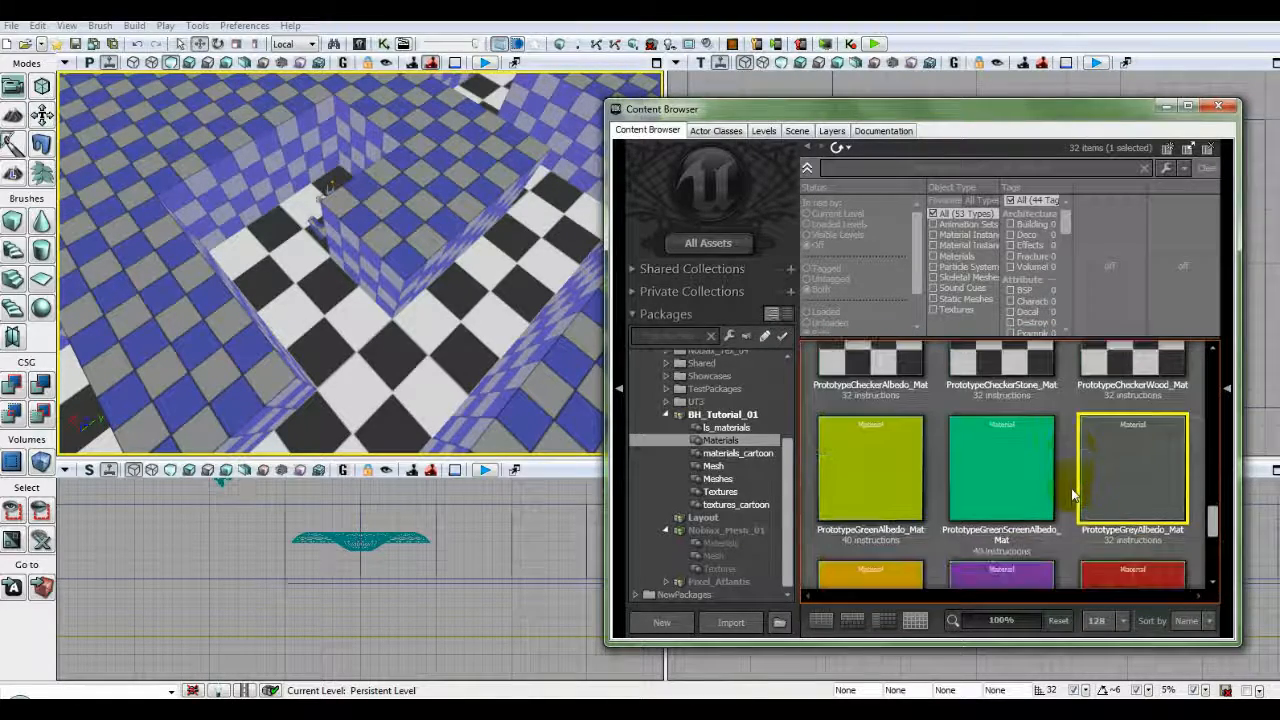
left_click_drag(808, 352, 360, 262)
right_click(361, 262)
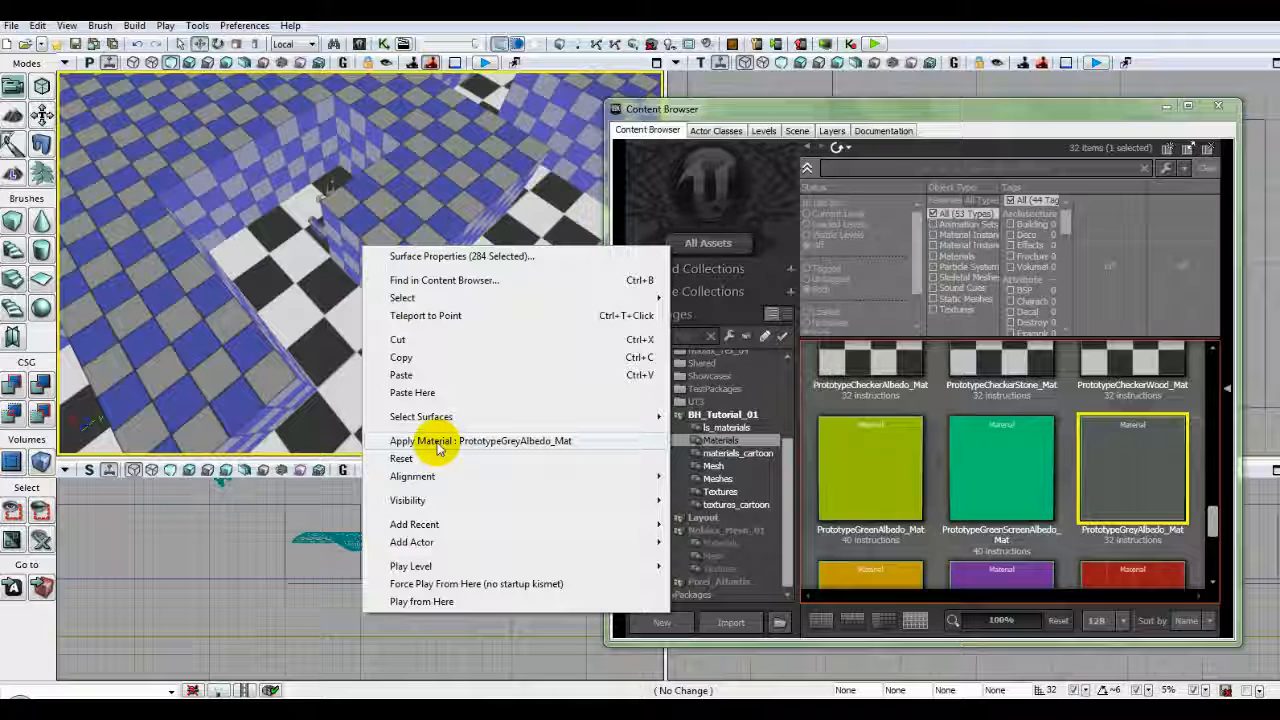
left_click(437, 446)
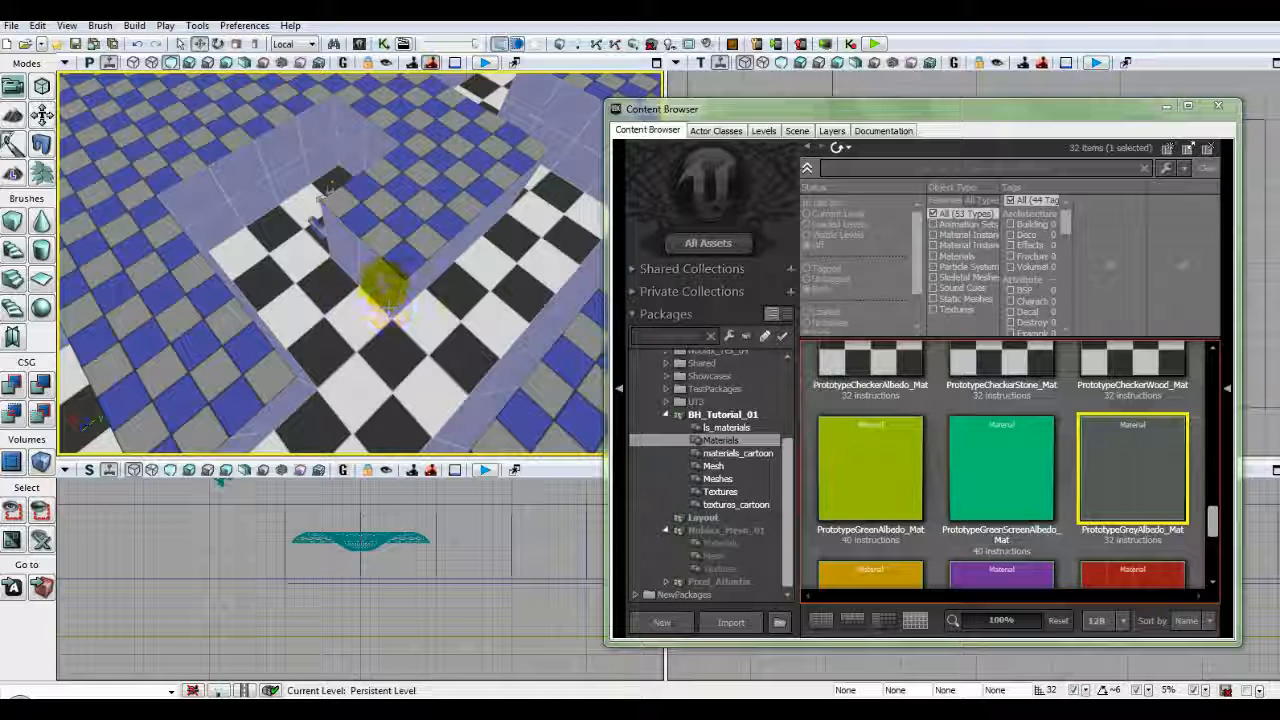
- Apply a Planar alignment with UTile and VTile of 0.5 to the grey wall surfaces and close their surface properties
right_click(378, 284)
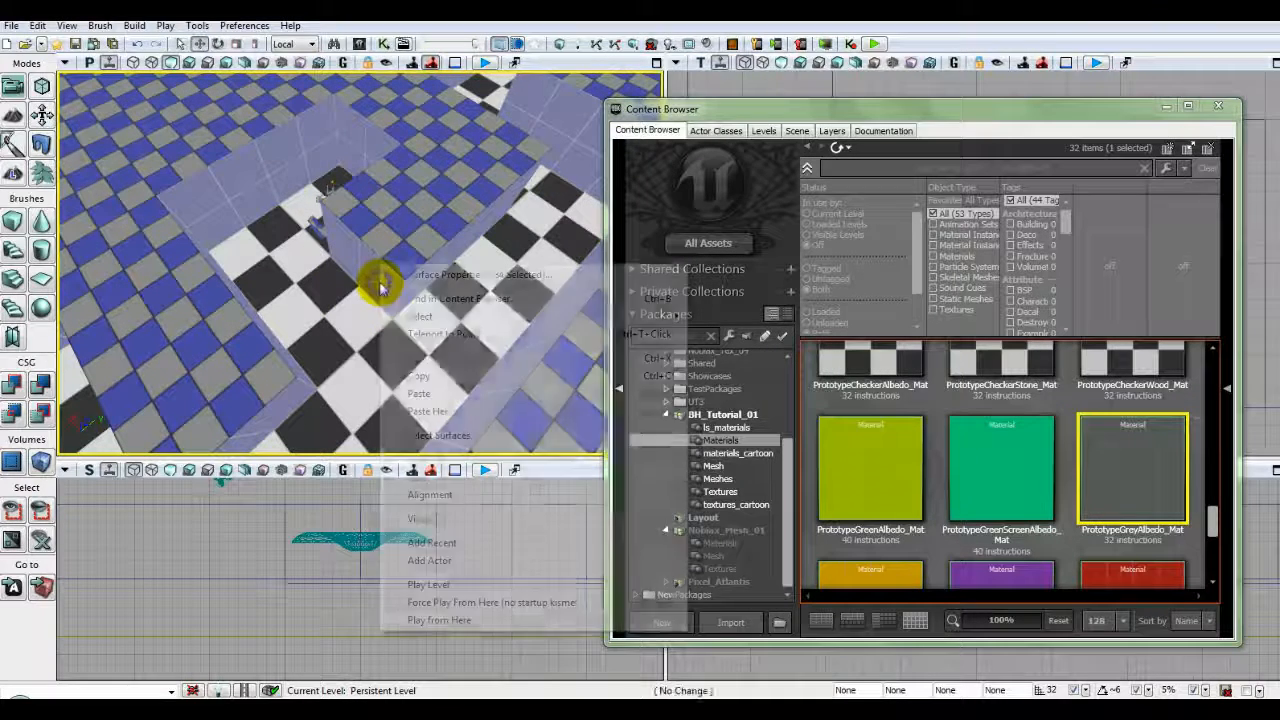
left_click(437, 281)
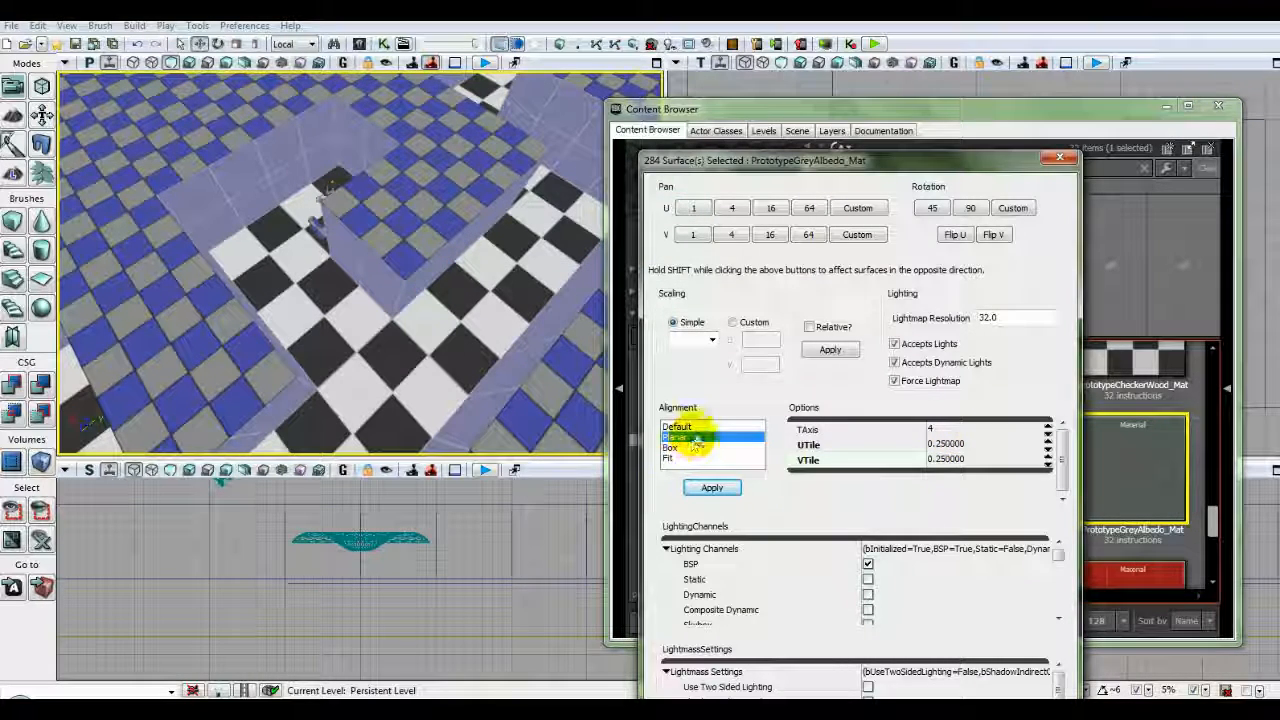
left_click(978, 446)
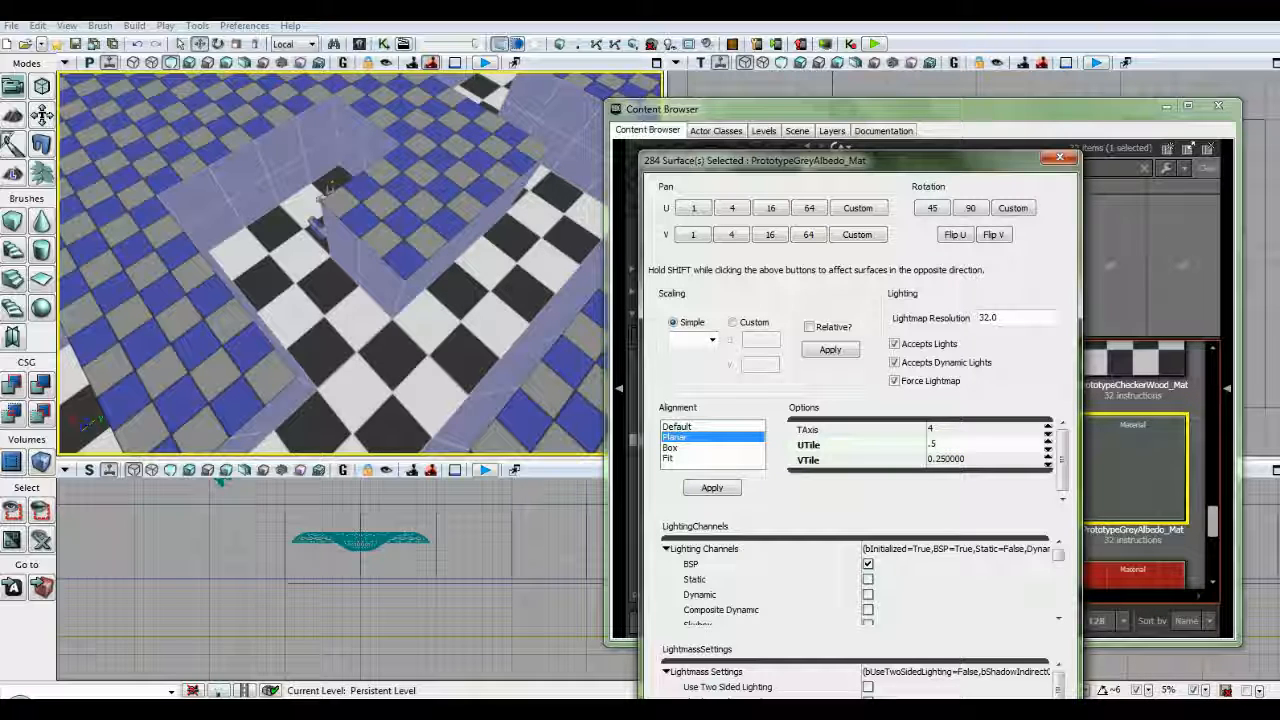
left_click(980, 462)
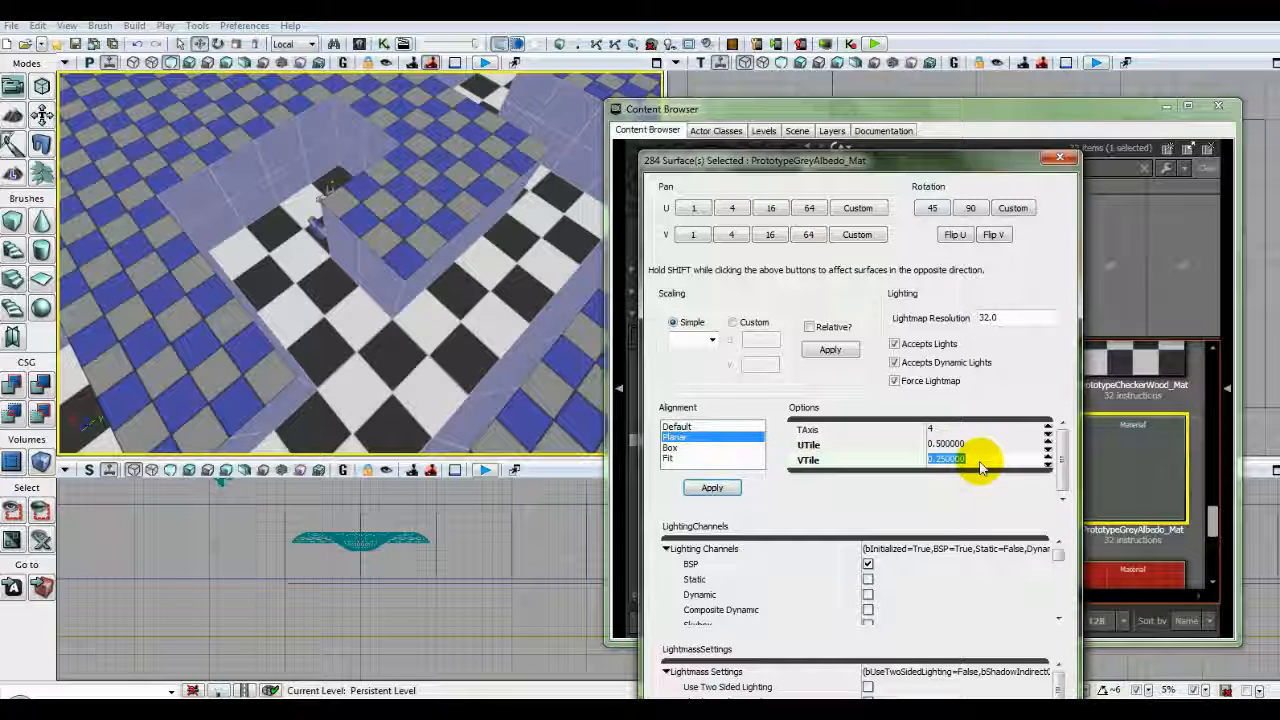
left_click(714, 487)
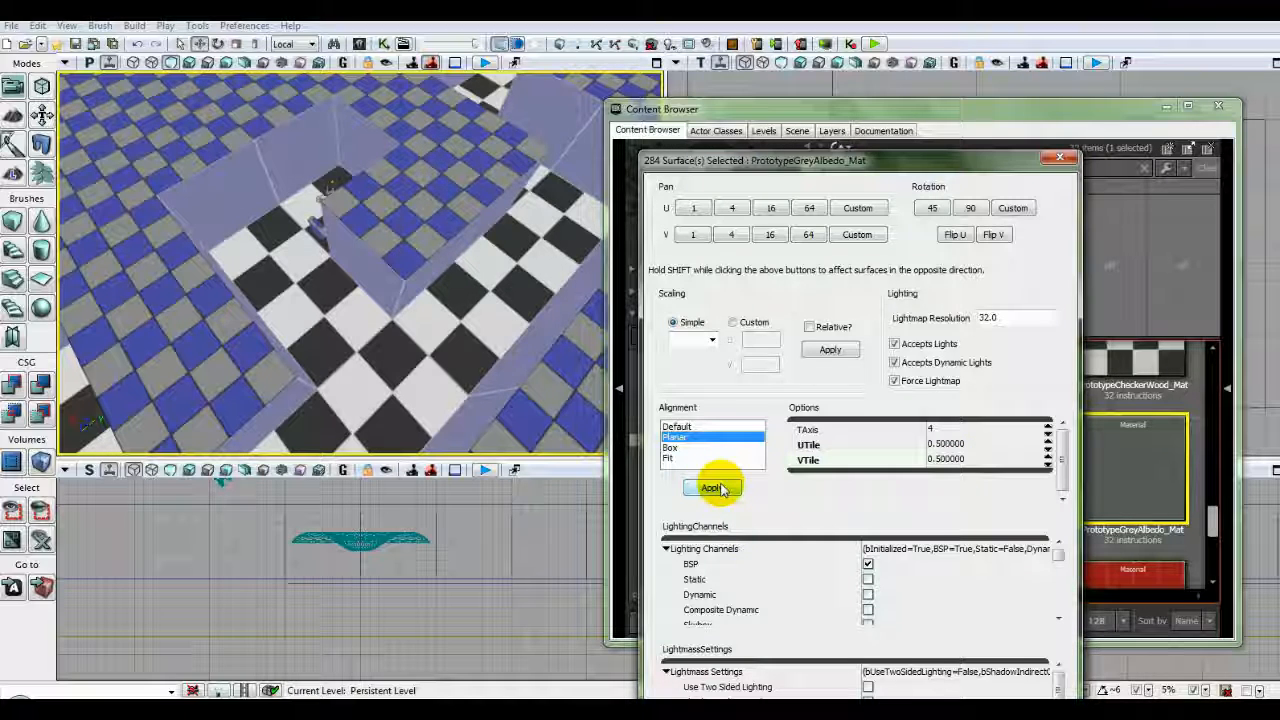
left_click_drag(571, 357, 543, 294)
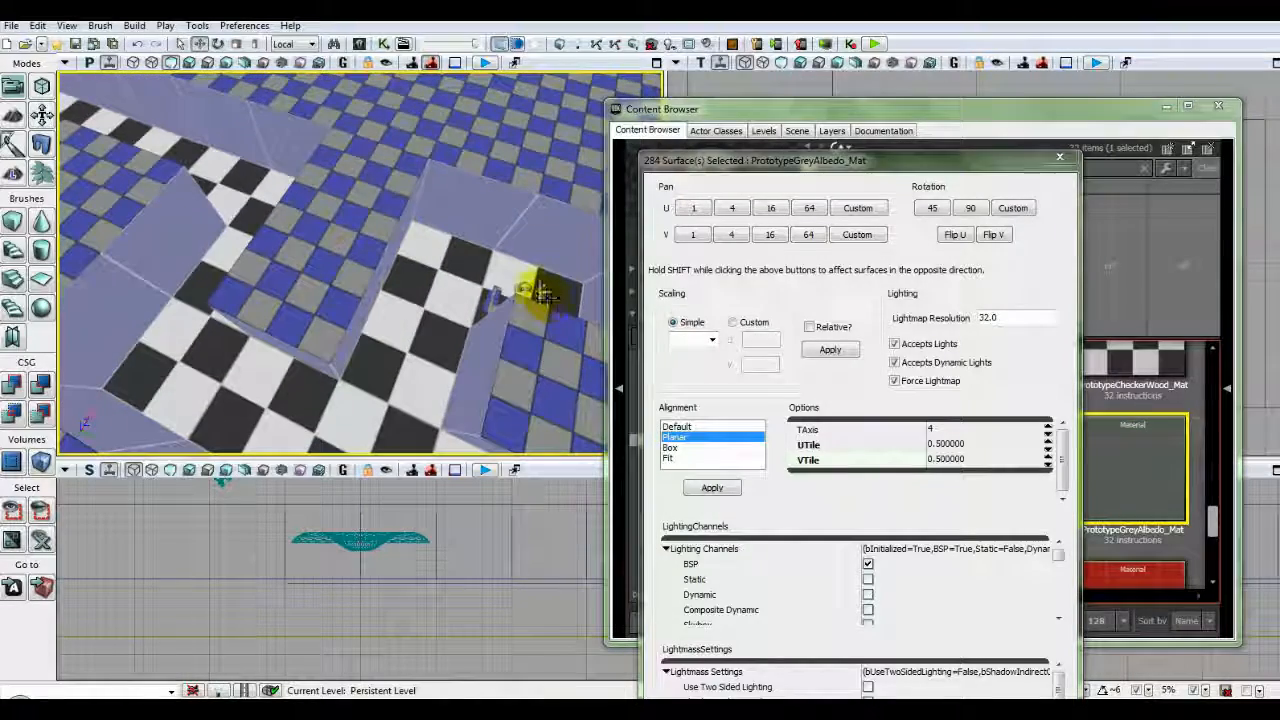
left_click(1060, 157)
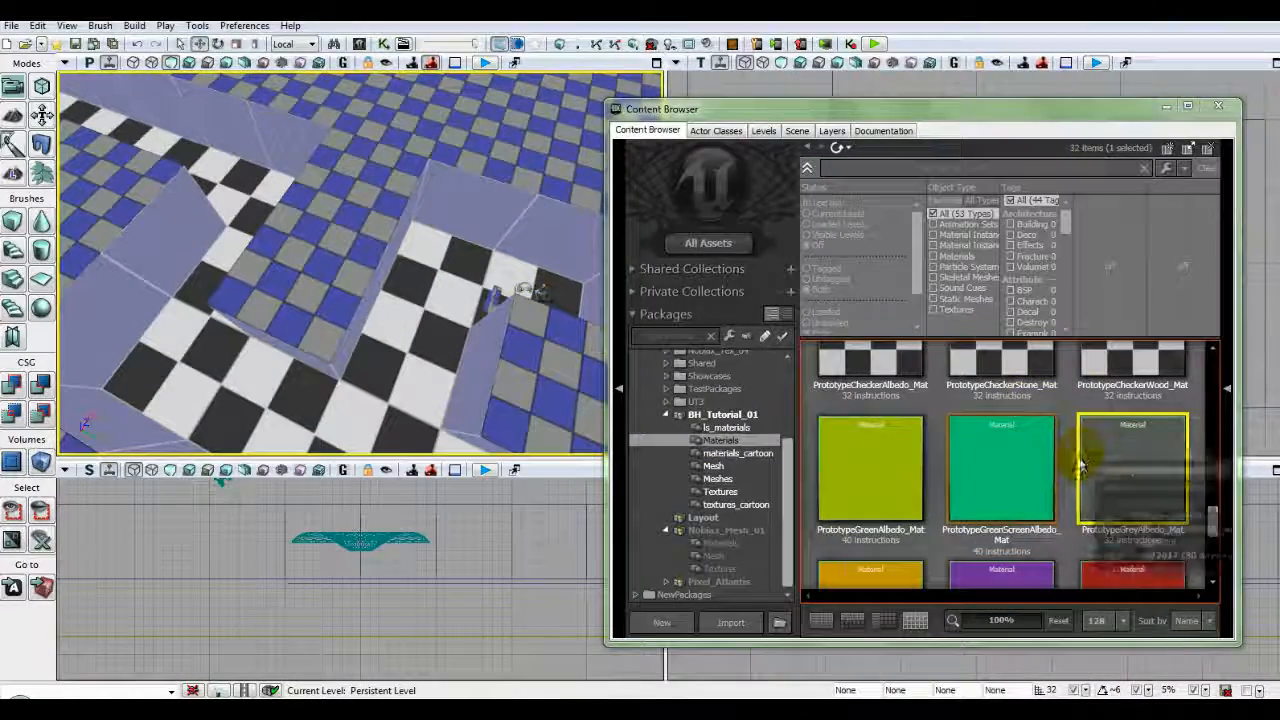
- Select the maze's wall-top surfaces using Adjacent Floors and apply PrototypeBlackAlbedo_Mat to them
scroll(1080, 491, "down", 5)
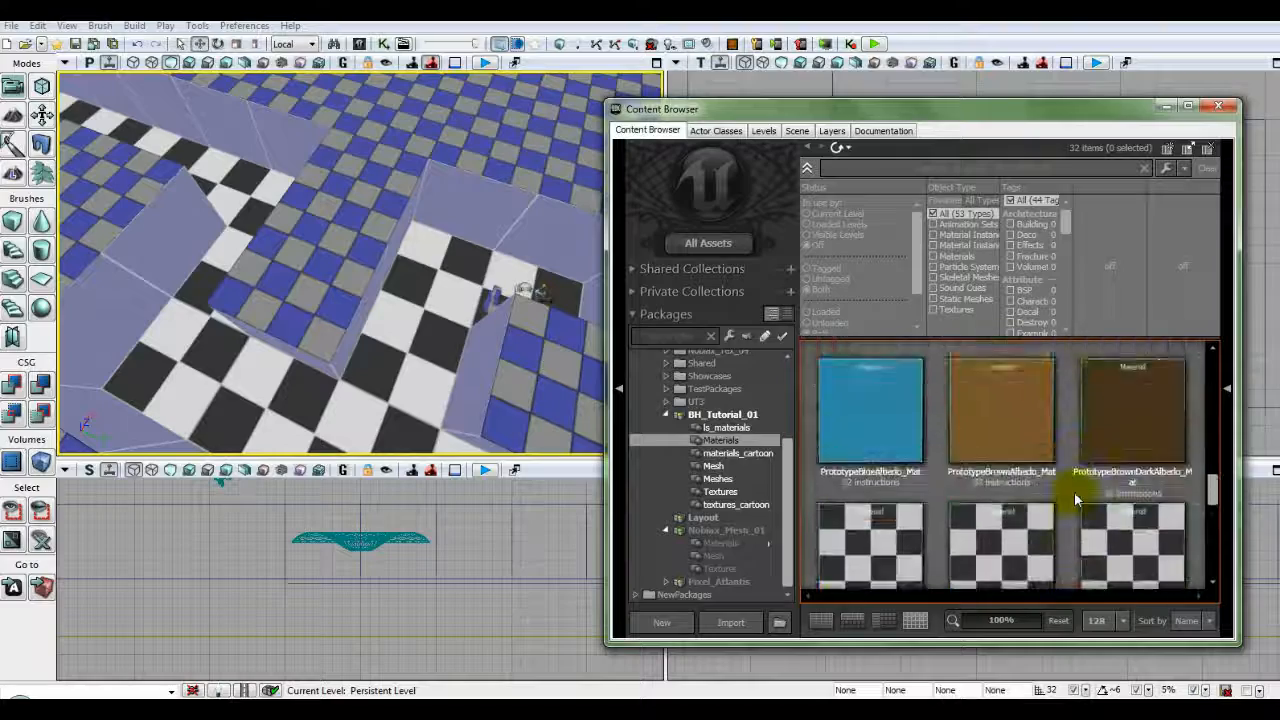
scroll(1077, 500, "up", 1)
left_click(1000, 455)
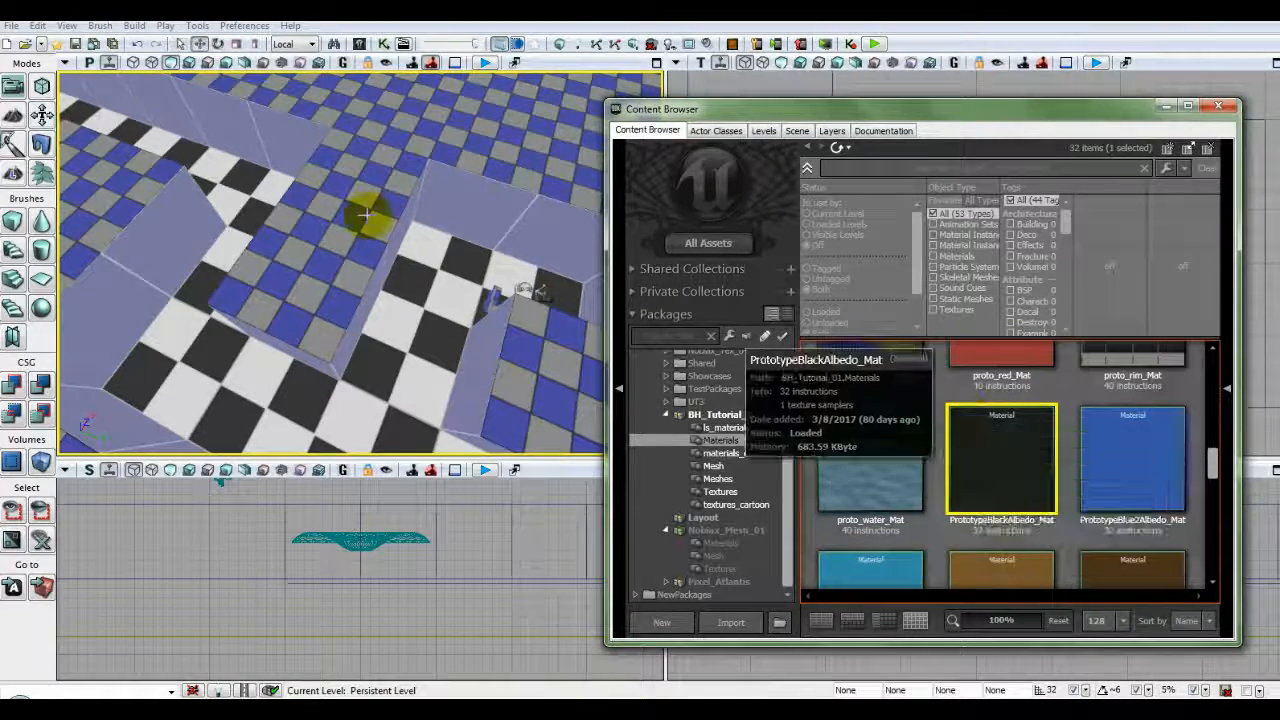
left_click(320, 244)
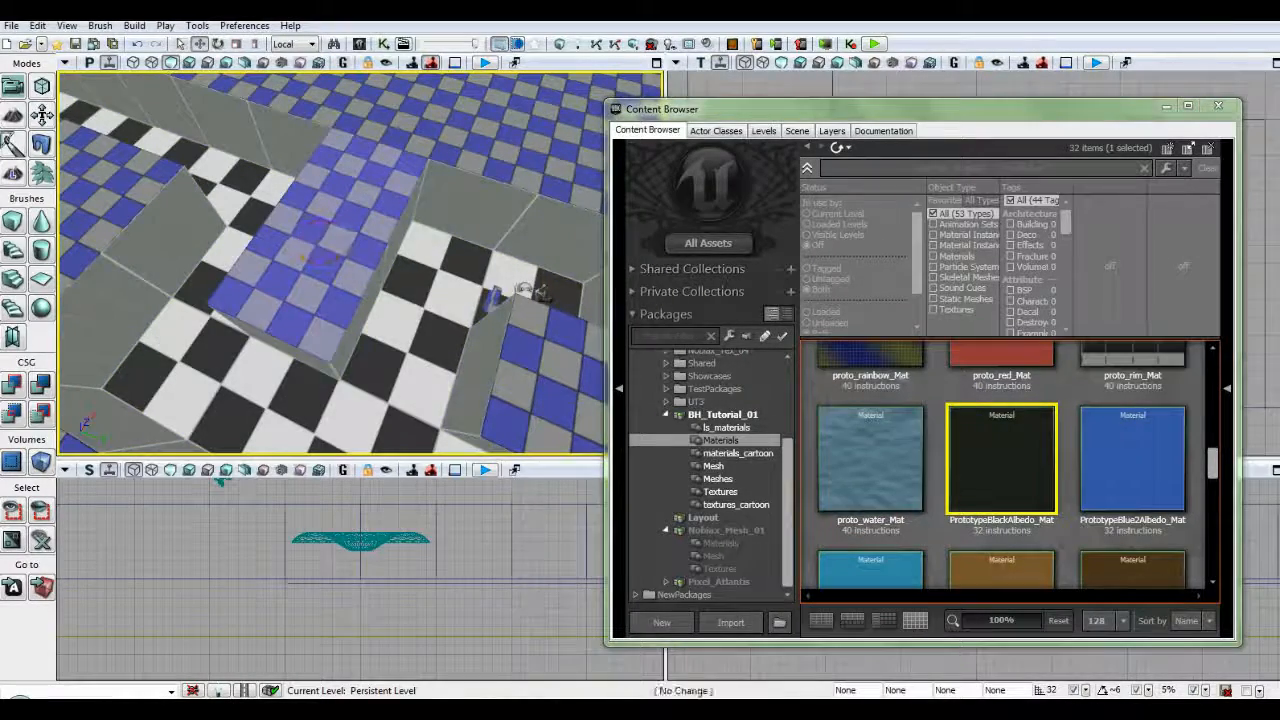
right_click(320, 226)
mouse_move(575, 398)
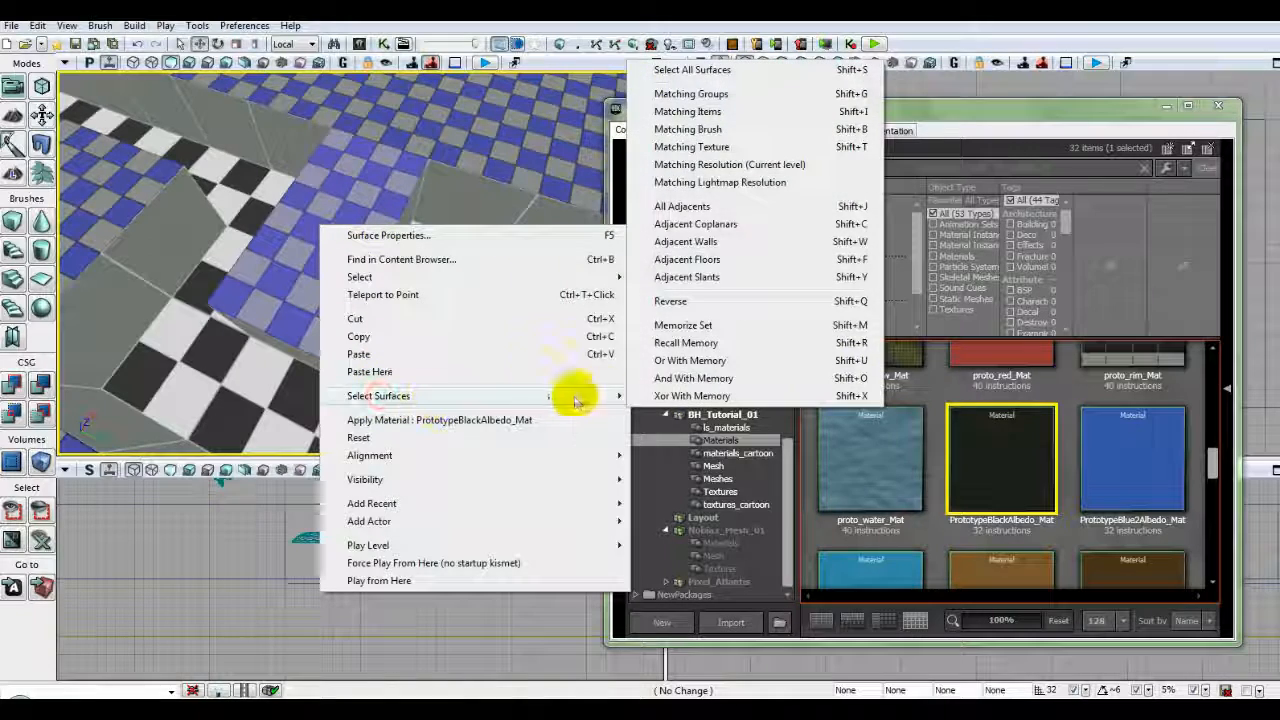
left_click(688, 259)
mouse_move(440, 226)
left_mouse_down()
mouse_move(490, 288)
mouse_move(440, 226)
left_mouse_up()
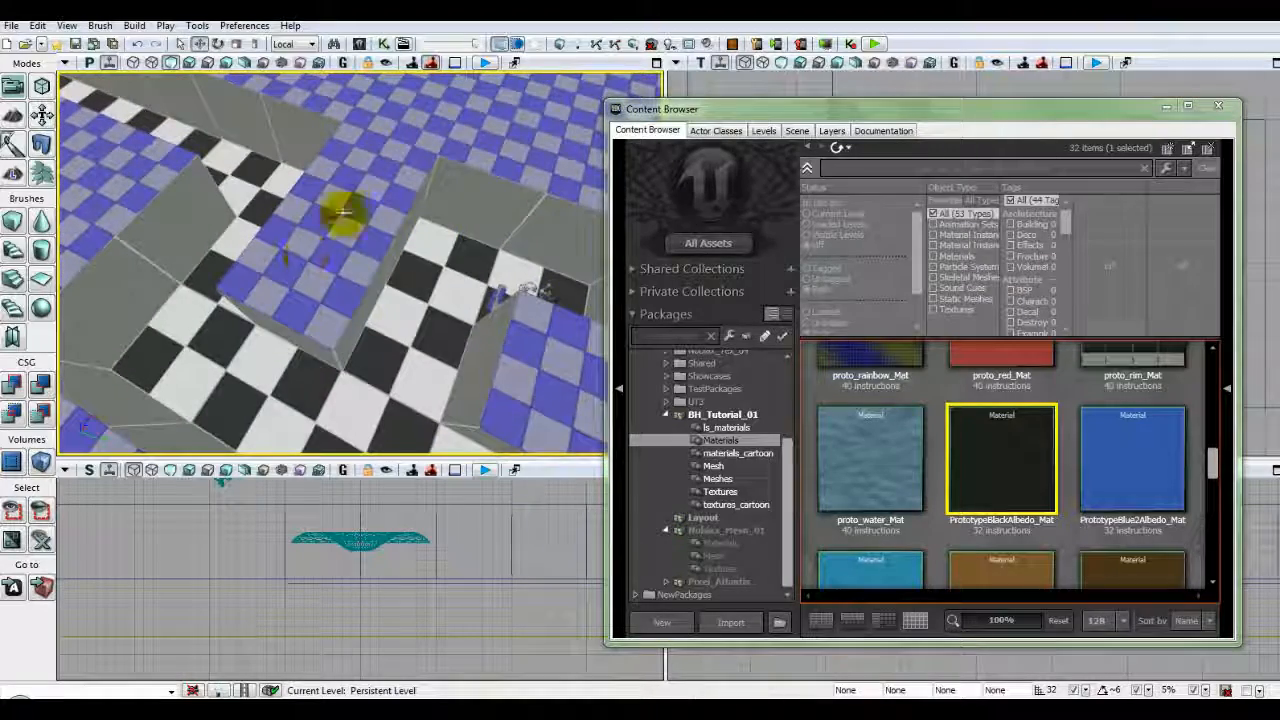
mouse_move(345, 216)
left_mouse_down()
mouse_move(440, 196)
mouse_move(349, 205)
left_mouse_up()
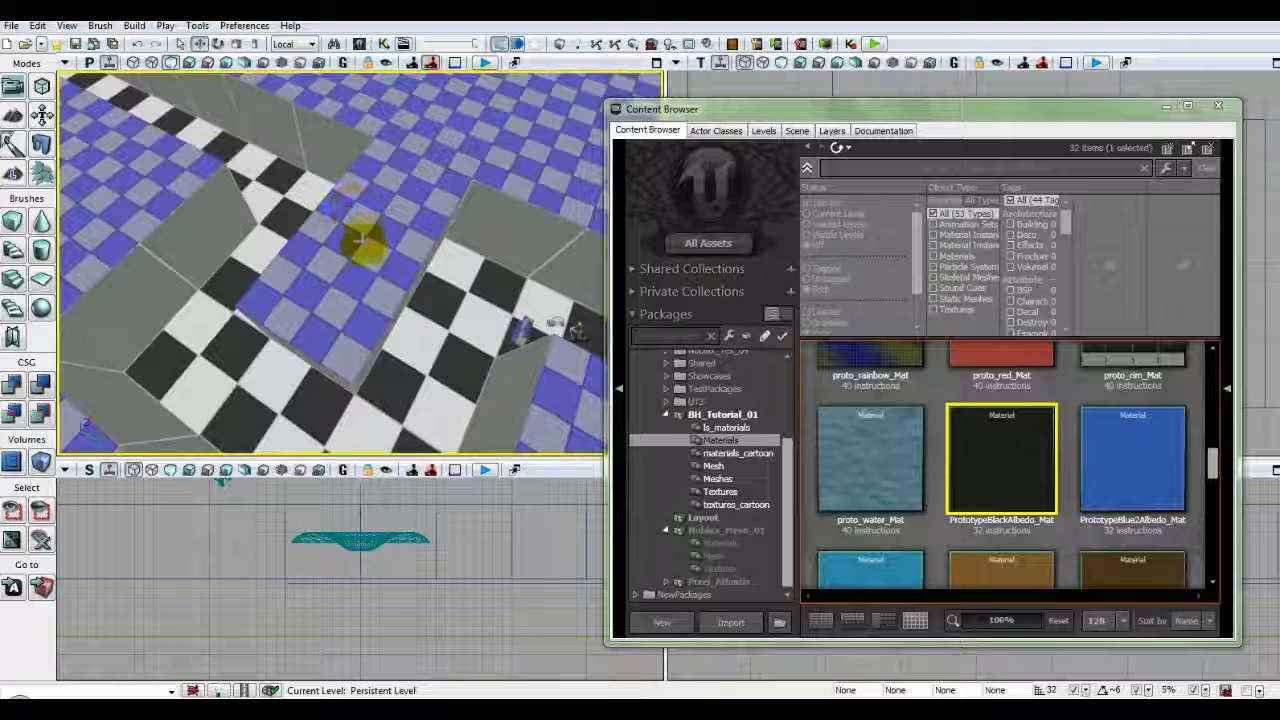
right_click(335, 257)
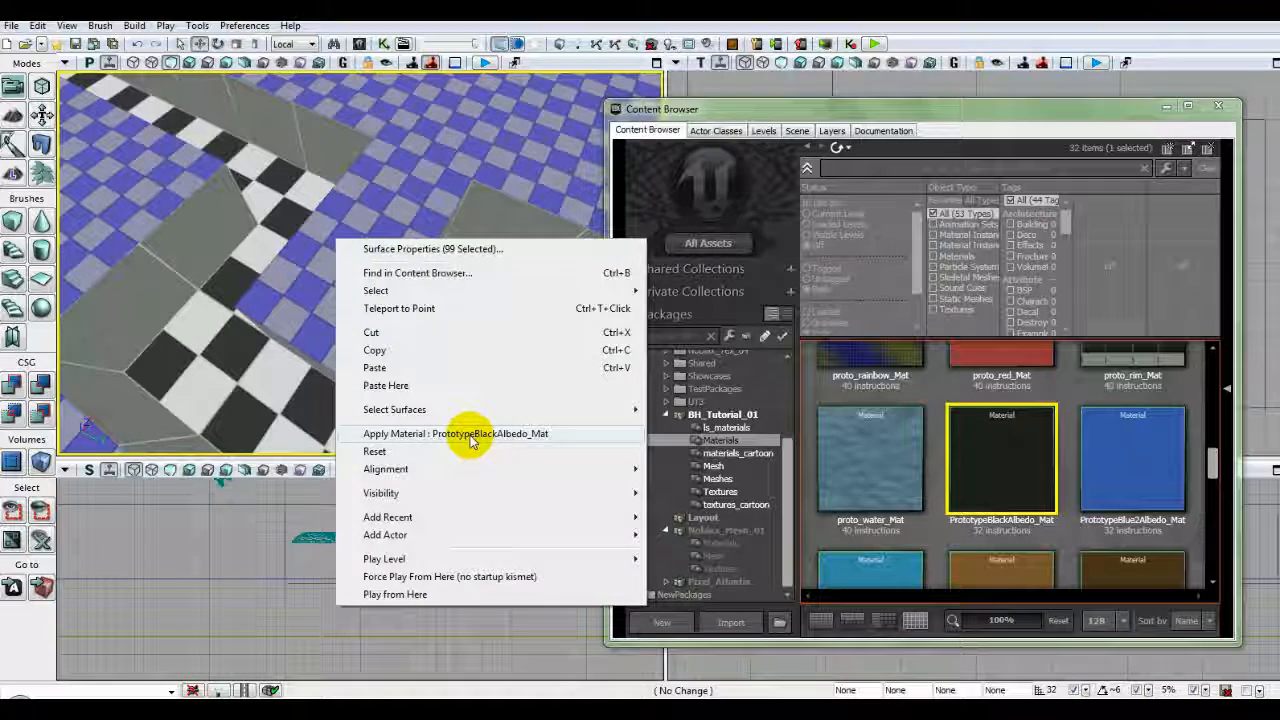
left_click(470, 436)
- Apply the Planar alignment with 0.5 UTile and VTile to the black wall tops, closing the surface properties and Content Browser
right_click(357, 285)
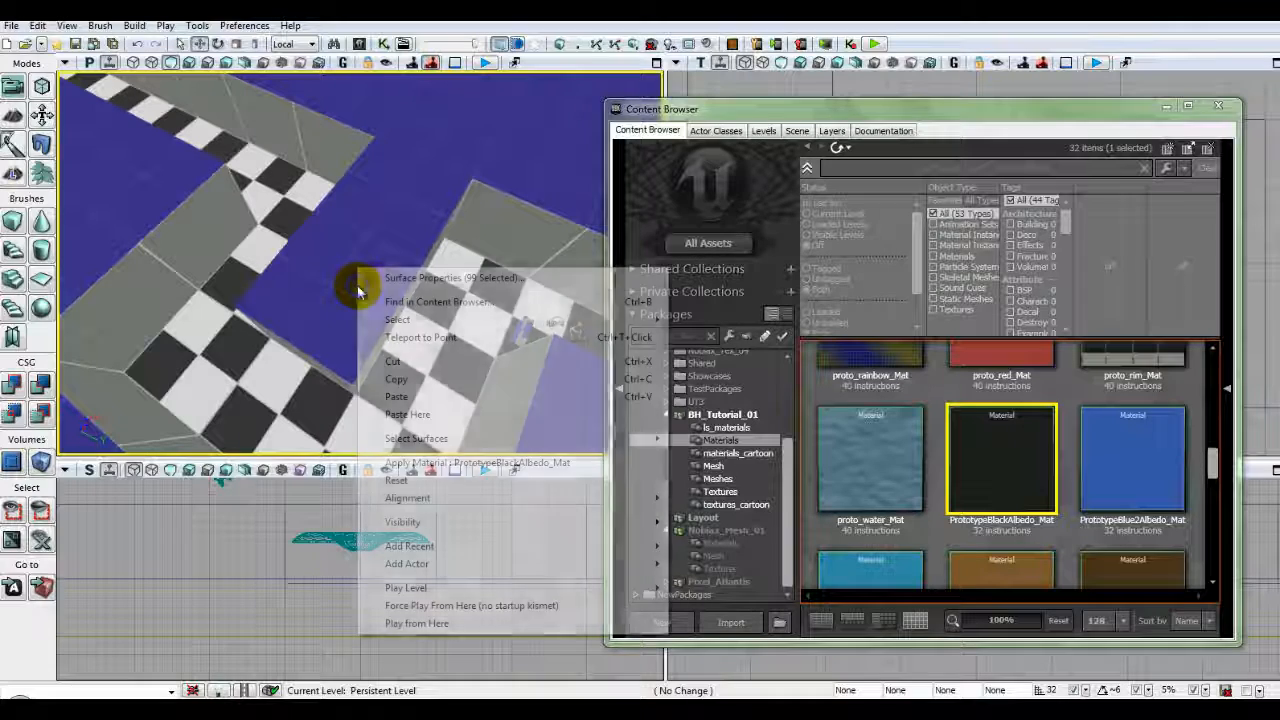
left_click(375, 275)
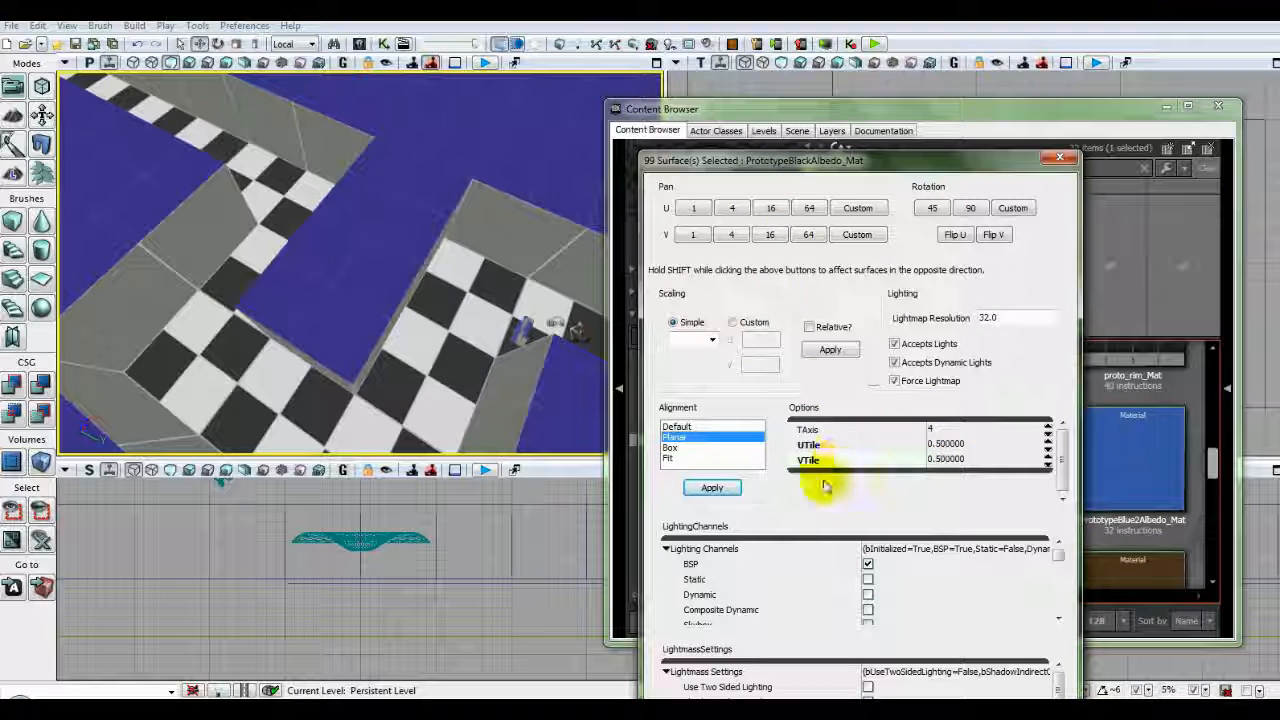
left_click(713, 490)
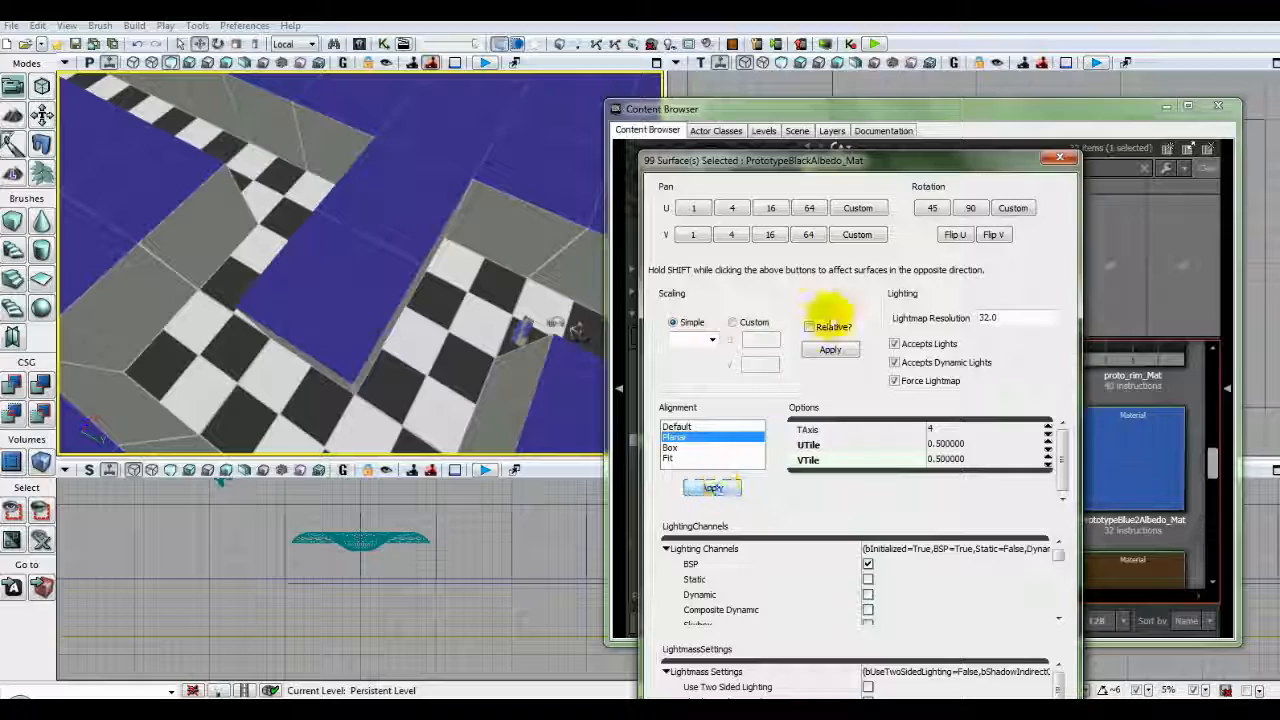
left_click(1060, 160)
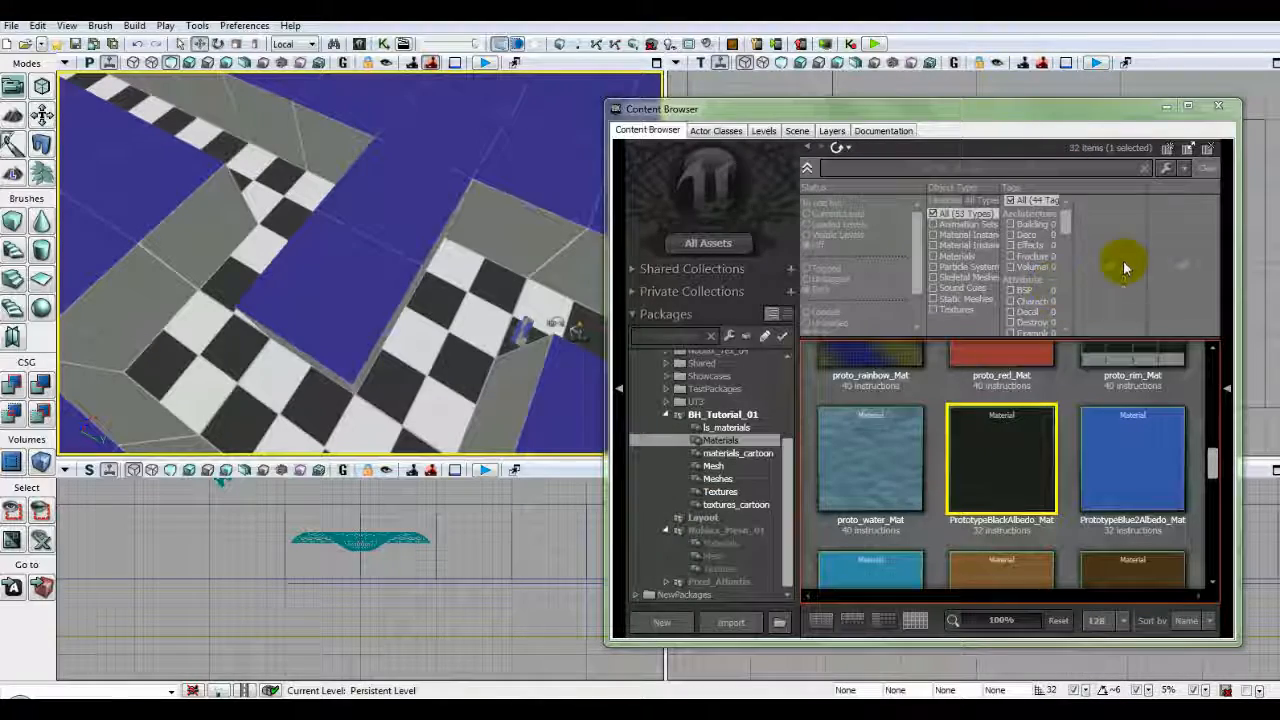
left_click(1220, 106)
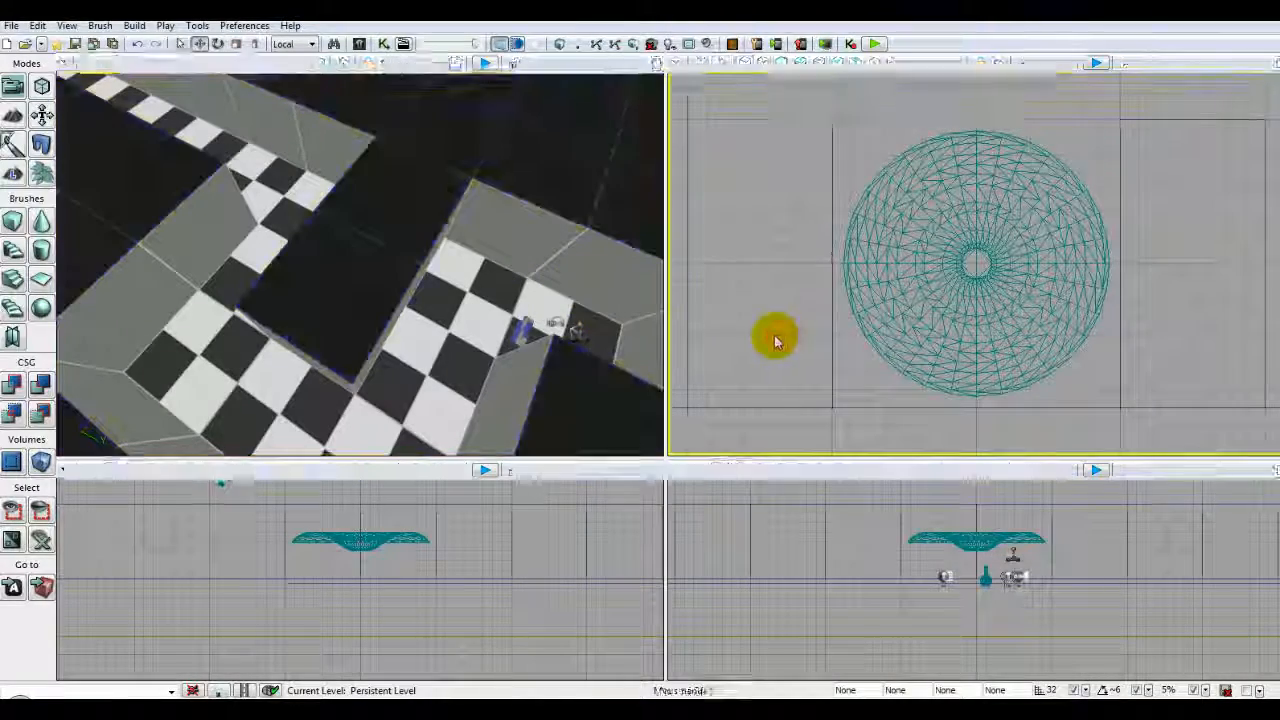
- Play-test the level and walk through the maze to examine the grey walls and black wall tops
mouse_move(466, 206)
left_mouse_down()
mouse_move(466, 180)
mouse_move(457, 214)
left_mouse_up()
right_click_drag(457, 214, 457, 214)
left_click_drag(457, 214, 457, 214)
left_click(873, 44)
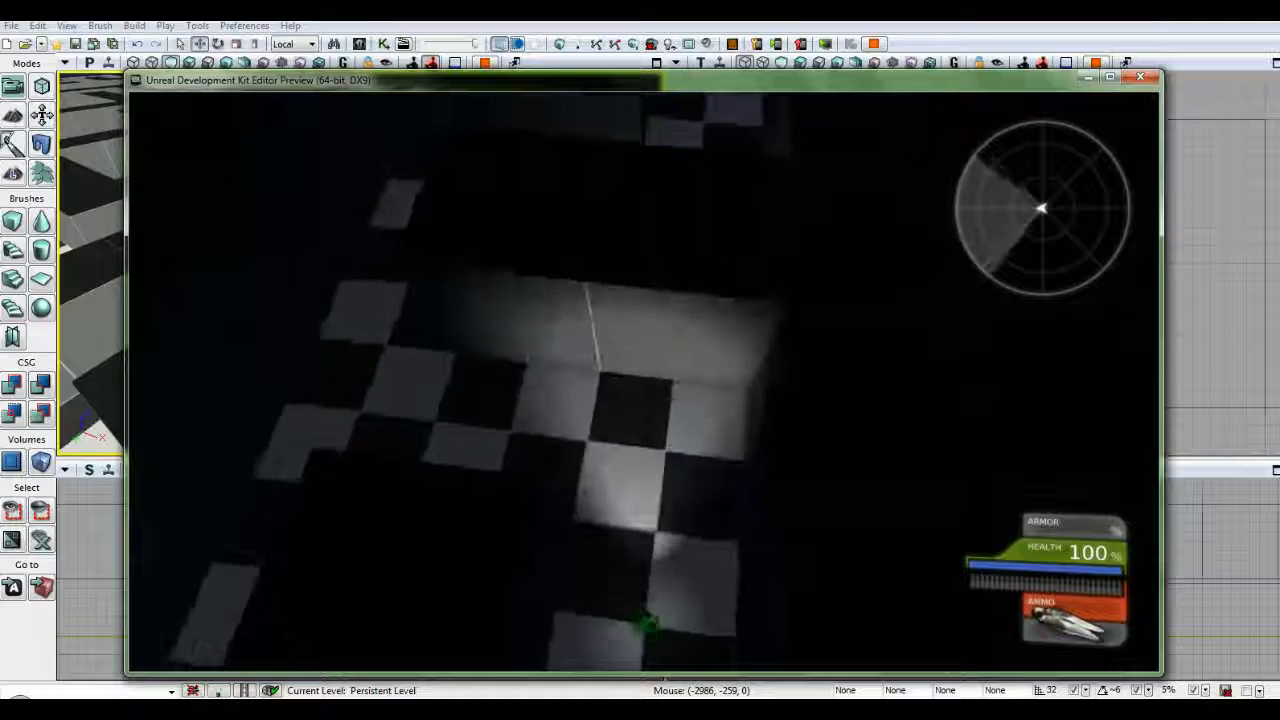
key("w")
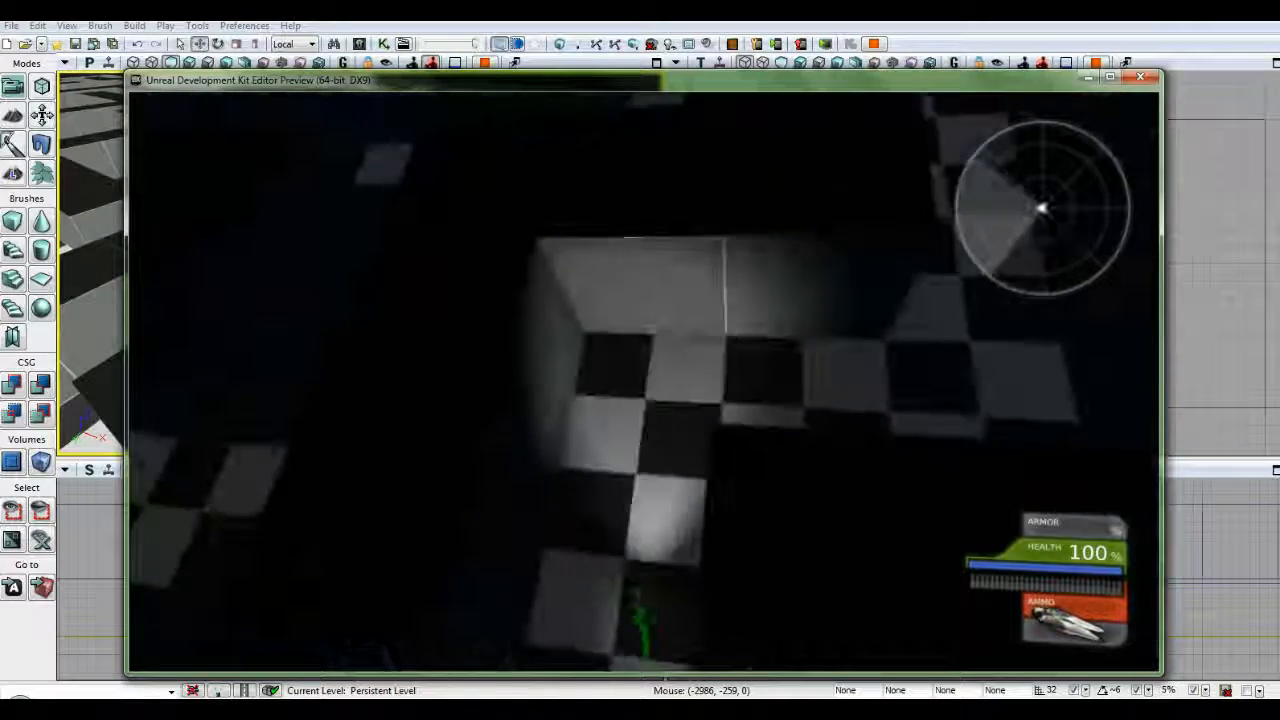
- Walk further through the maze corridors to inspect the textured floor and walls, and end the play-test
key("w")
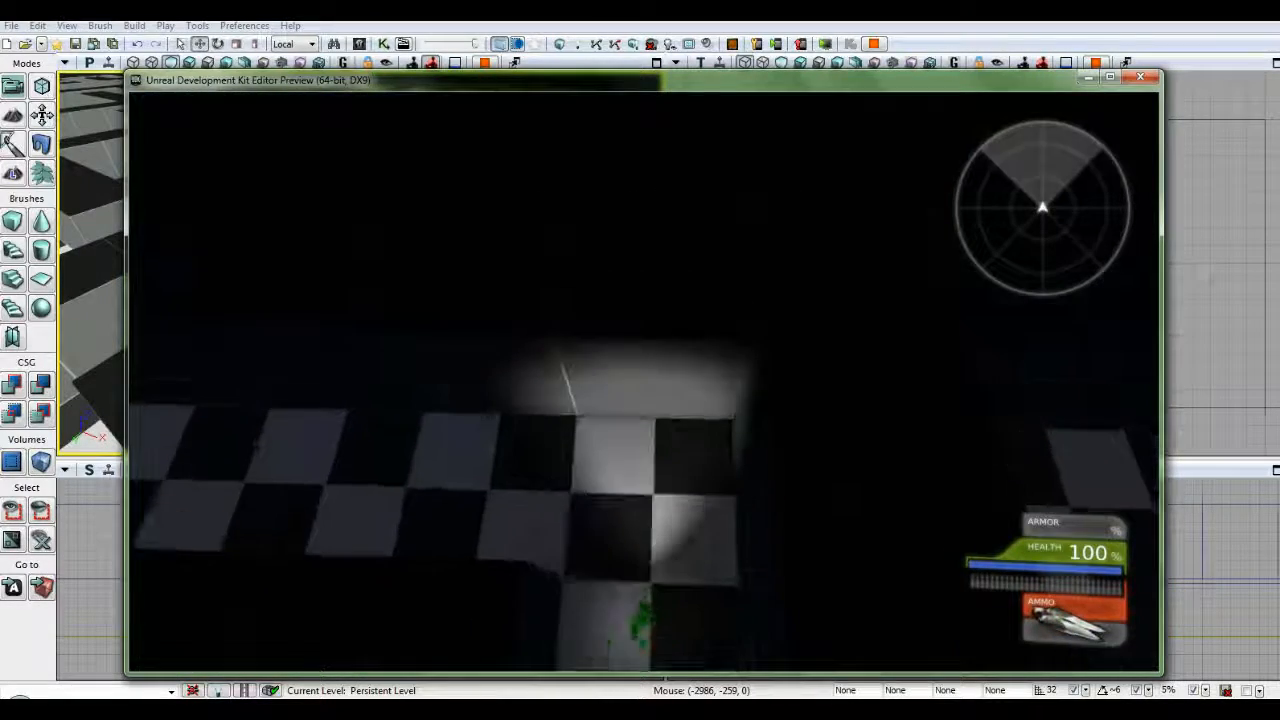
key("s")
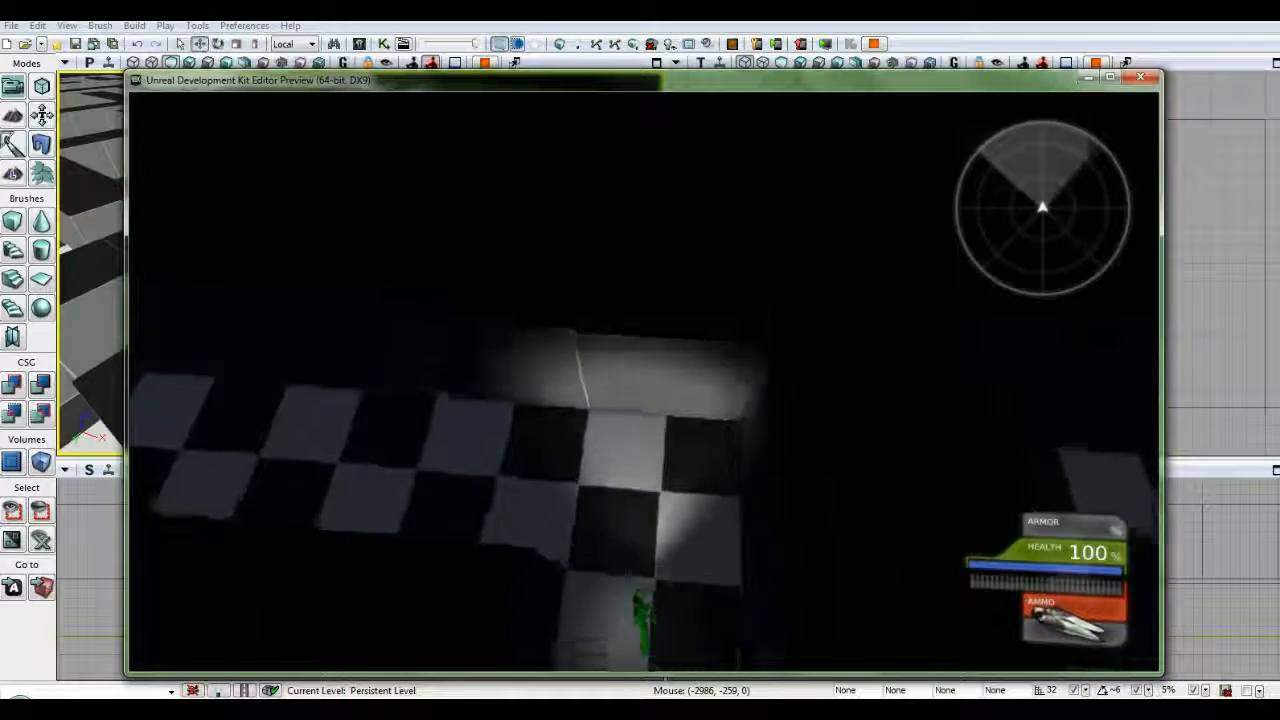
key("w")
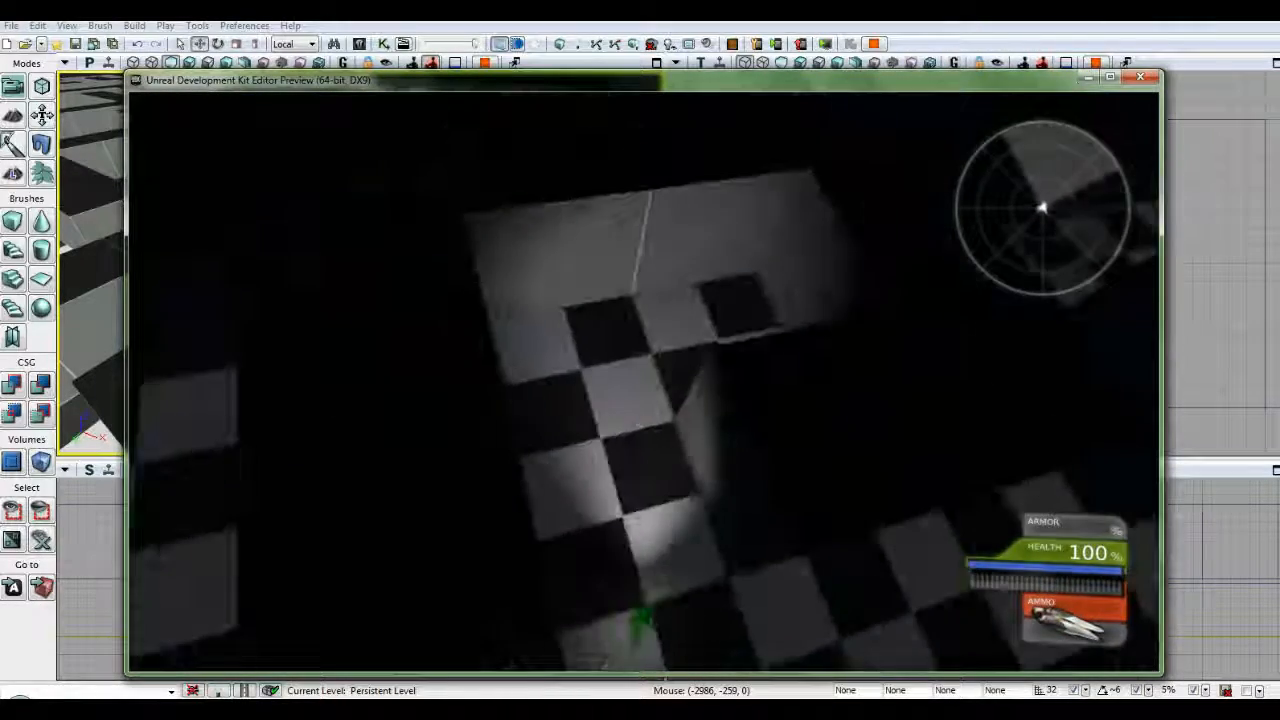
key("Escape")
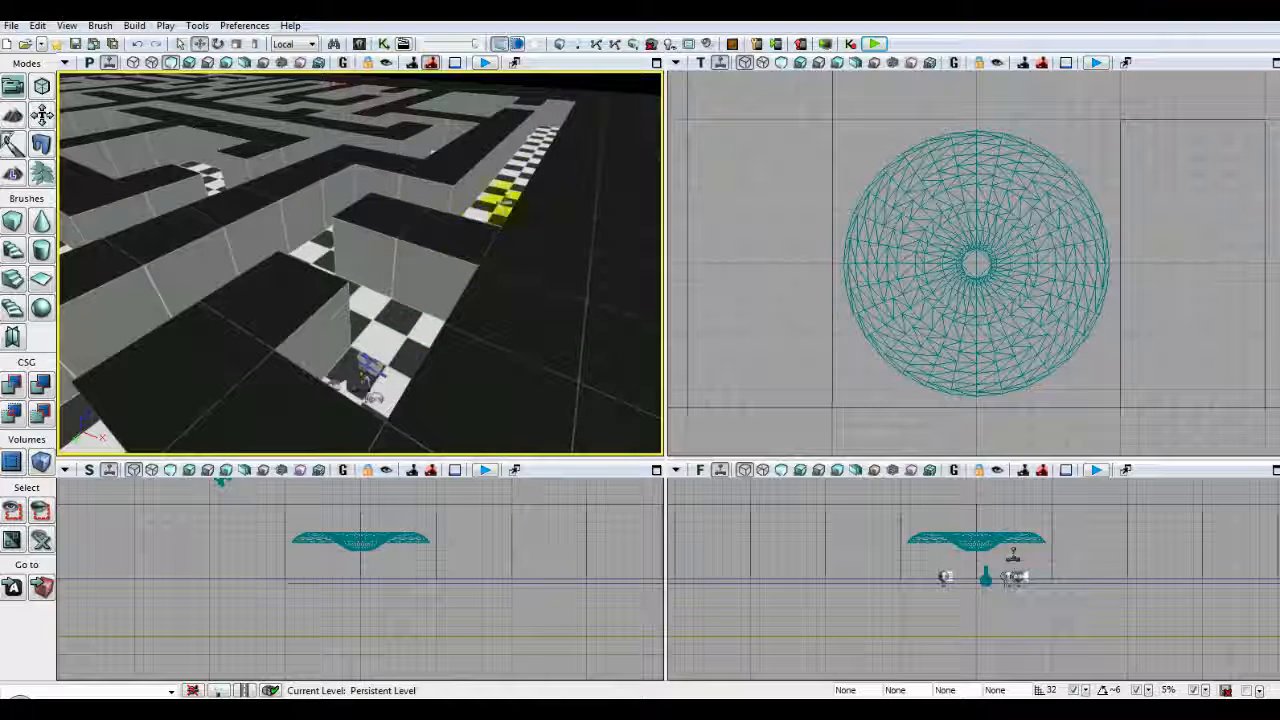
- Build the level's lighting at Preview quality with Lightmass, dismiss the build reports and save the level
left_click(578, 46)
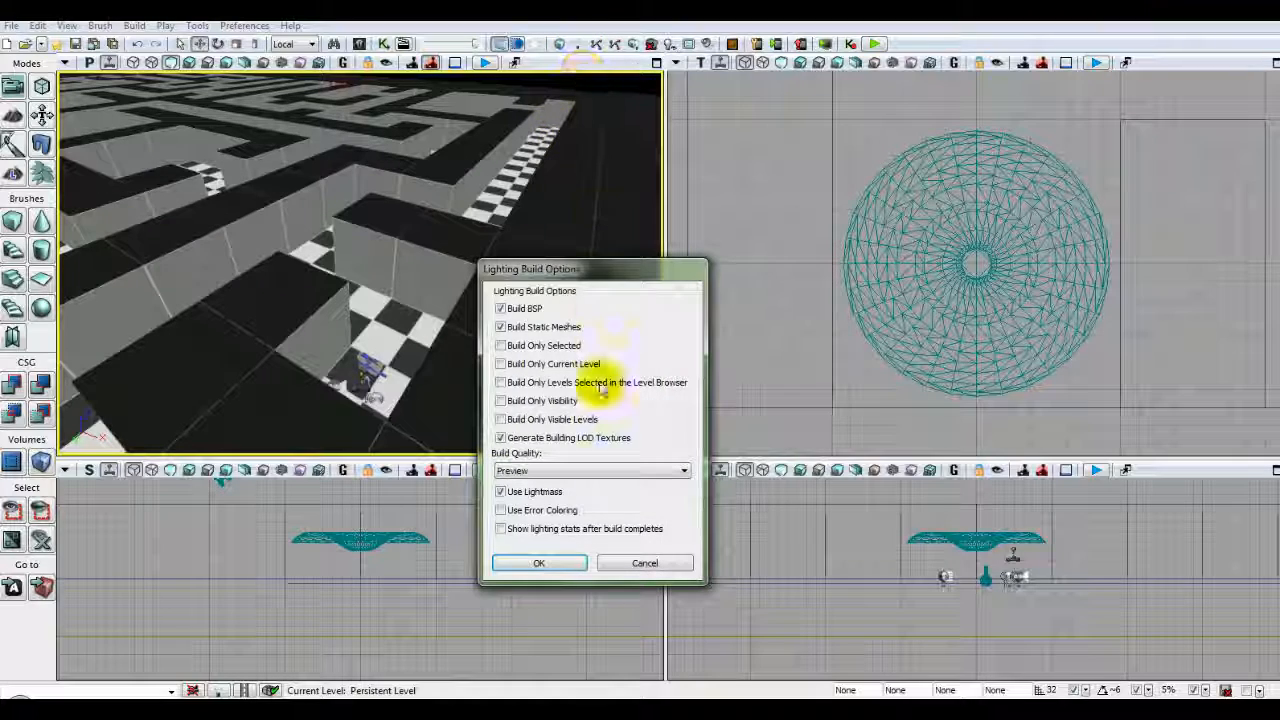
left_click(565, 563)
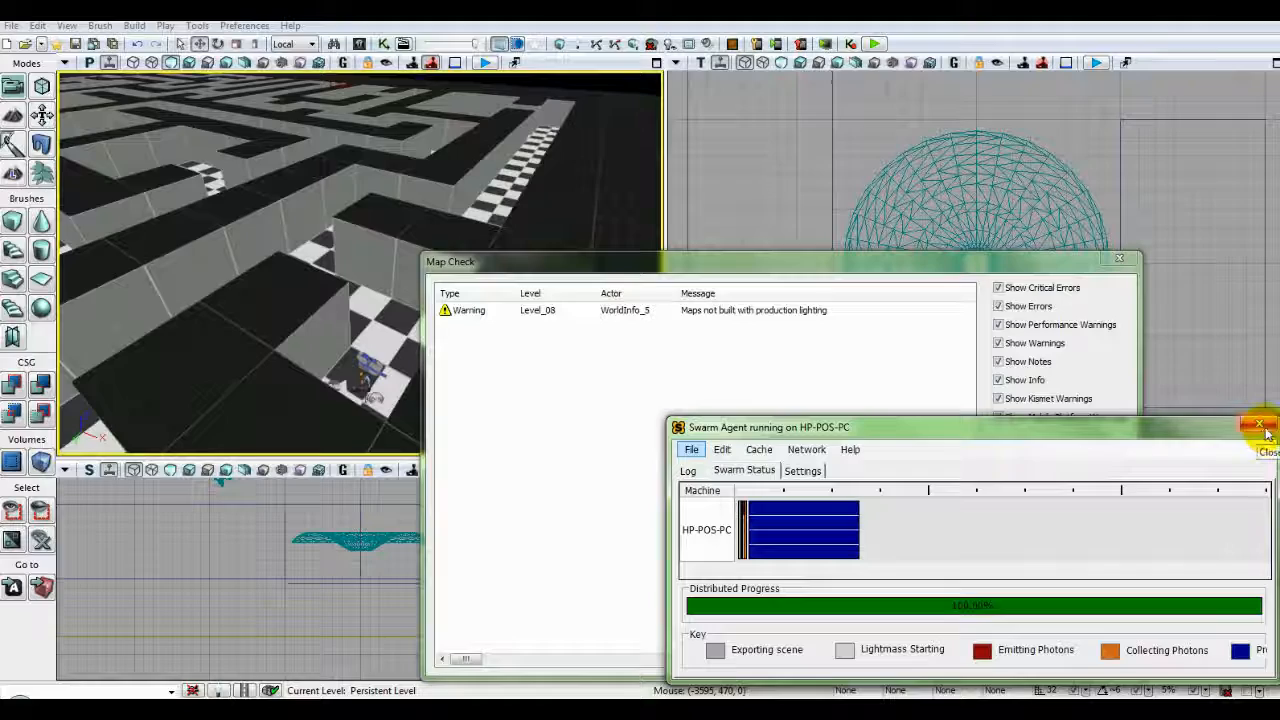
left_click(1258, 427)
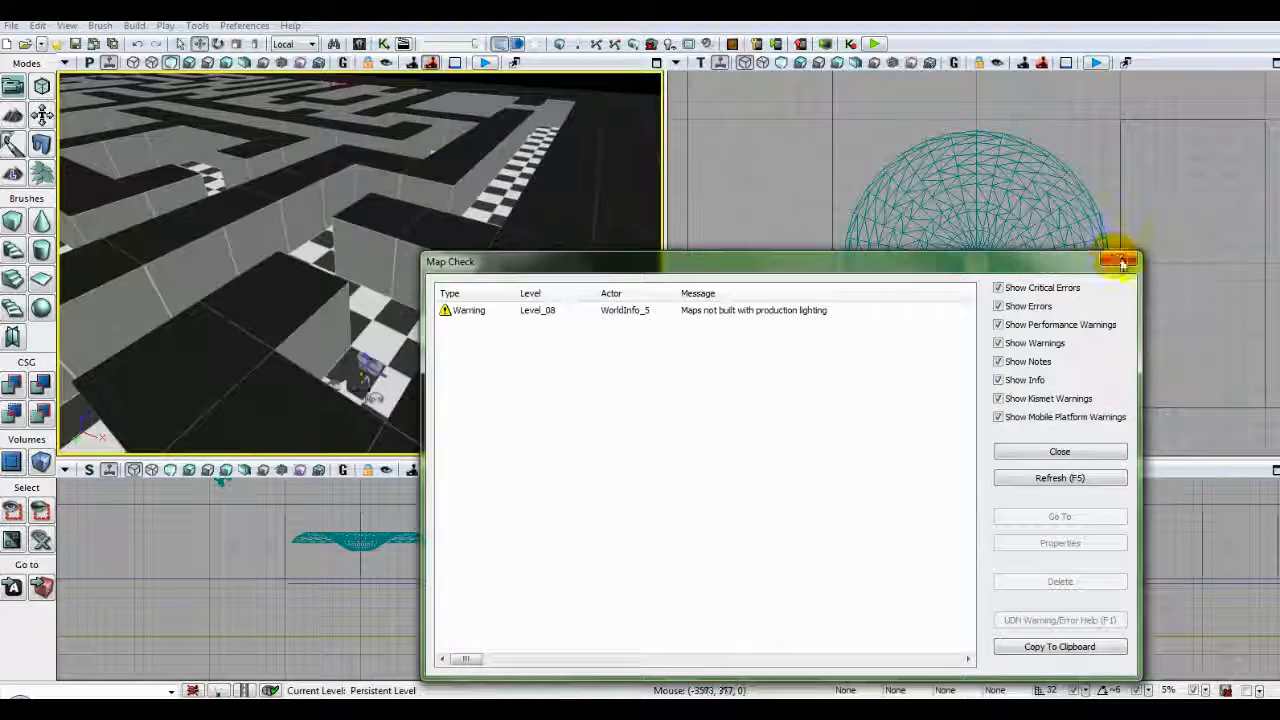
left_click(1122, 262)
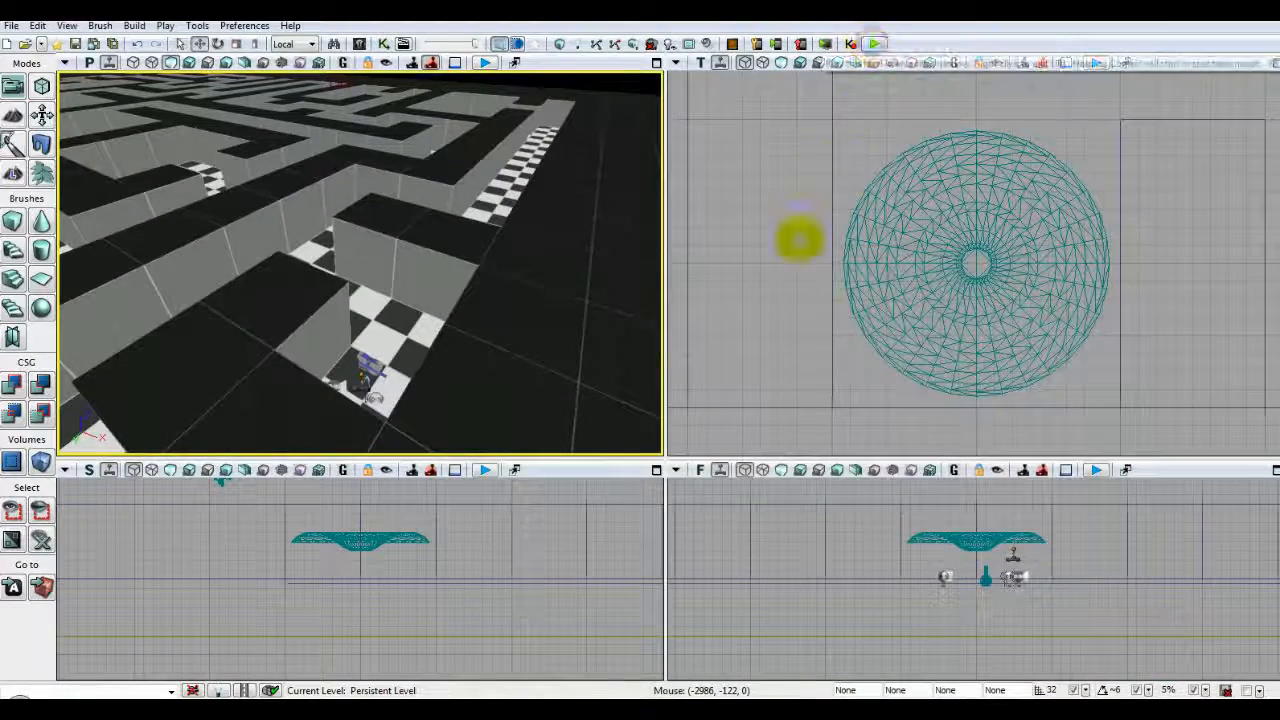
key("ctrl+s")
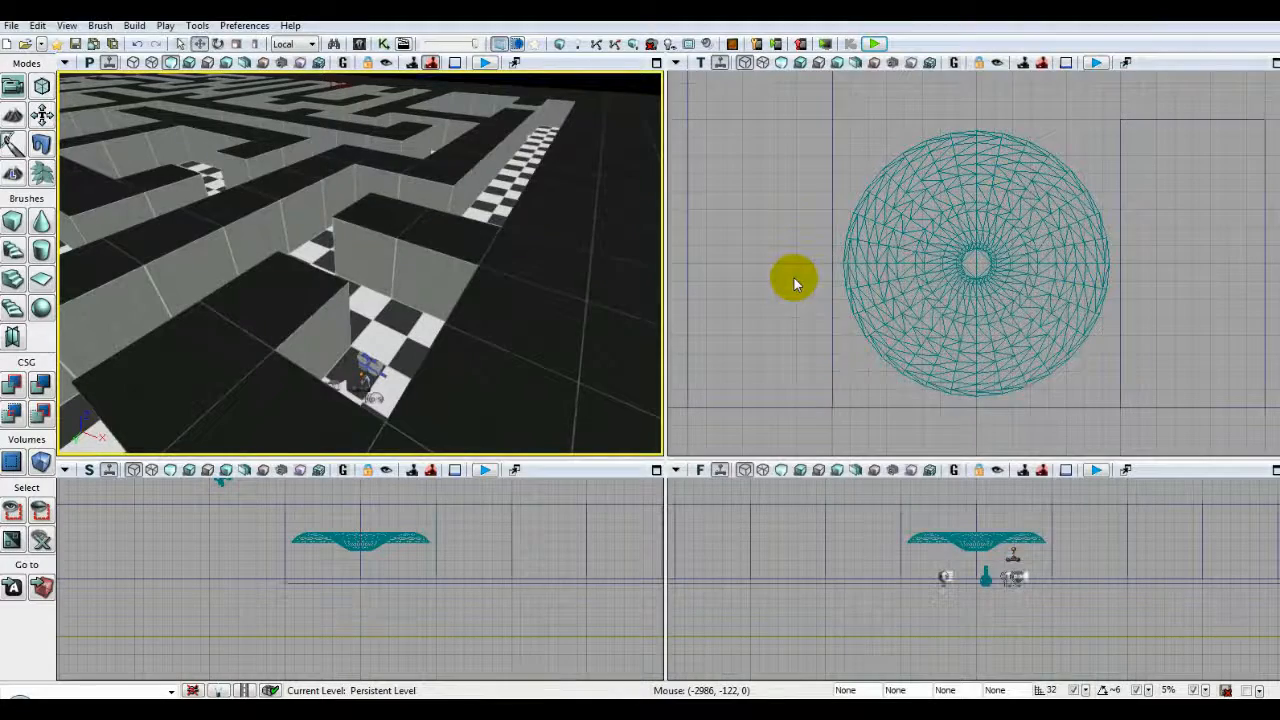
- Play-test the rebuilt level, walking through the maze corridors to examine the materials under the new lighting, and exit
key("F8")
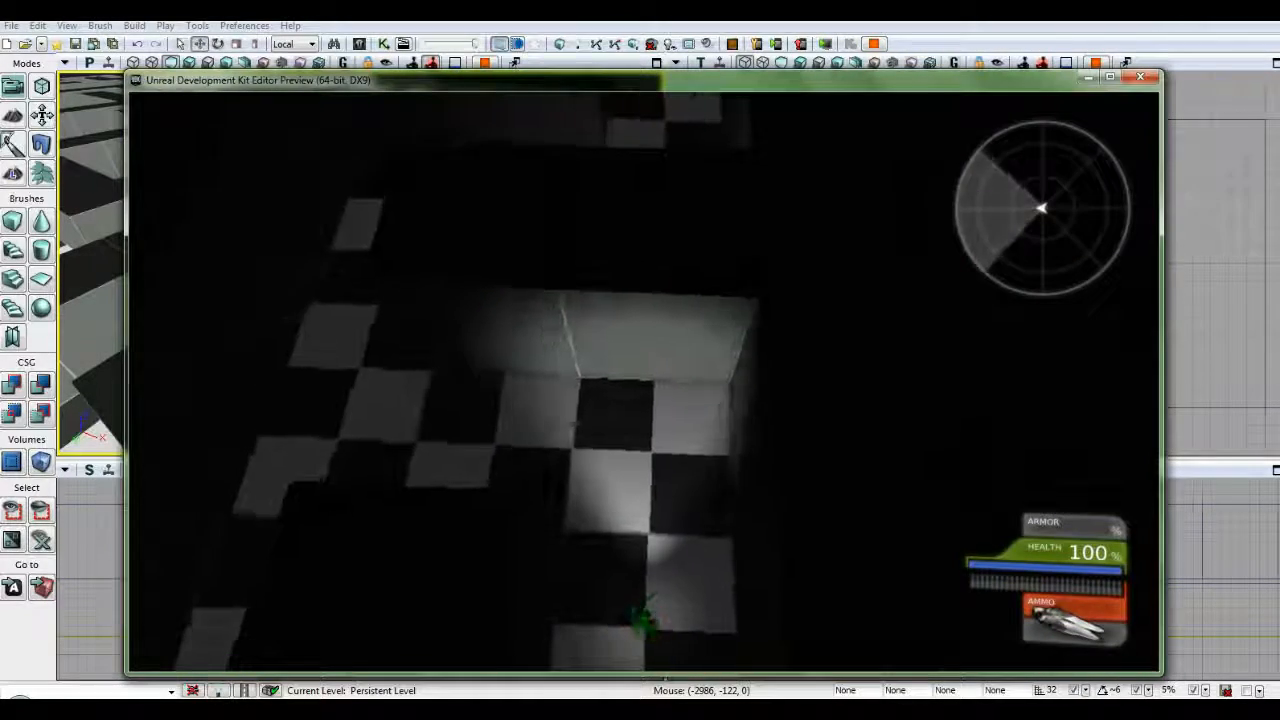
key("w")
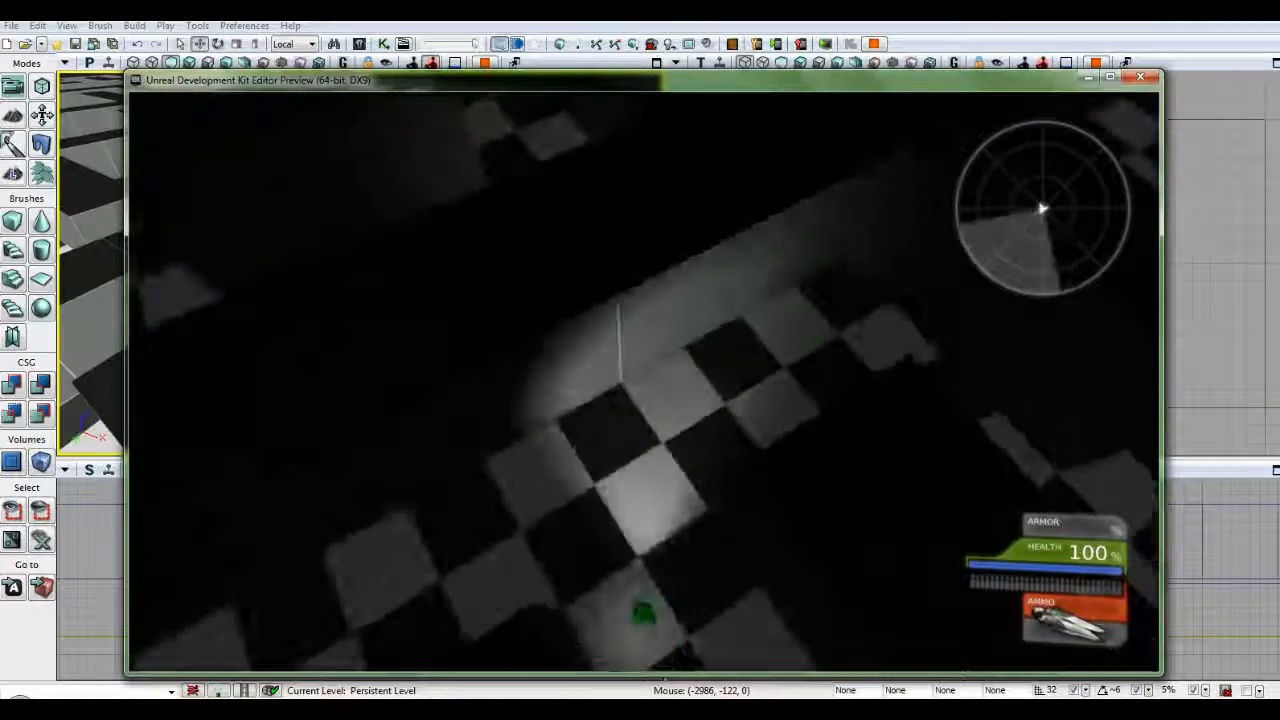
key("w")
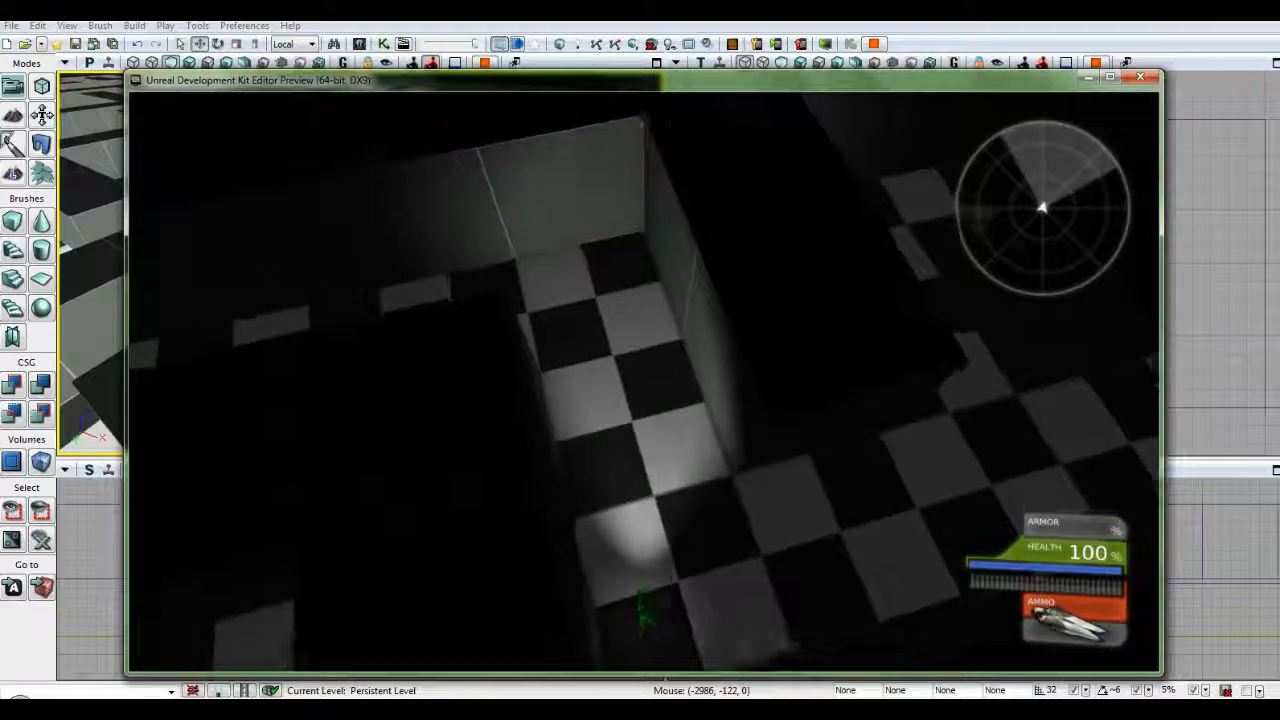
key("w")
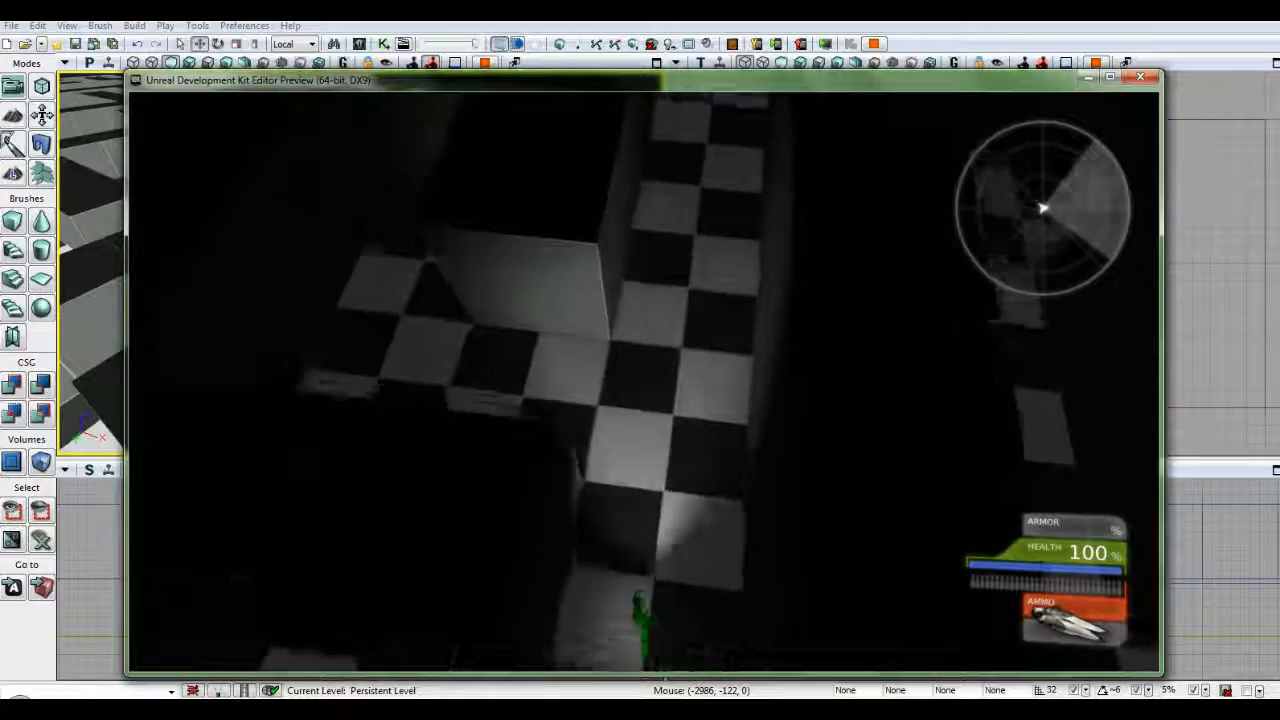
key("w")
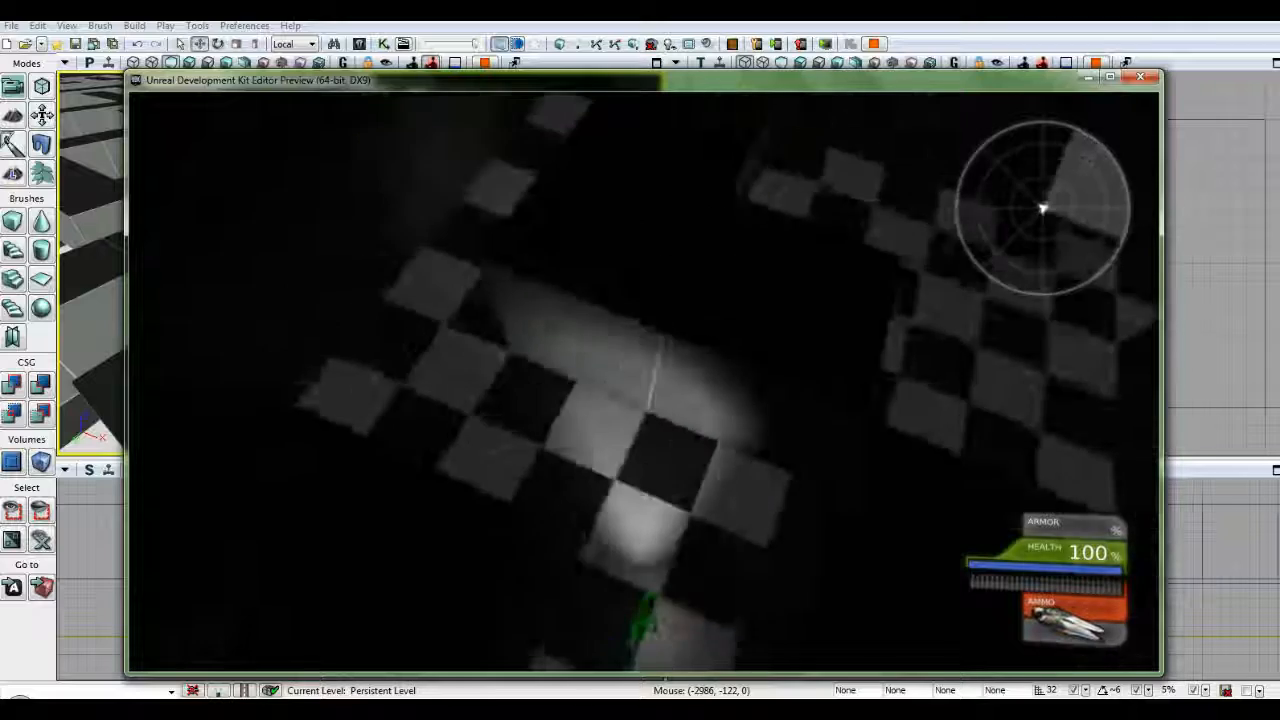
key("w")
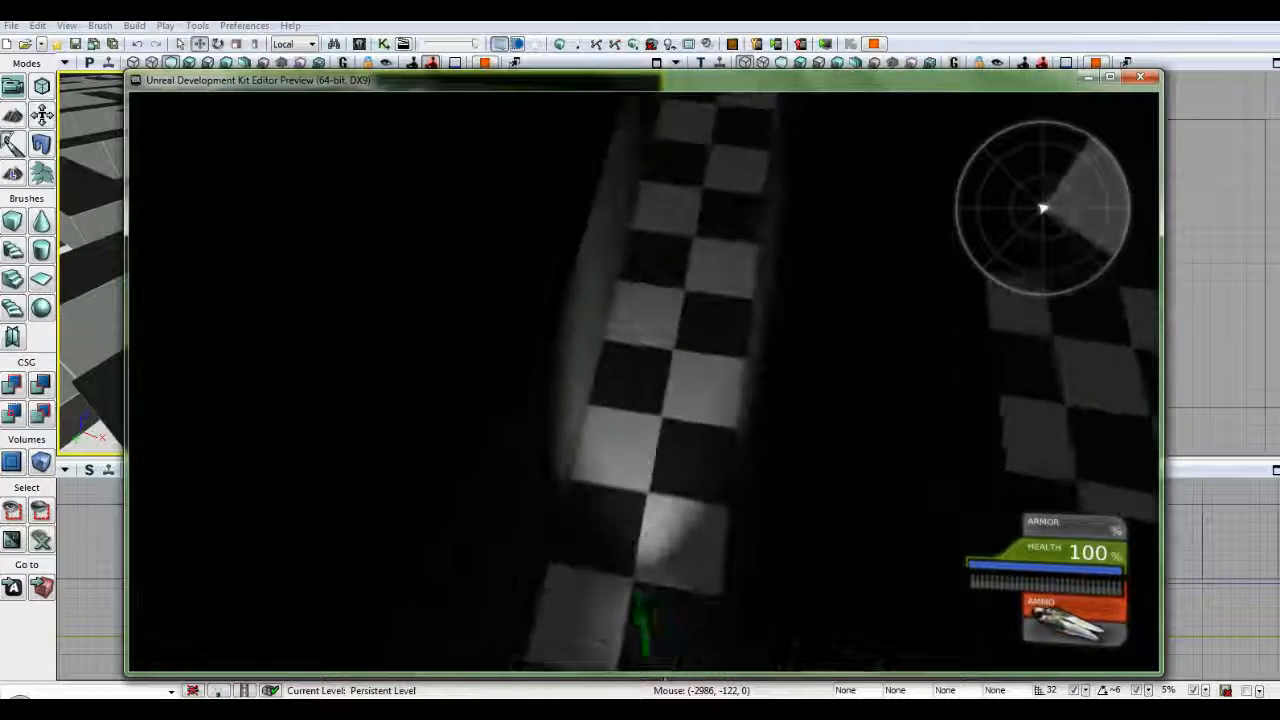
key("w")
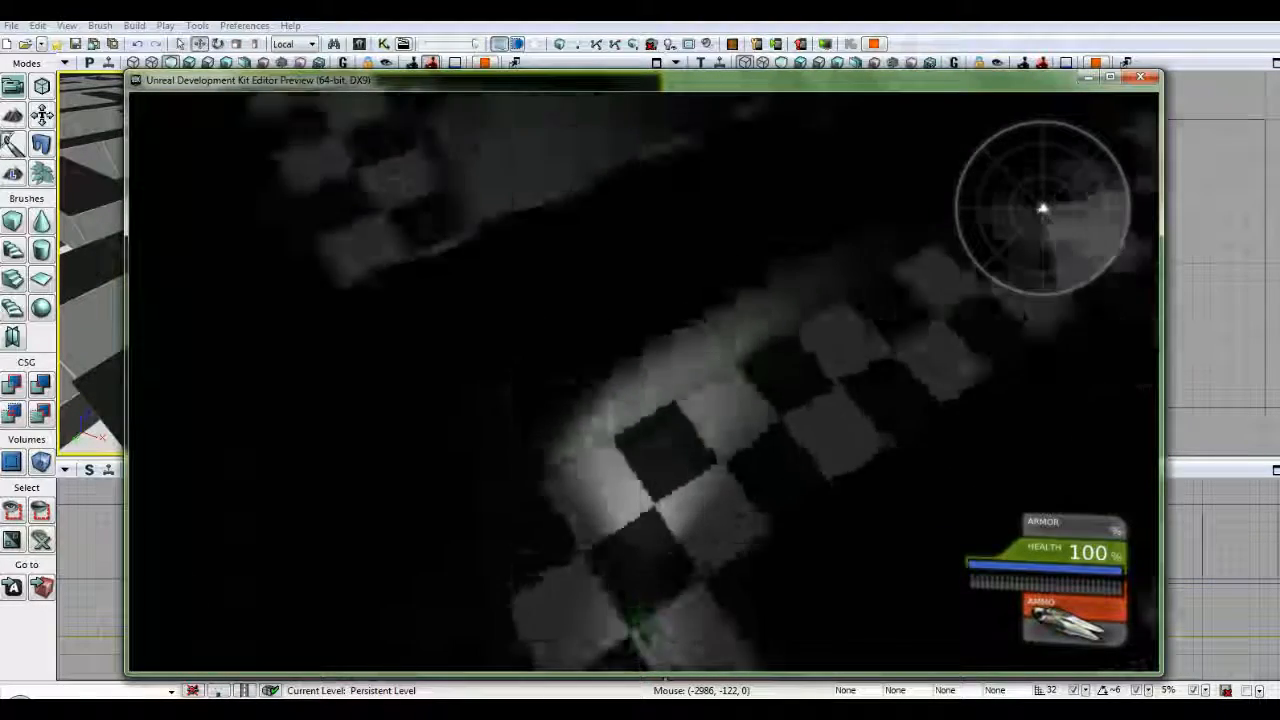
key("w")
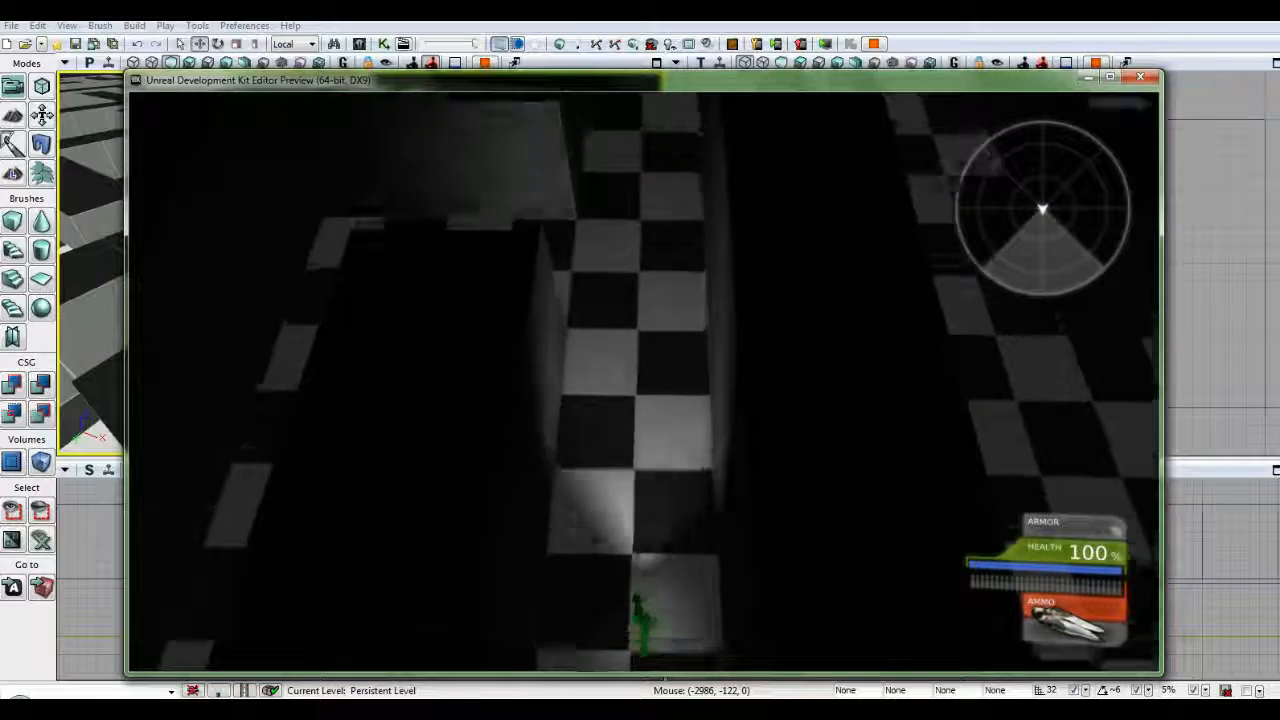
key("w")
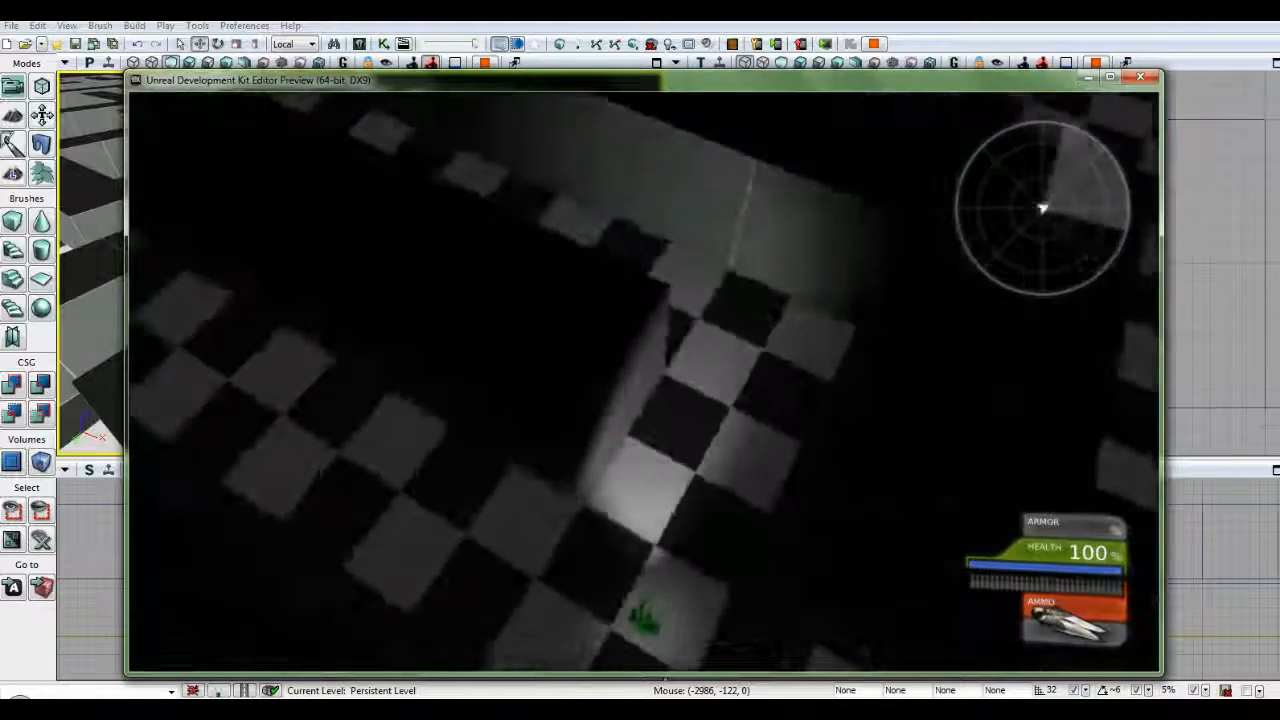
key("w")
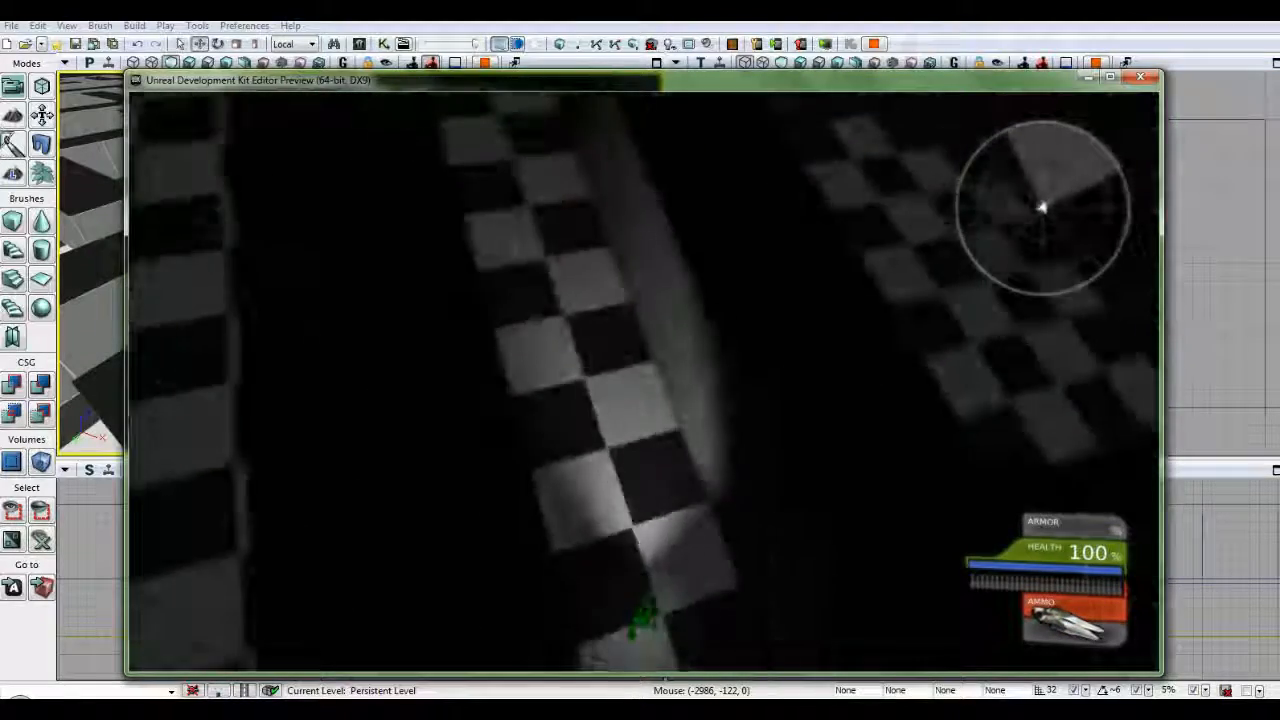
key("Escape")
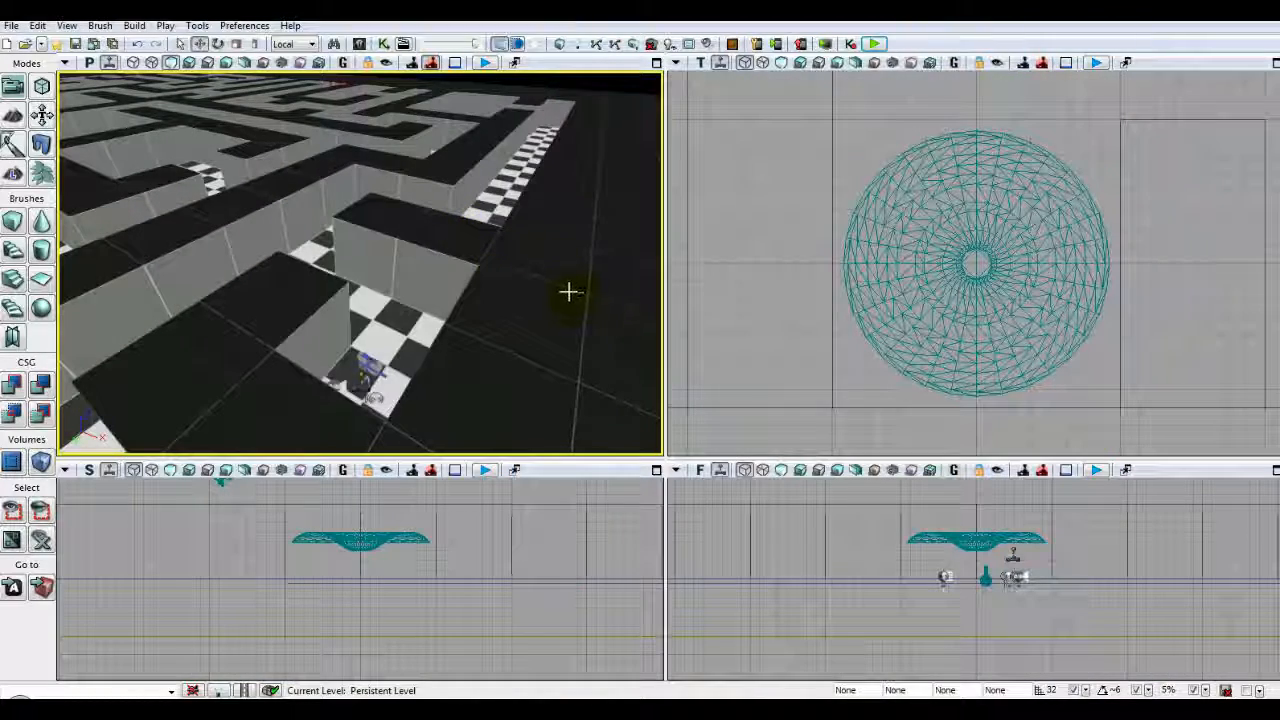
- Examine the whole maze layout in the top-down view and the textured walls in the perspective view
left_click_drag(564, 299, 573, 315)
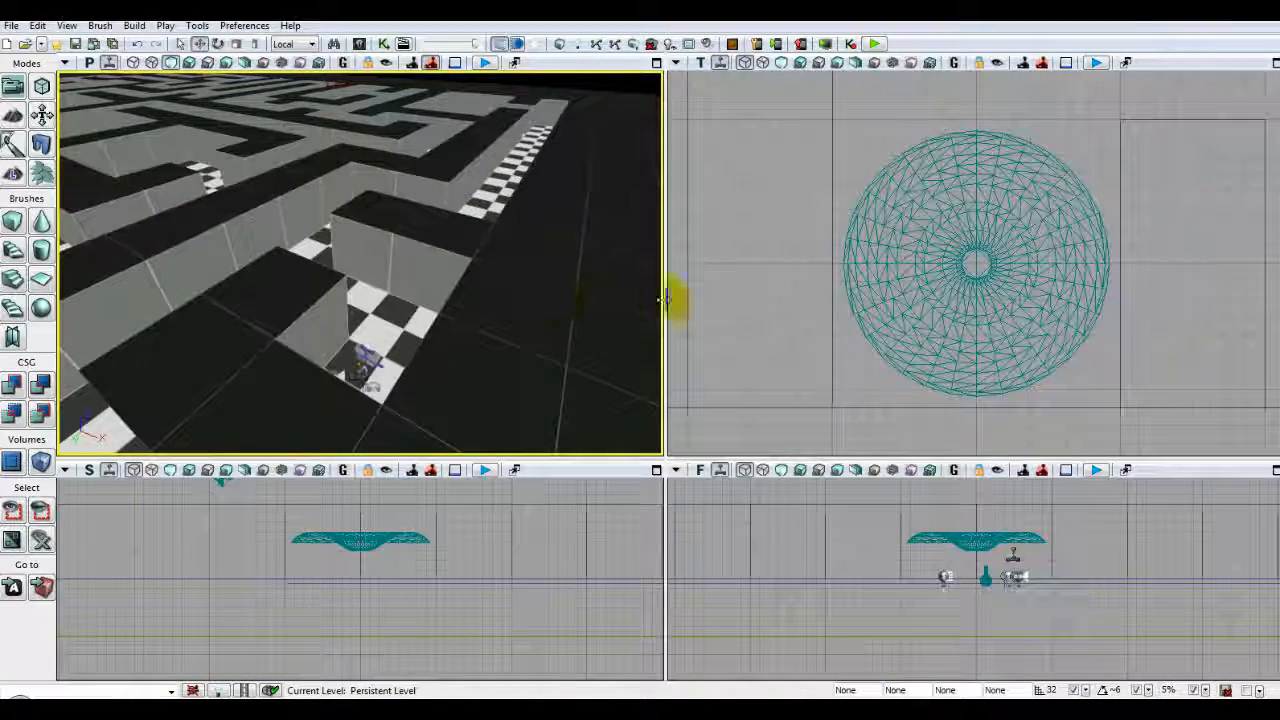
left_click(735, 267)
scroll(743, 260, "down", 10)
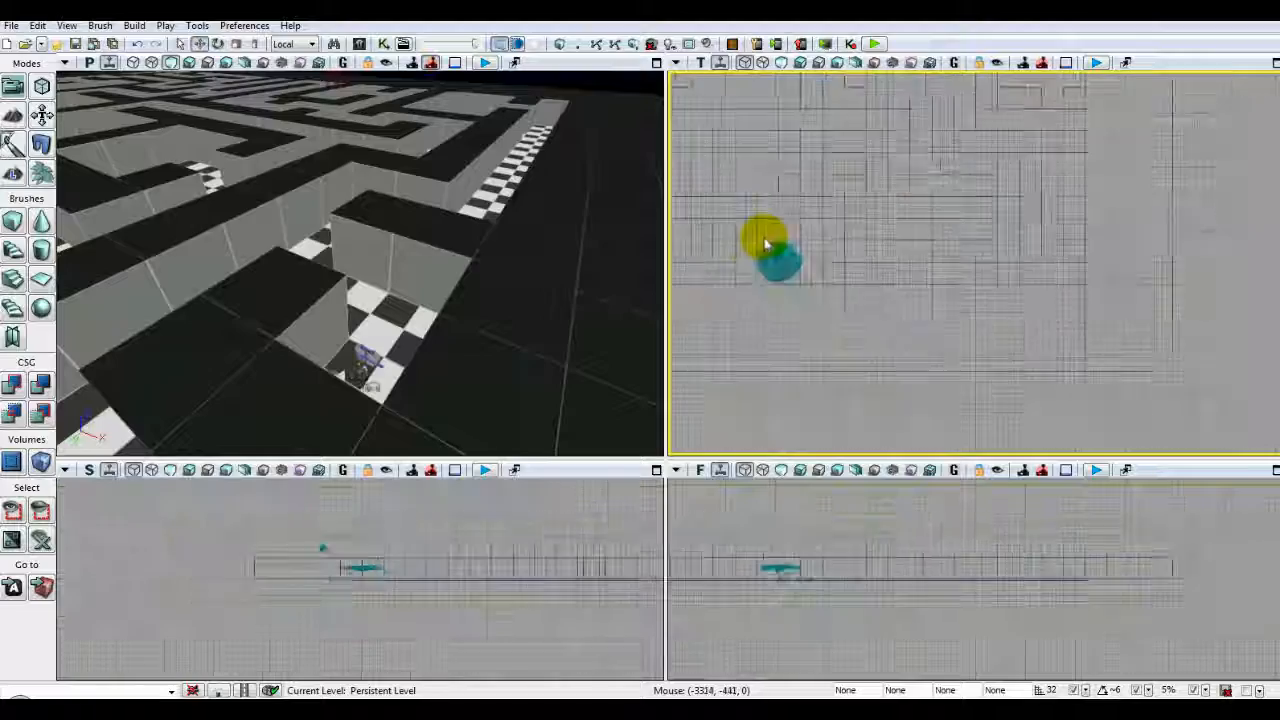
left_click_drag(880, 258, 927, 292)
scroll(928, 282, "down", 3)
left_click_drag(953, 204, 980, 266)
scroll(966, 277, "up", 2)
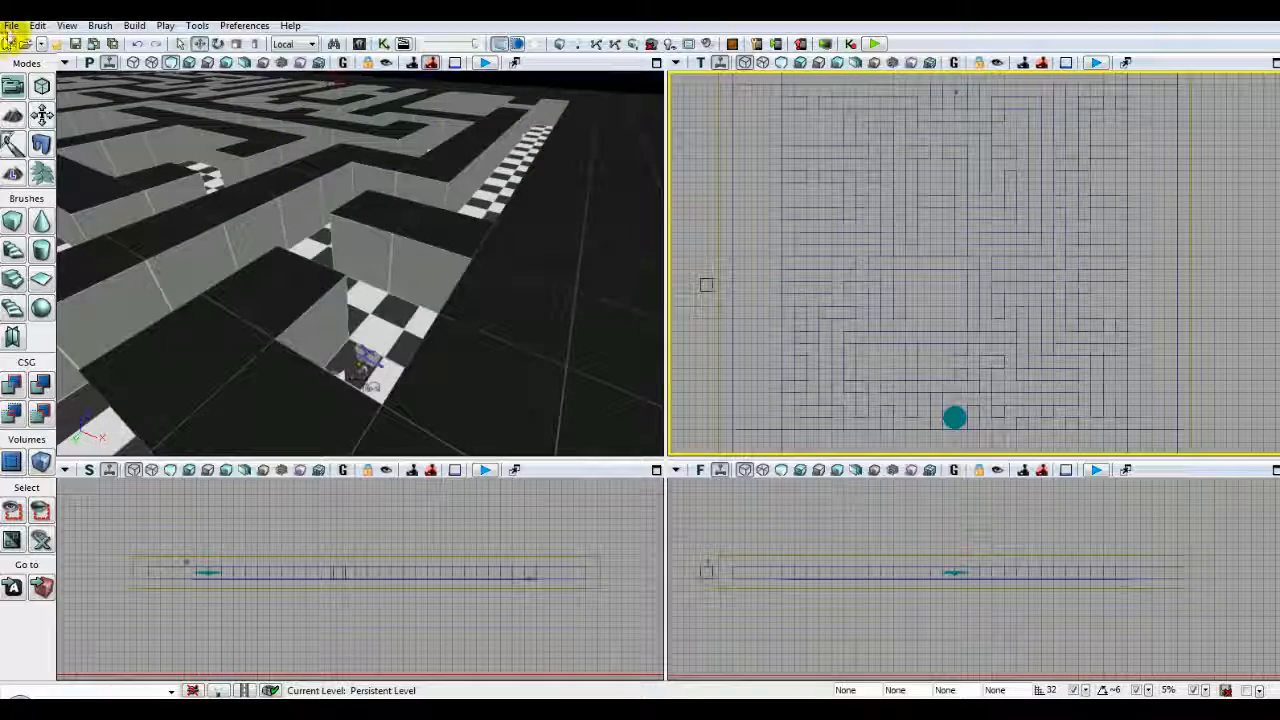
left_click(10, 26)
left_click(34, 86)
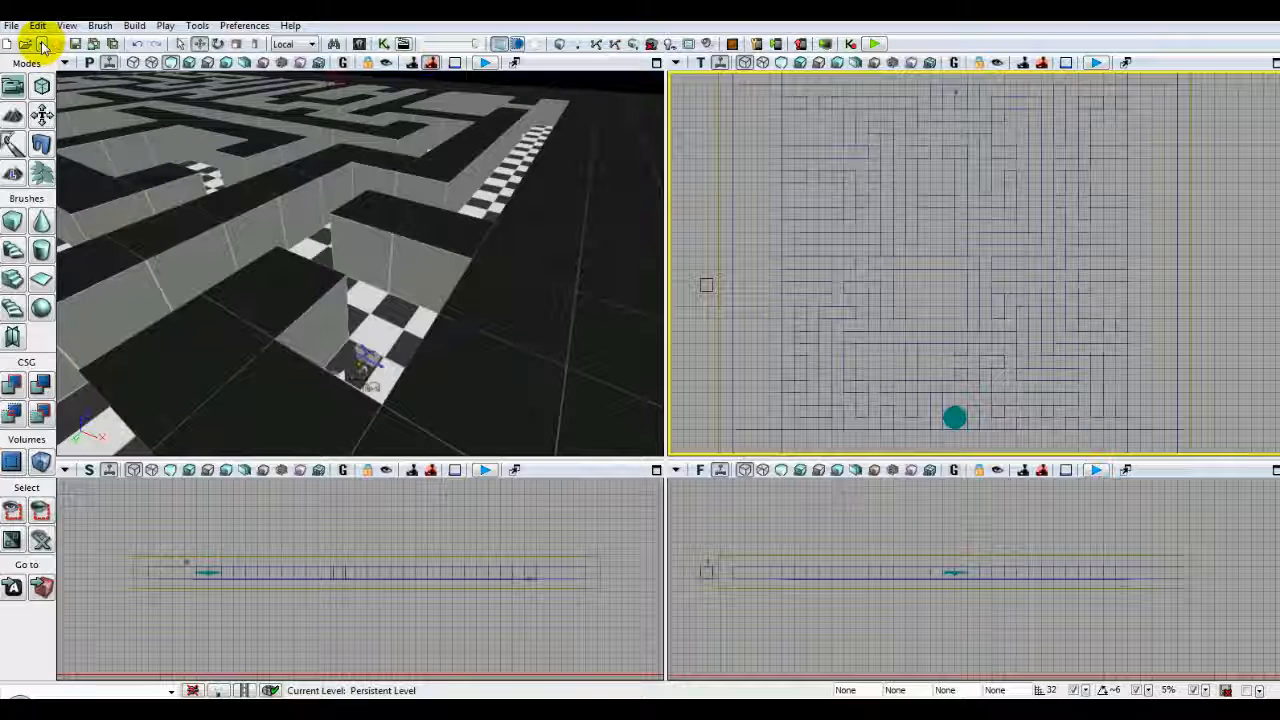
left_click_drag(380, 237, 414, 309)
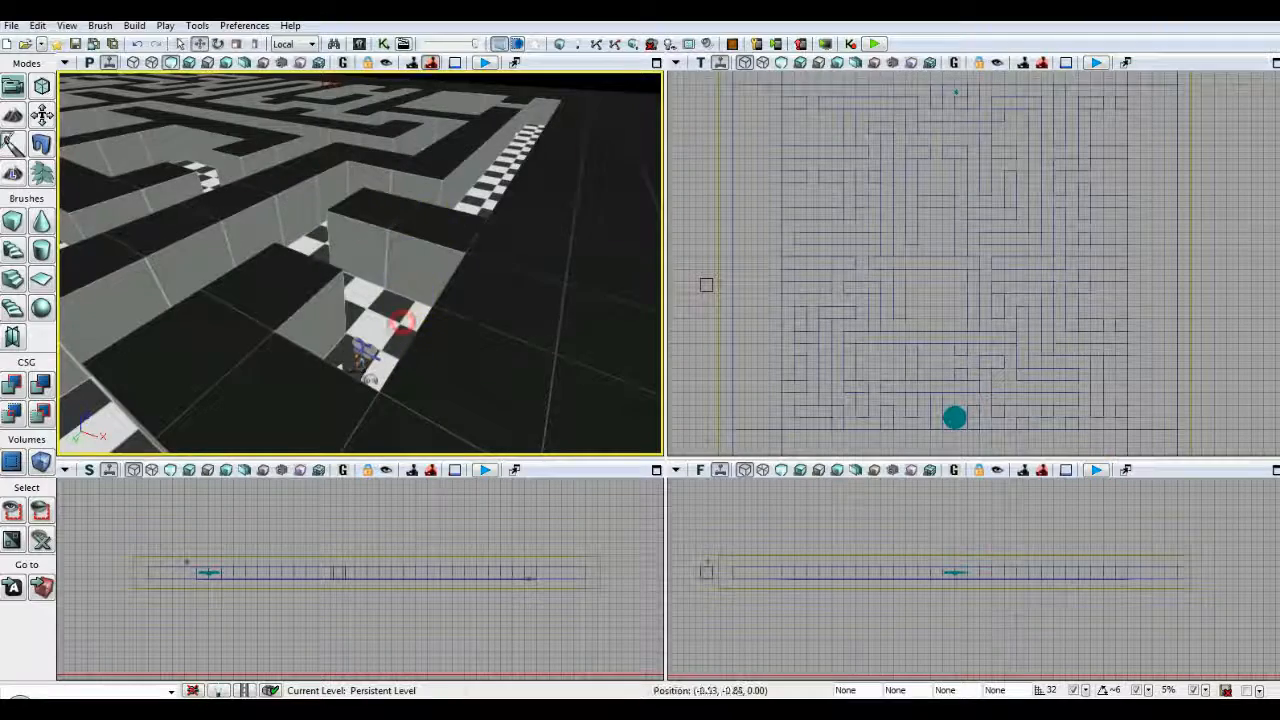
mouse_move(400, 305)
left_mouse_down()
mouse_move(403, 276)
mouse_move(402, 320)
left_mouse_up()
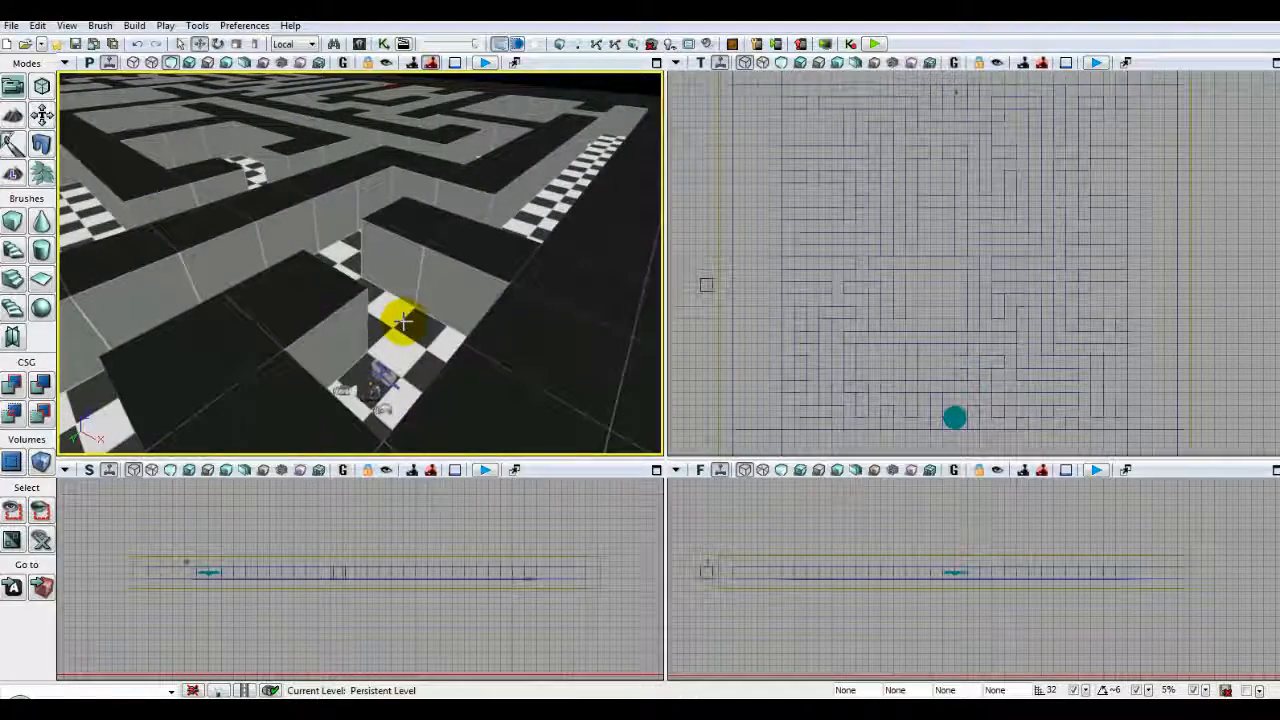